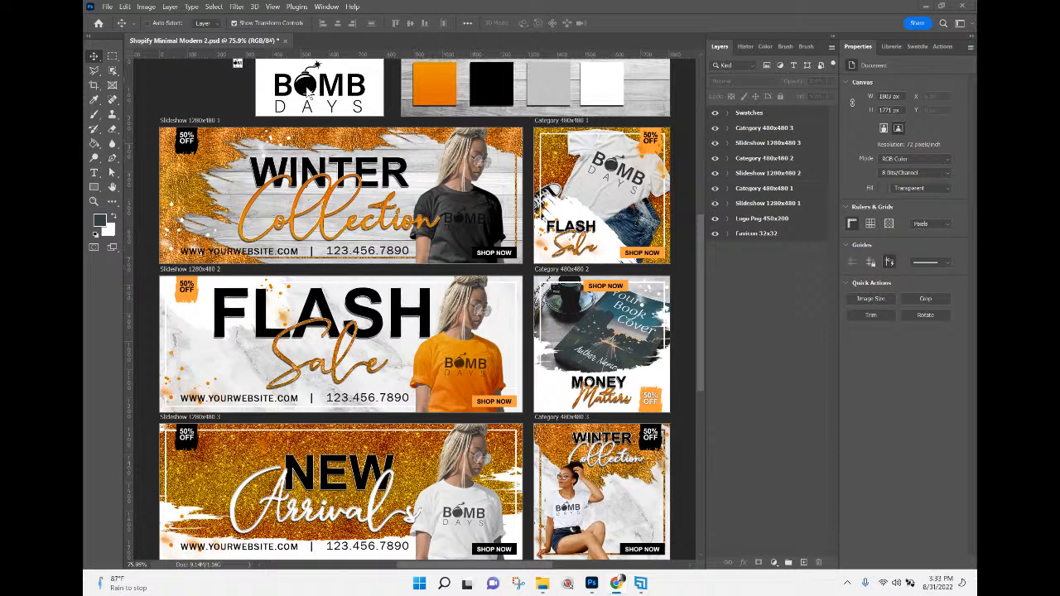
Open the LOGO smart object's contents from the logo artboard, show the brain logo layer and hide the Bomb Days logo layer.
right_click(309, 94)
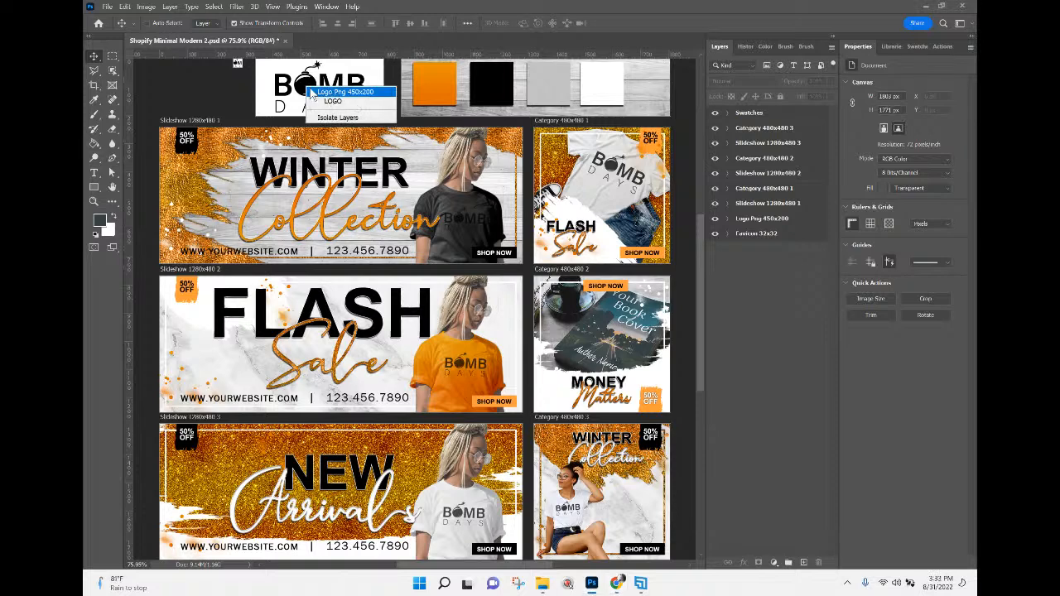
click(332, 101)
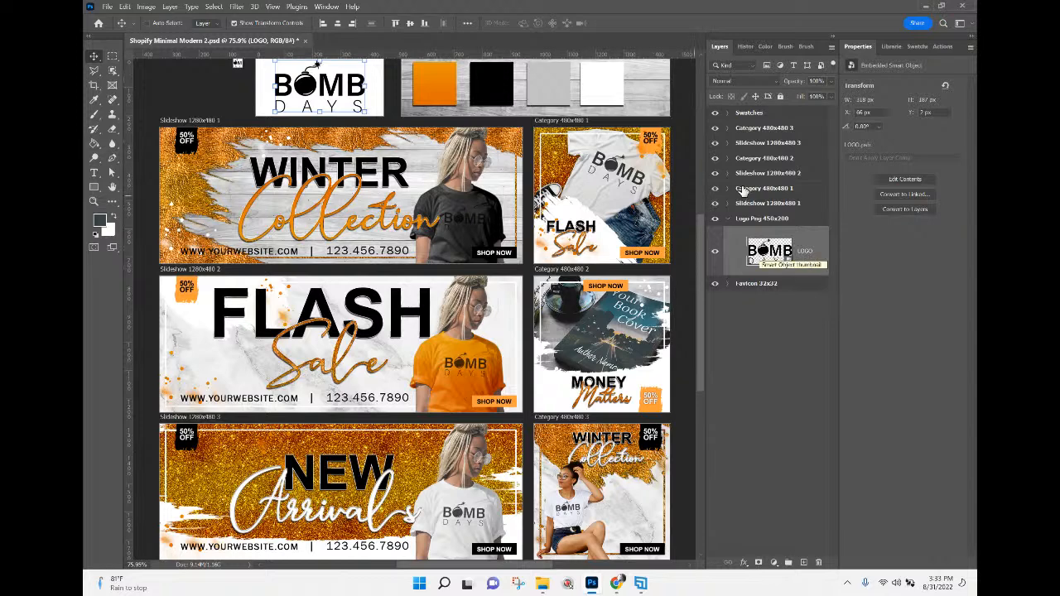
double_click(769, 253)
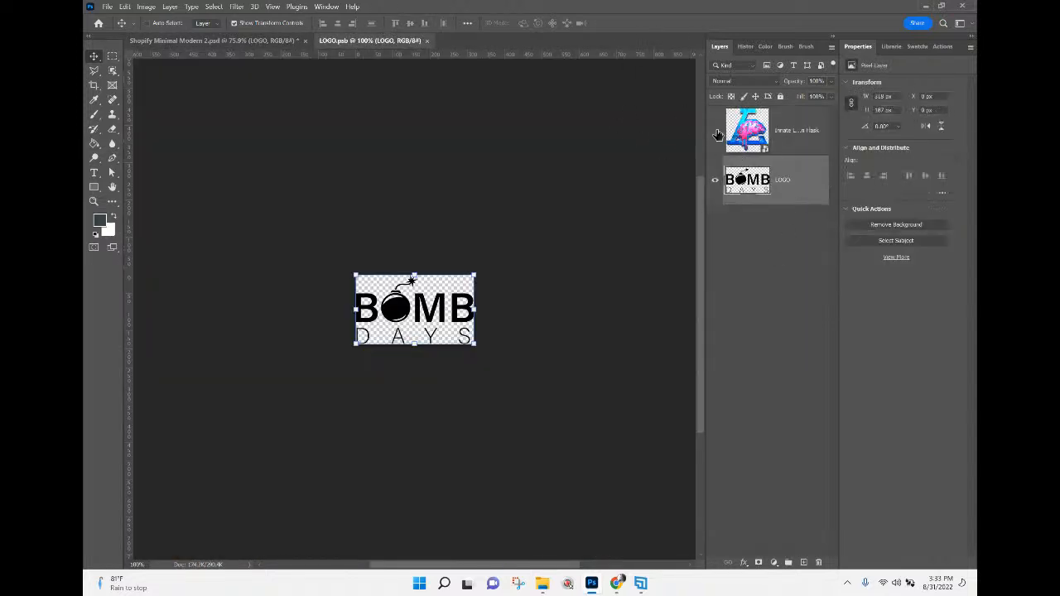
click(716, 131)
click(714, 180)
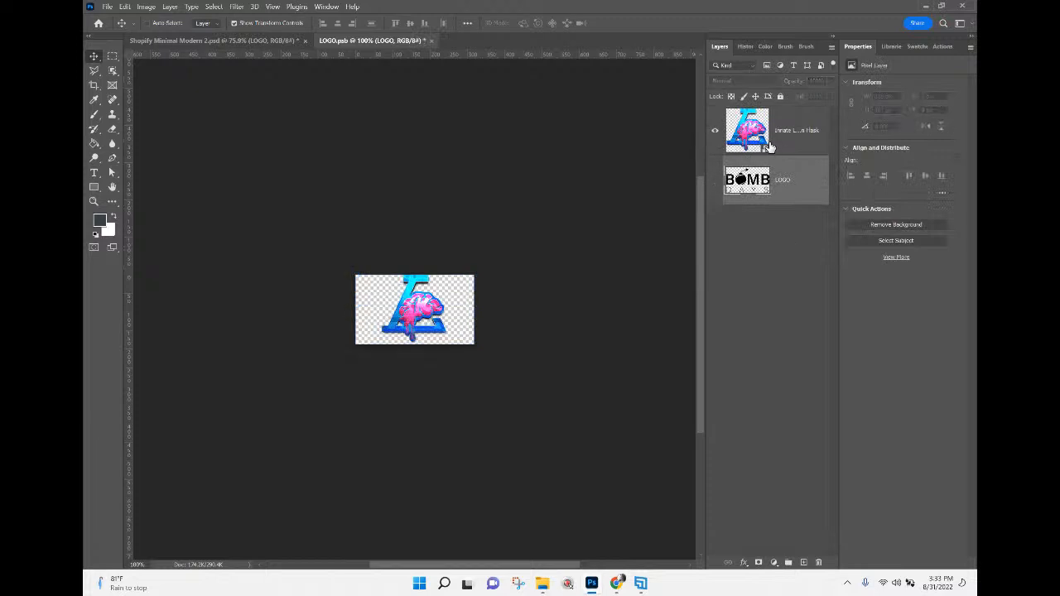
Try embedding the 5-DAY-Shopify-Thumbnail-copy image in the logo document with the brain logo hidden, and revert to the brain logo by deleting it.
click(107, 7)
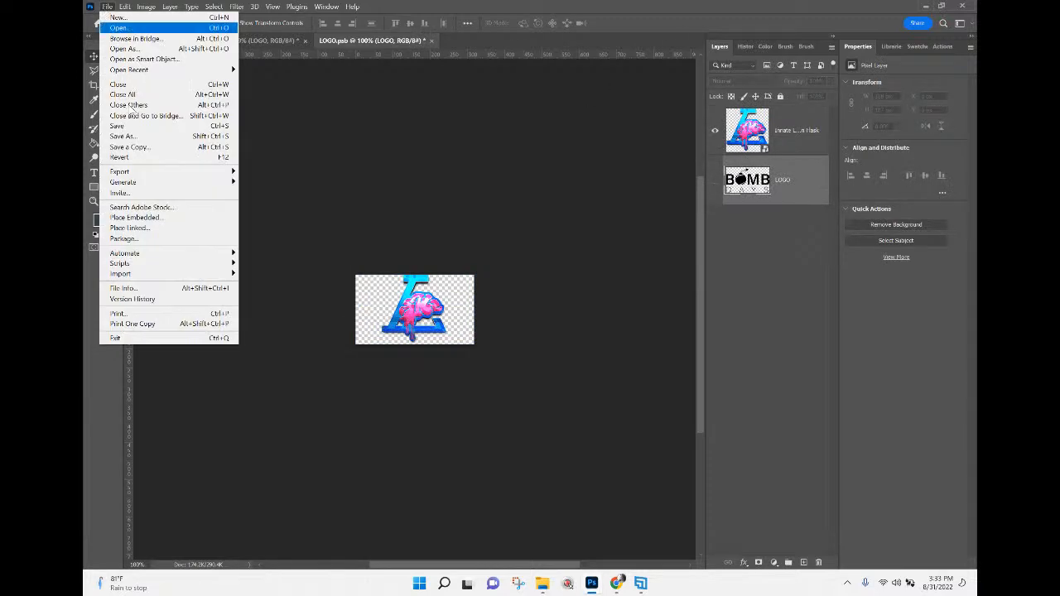
click(139, 217)
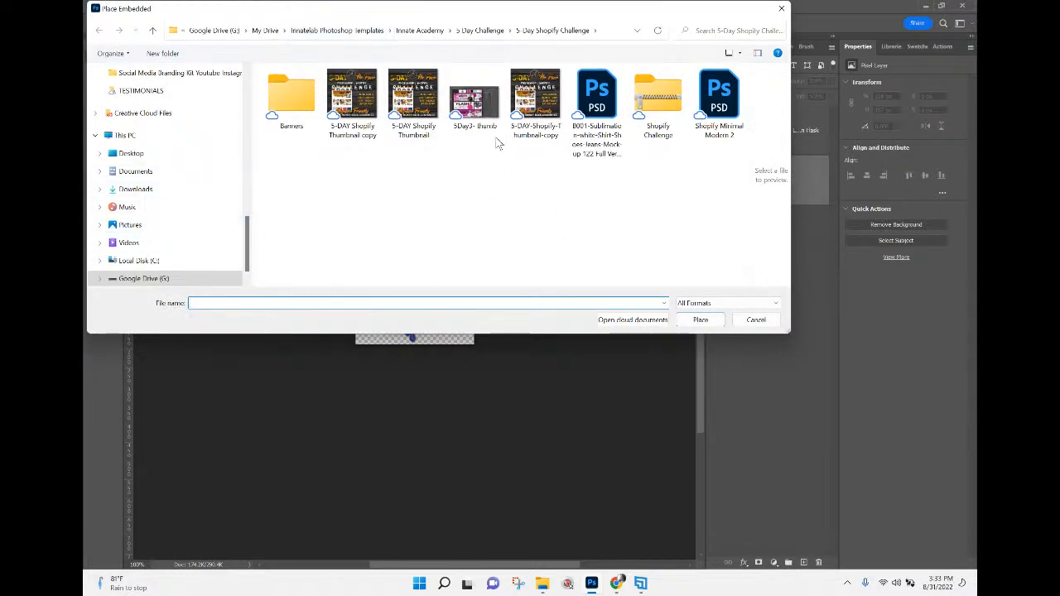
click(514, 102)
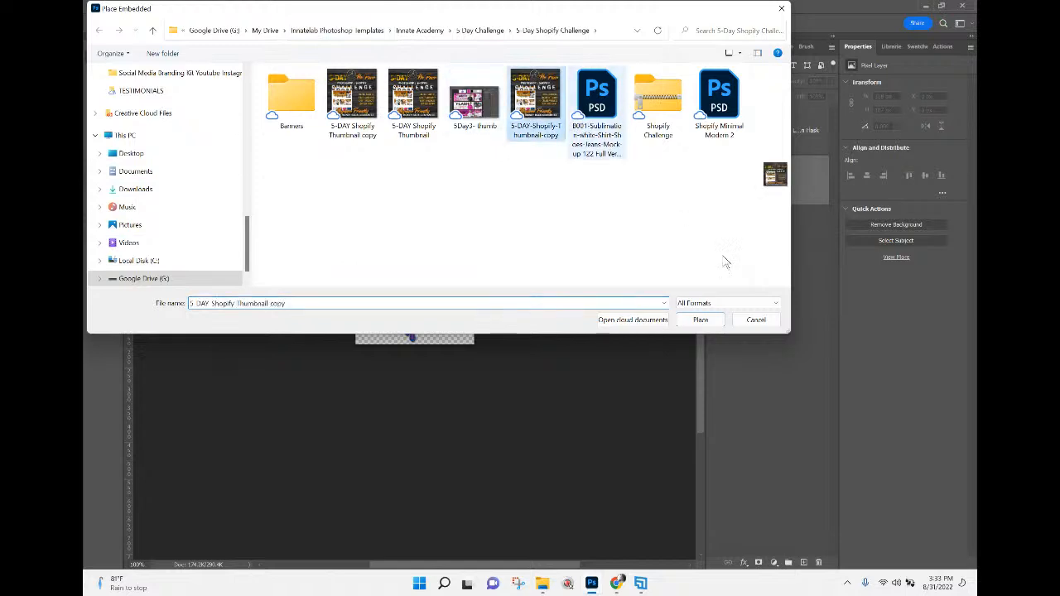
click(701, 320)
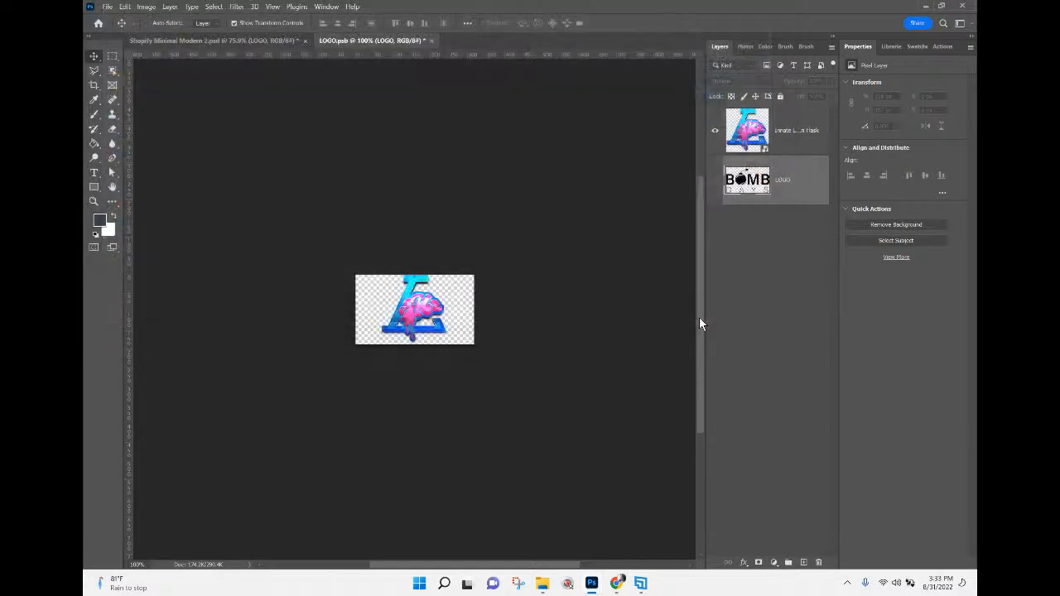
click(714, 130)
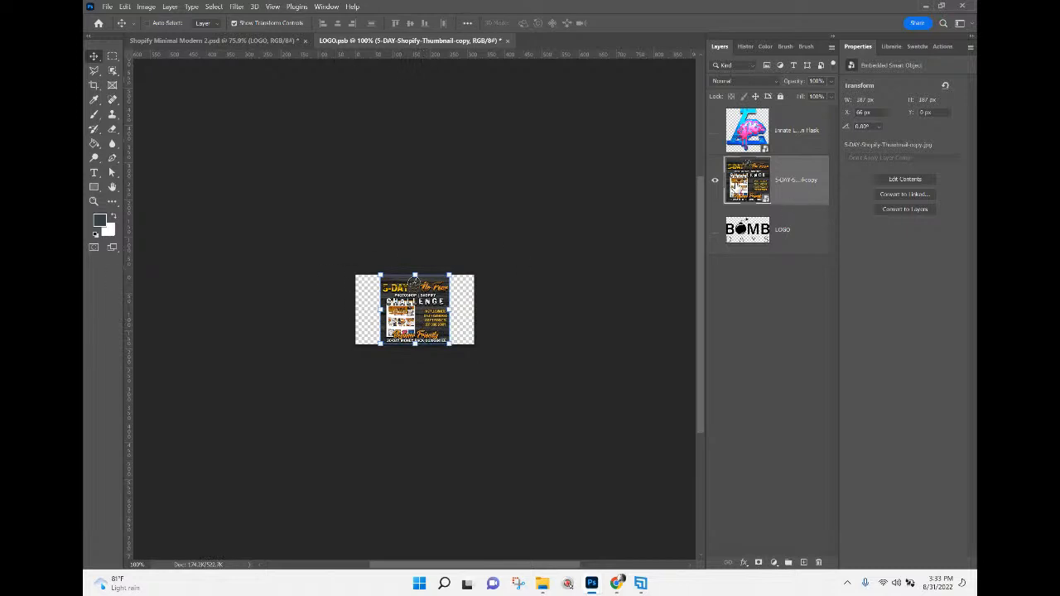
key(Delete)
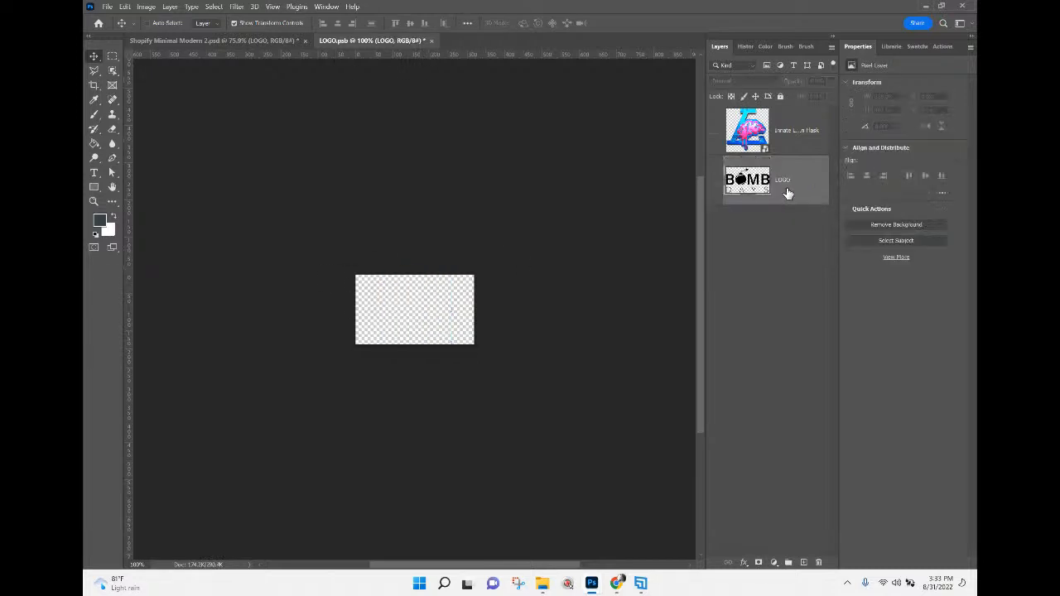
click(715, 132)
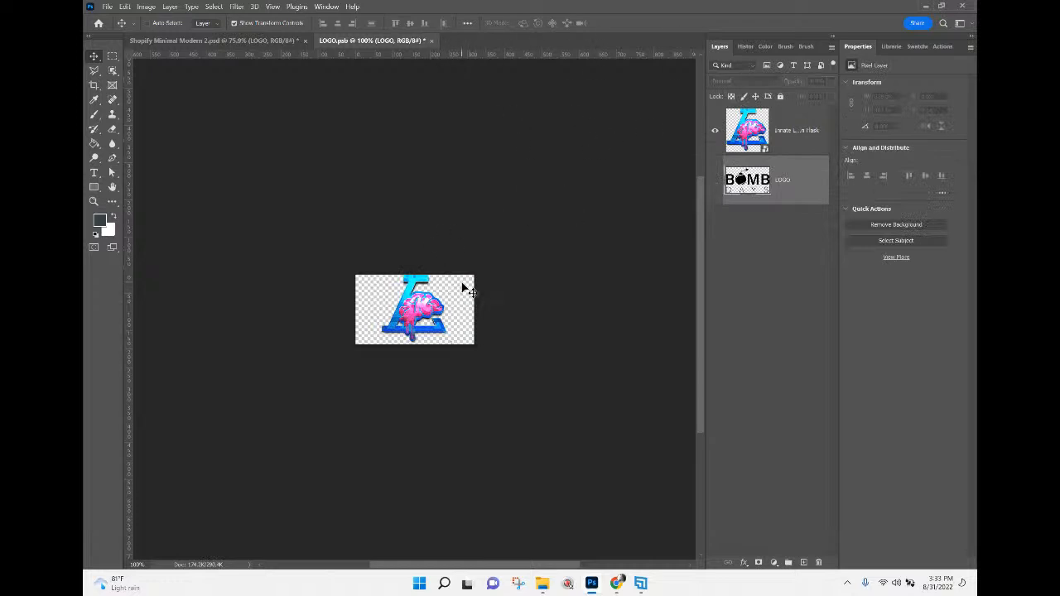
Save the edited LOGO.psb contents and close them to return to the Shopify template.
click(108, 6)
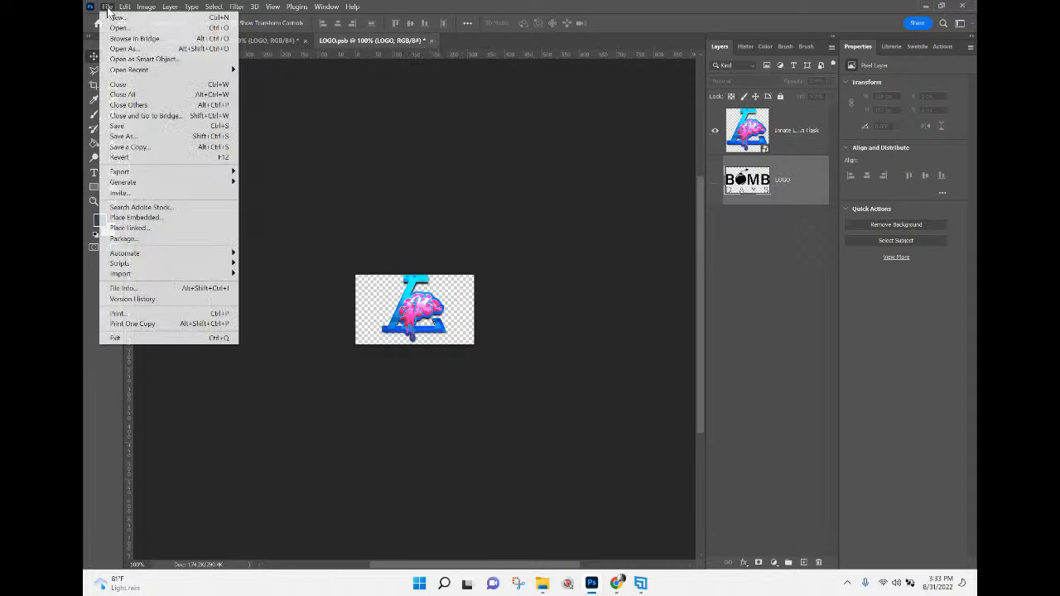
click(121, 129)
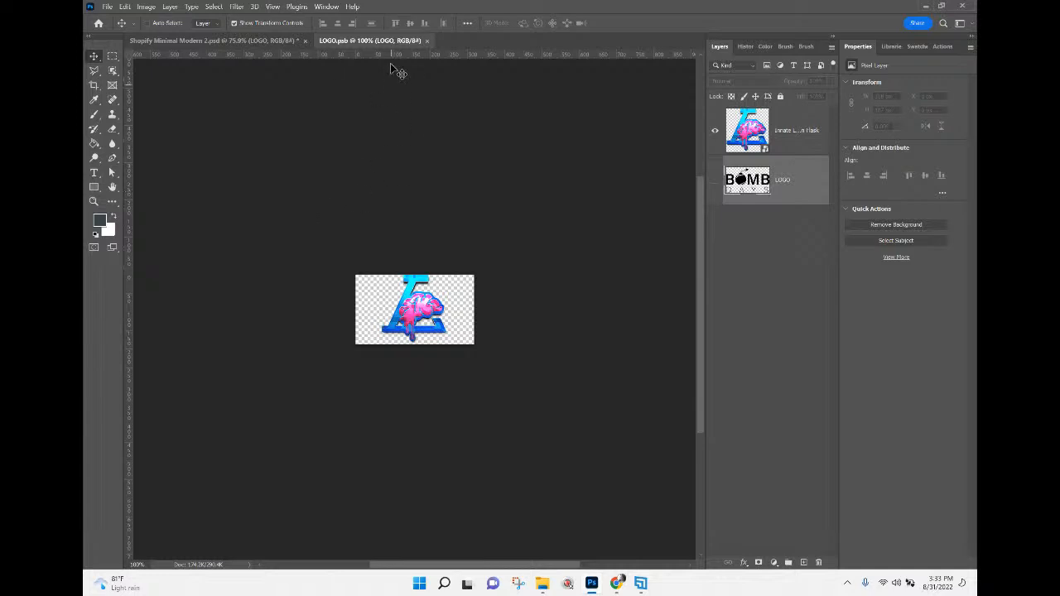
click(427, 41)
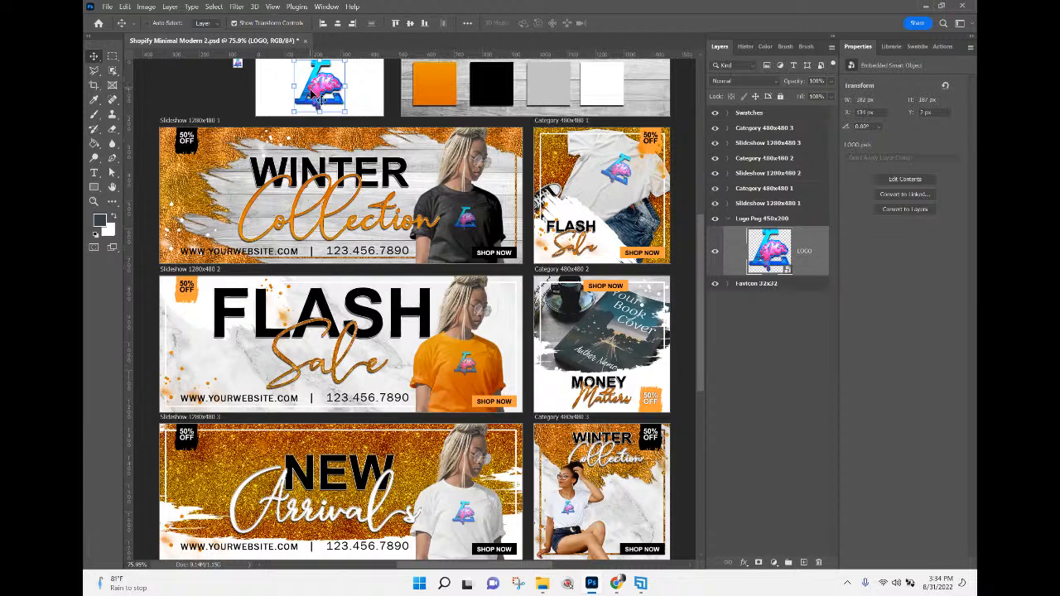
Sample the pink from the brain logo with the Eyedropper as the foreground colour and save it as a swatch named 1.
click(96, 101)
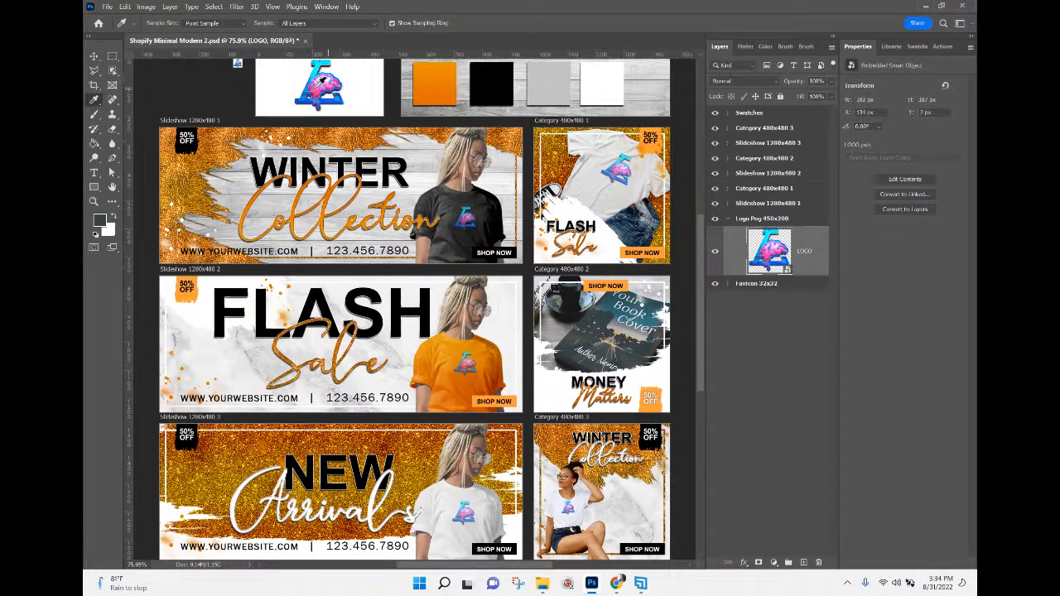
click(319, 83)
drag(320, 83, 321, 85)
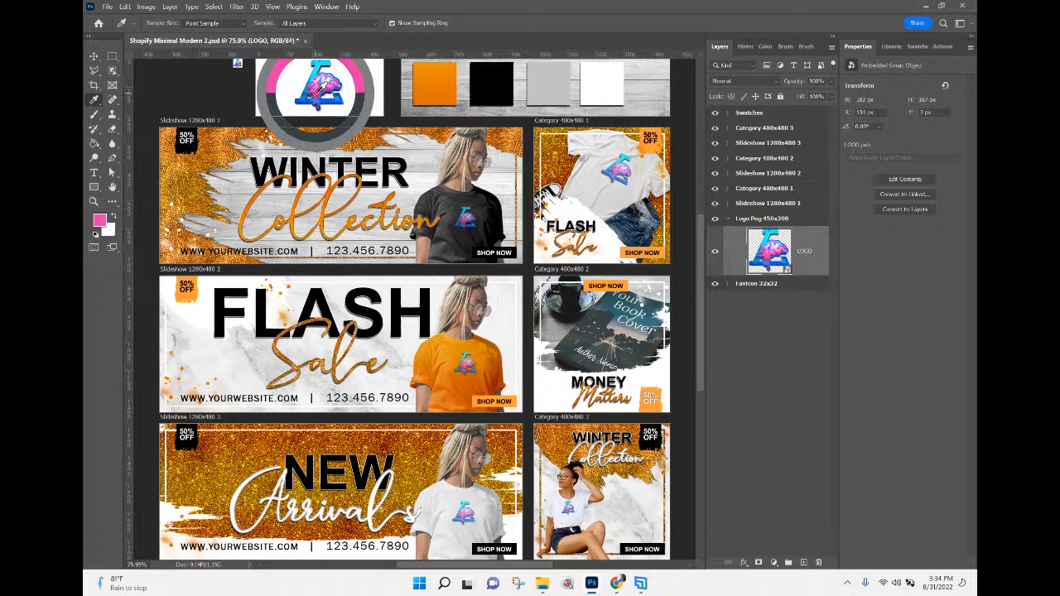
drag(320, 85, 321, 85)
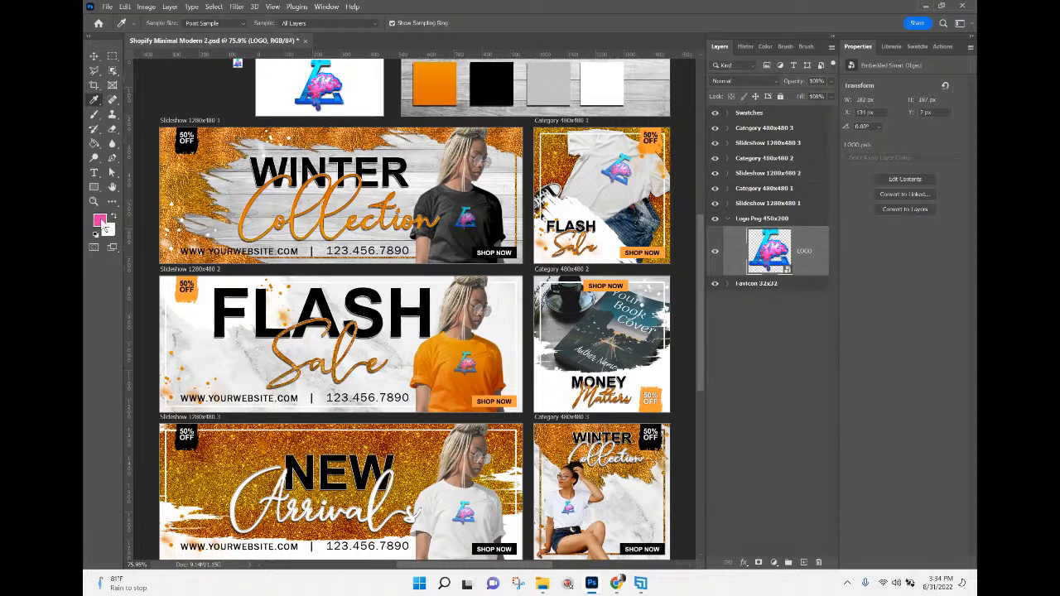
click(101, 221)
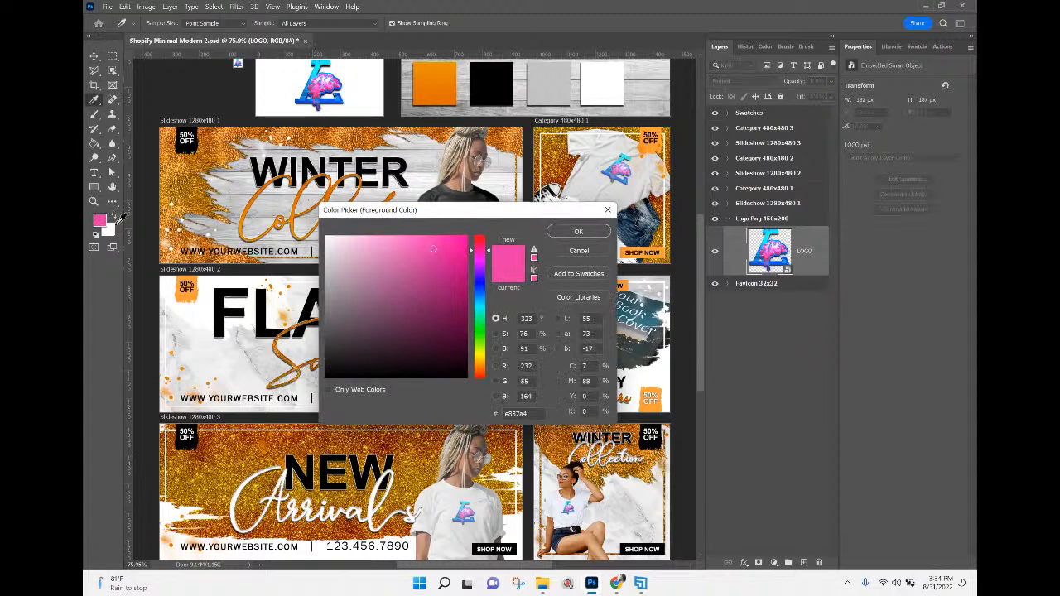
click(577, 274)
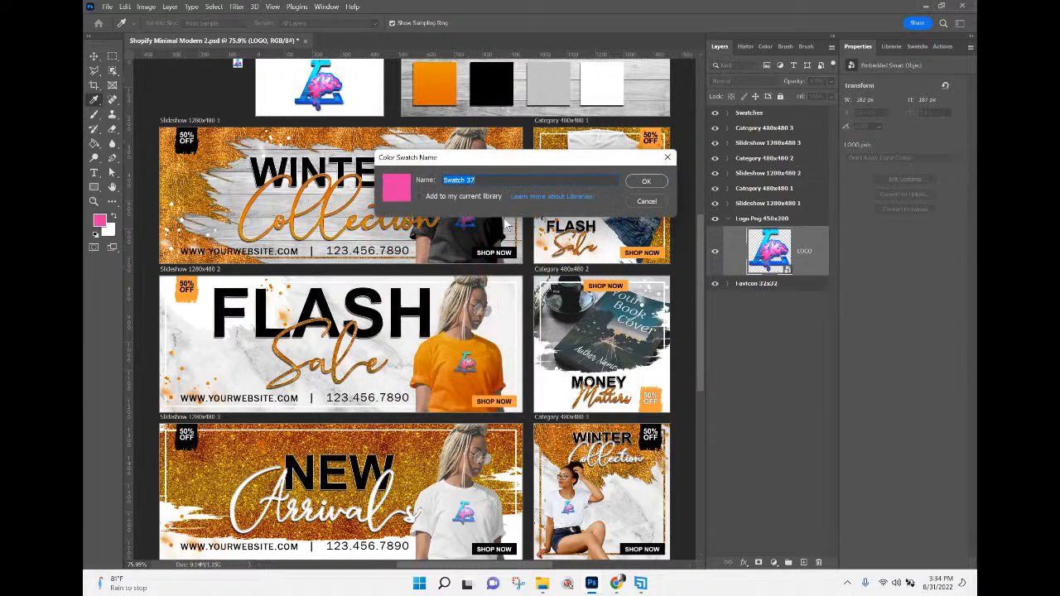
text(1)
click(645, 184)
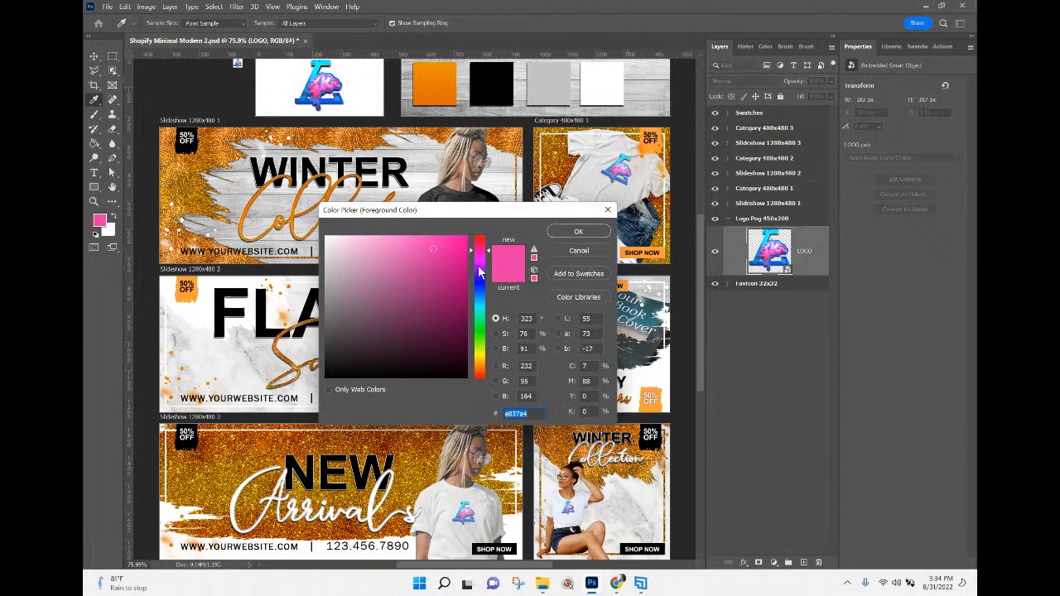
Sample the light blue (13daff) from the logo, add it to the swatches under the default name and leave the colour picker.
click(315, 76)
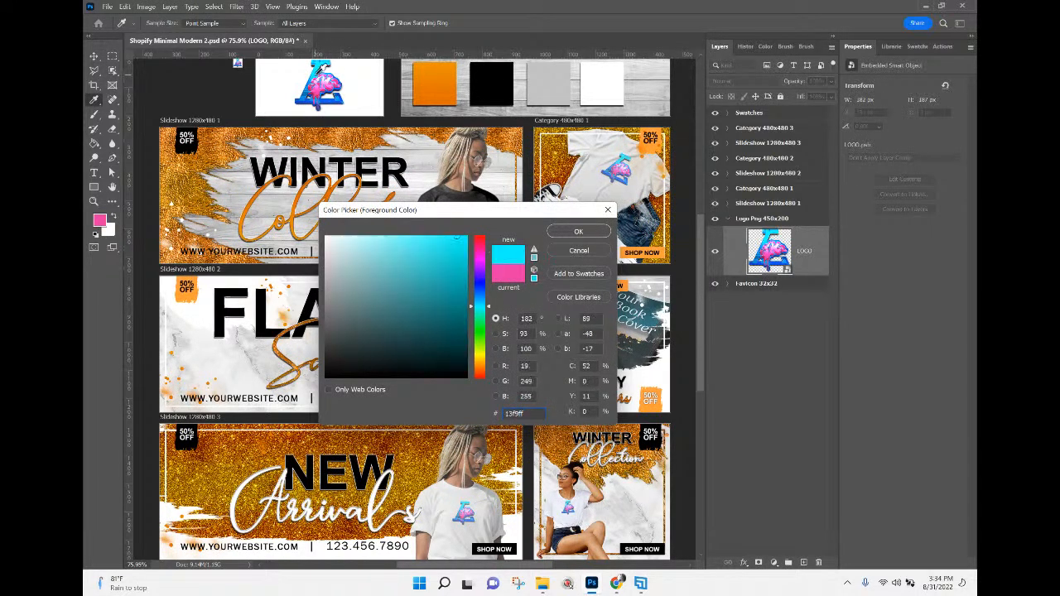
mouse_move(315, 77)
mouse_down()
mouse_move(309, 87)
mouse_move(319, 71)
mouse_up()
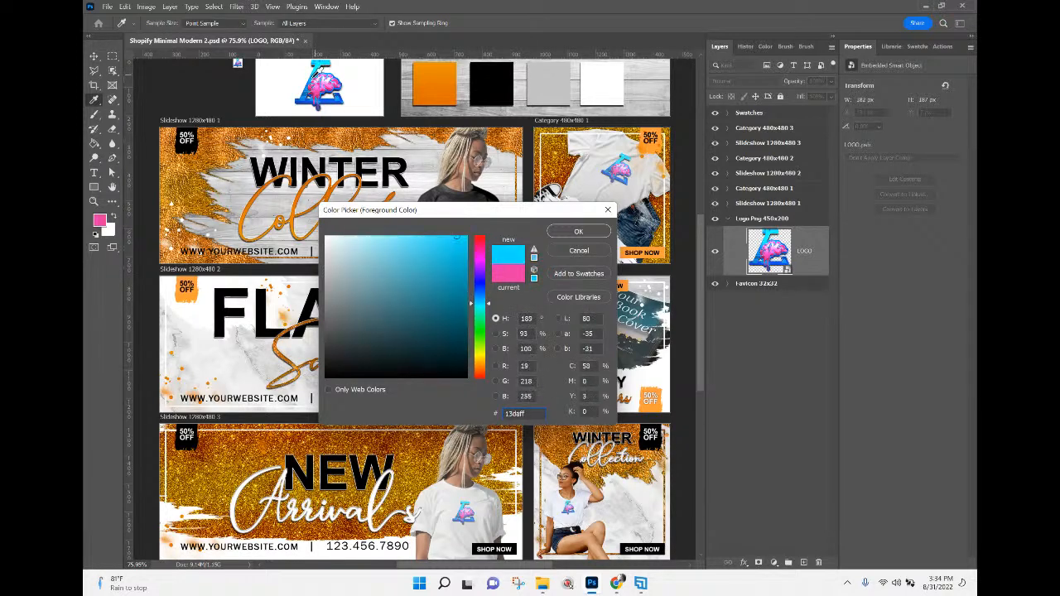
click(566, 276)
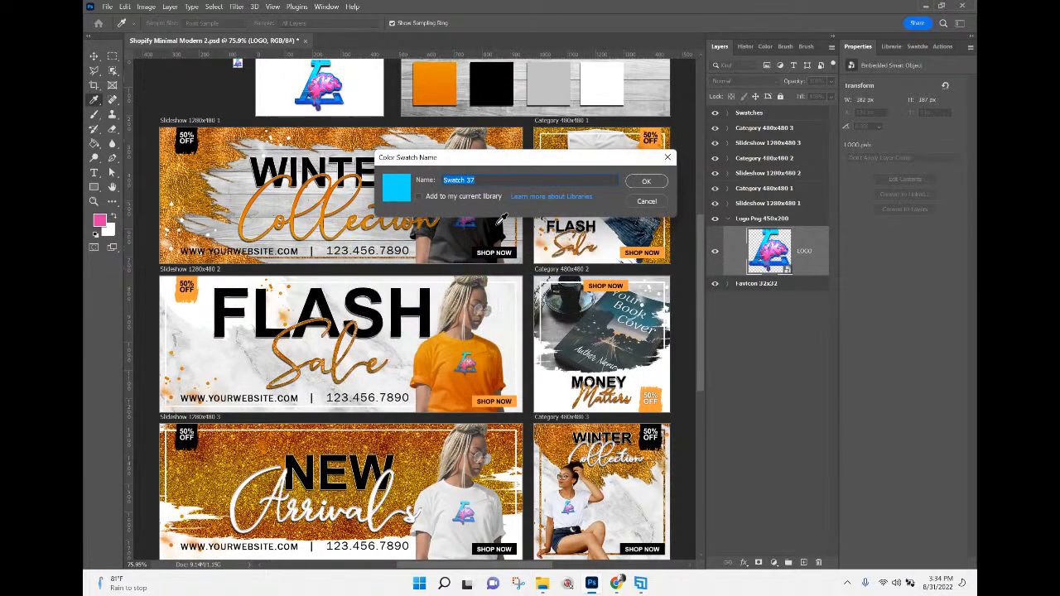
click(646, 181)
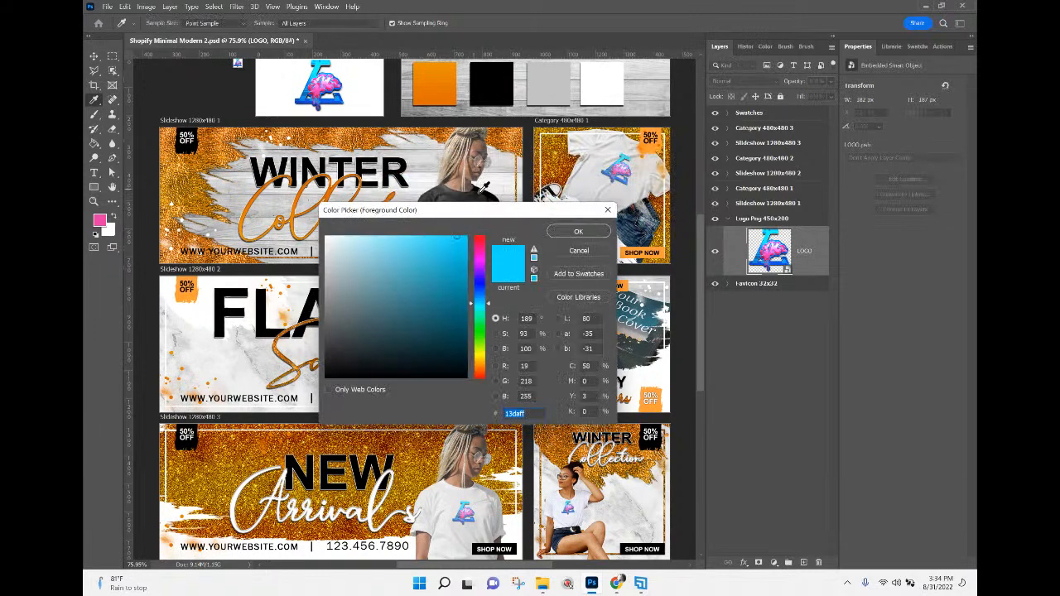
click(580, 251)
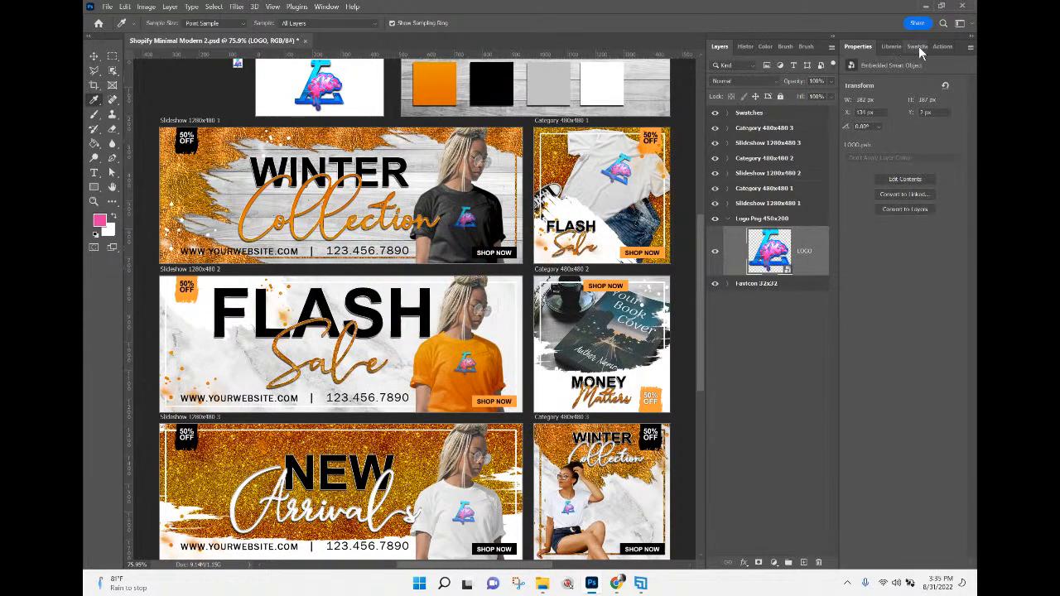
Display the saved colour swatches and open the contents of the Smart Color 1 smart object behind the orange template swatch.
click(908, 48)
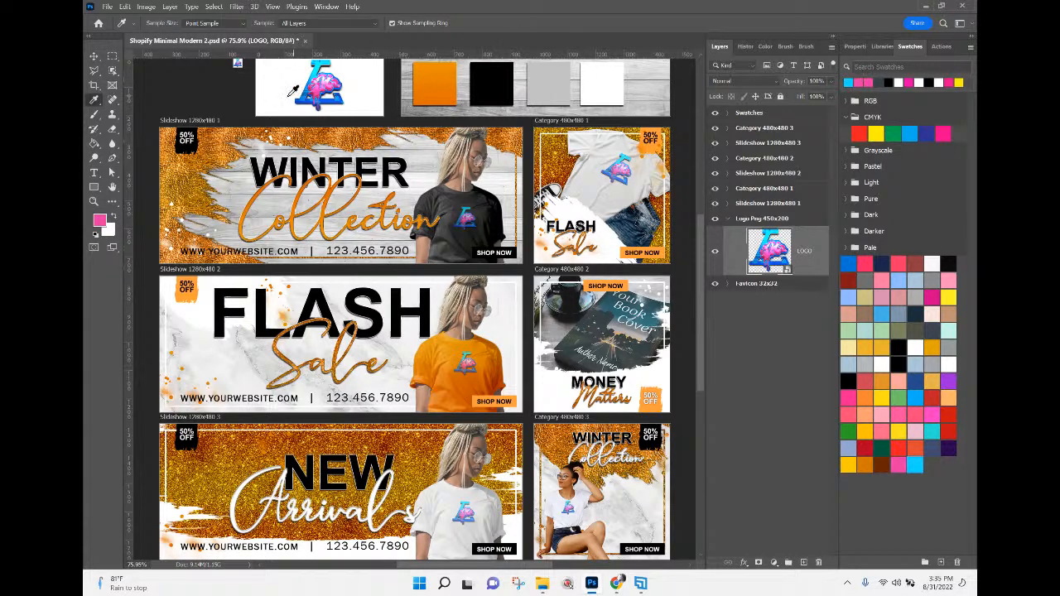
click(94, 58)
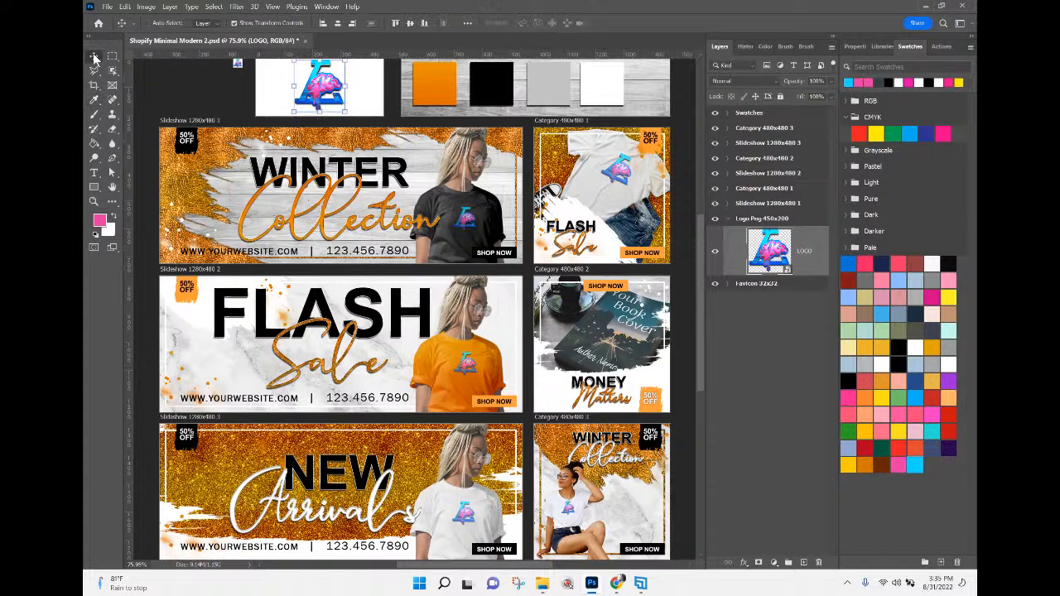
right_click(436, 78)
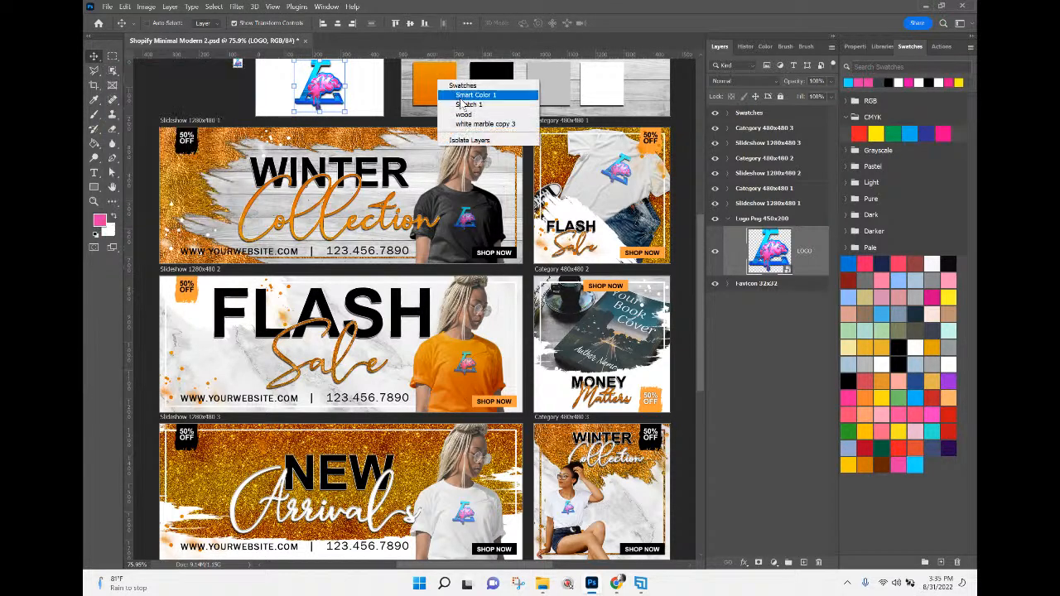
click(459, 96)
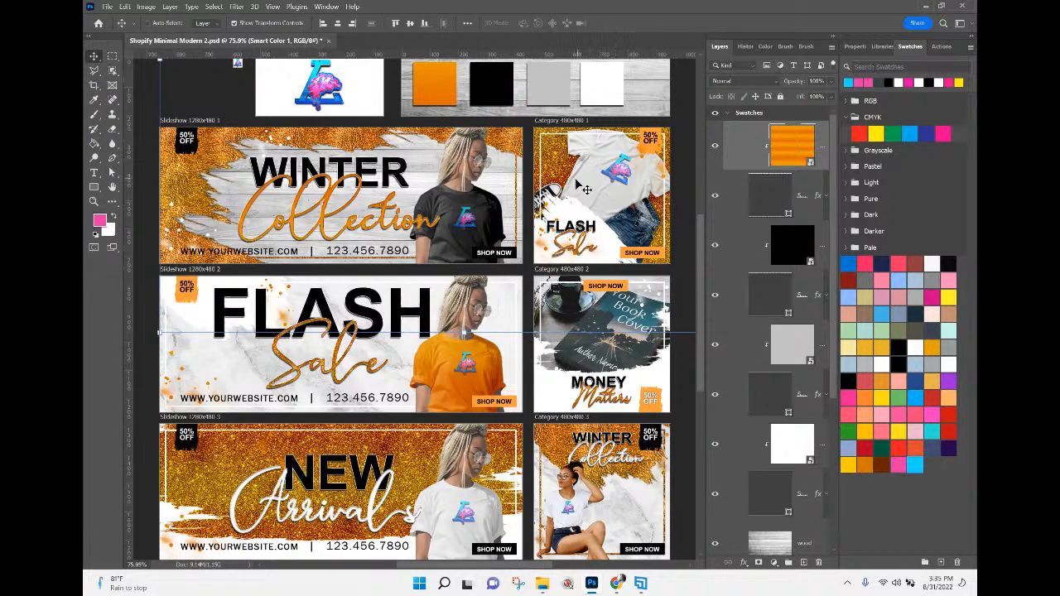
double_click(792, 150)
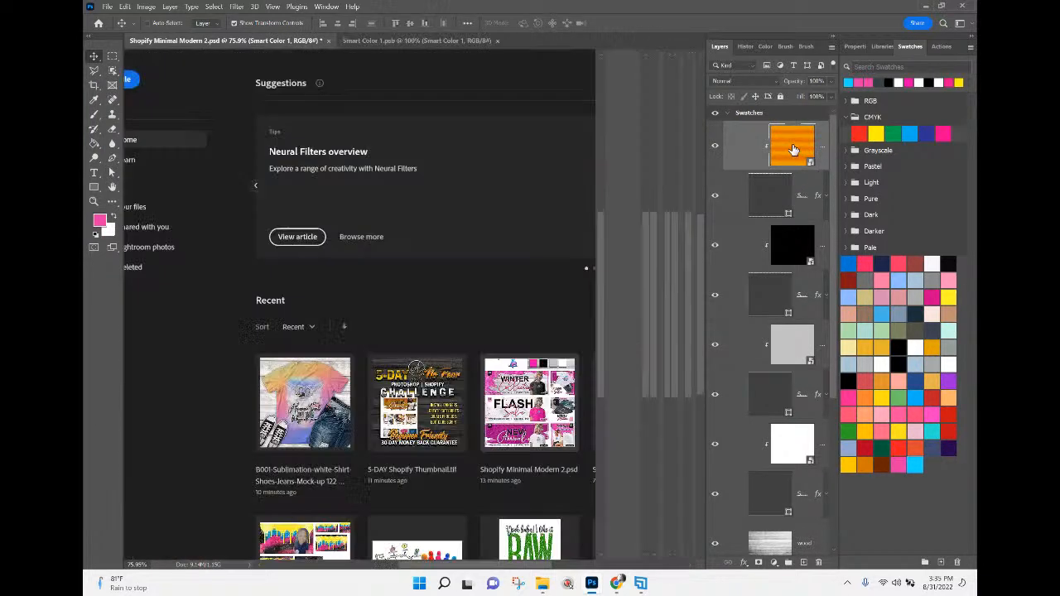
Hide the orange fill, show the Smart Color 1 fill recoloured with the light blue swatch, and close the document with changes saved.
click(716, 131)
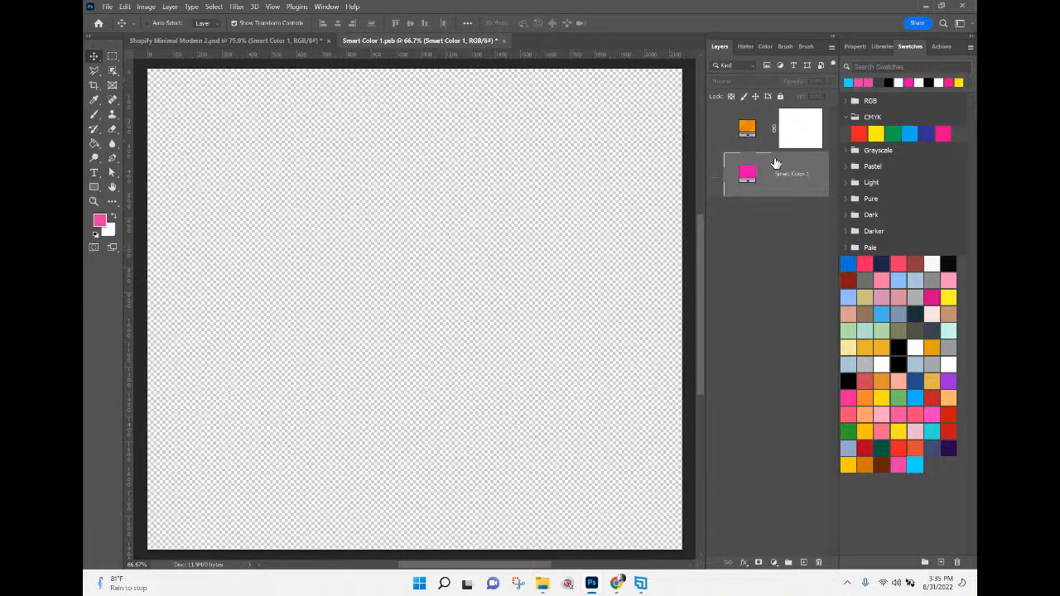
click(714, 179)
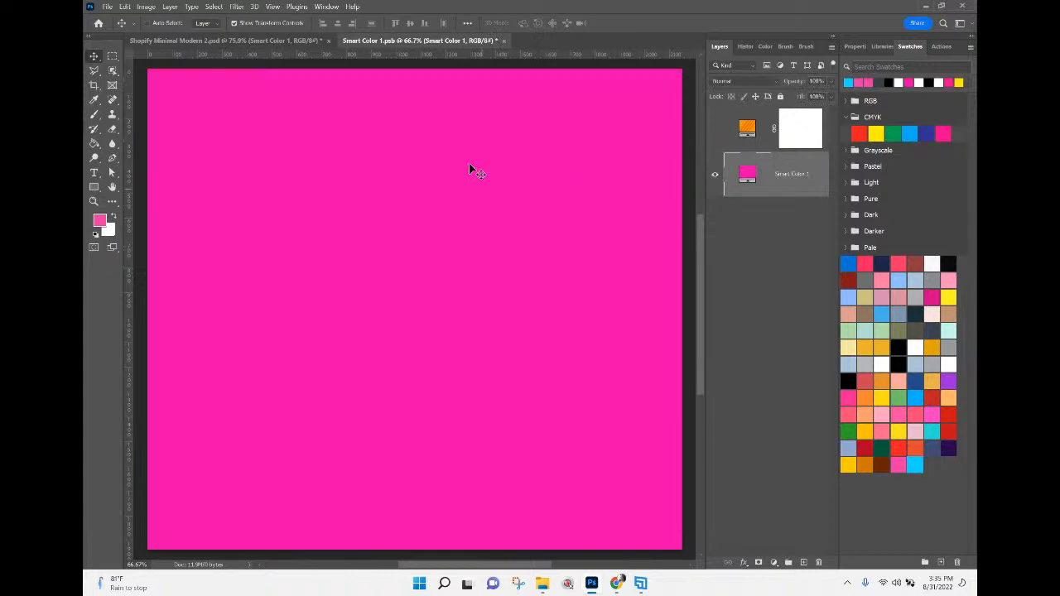
click(850, 83)
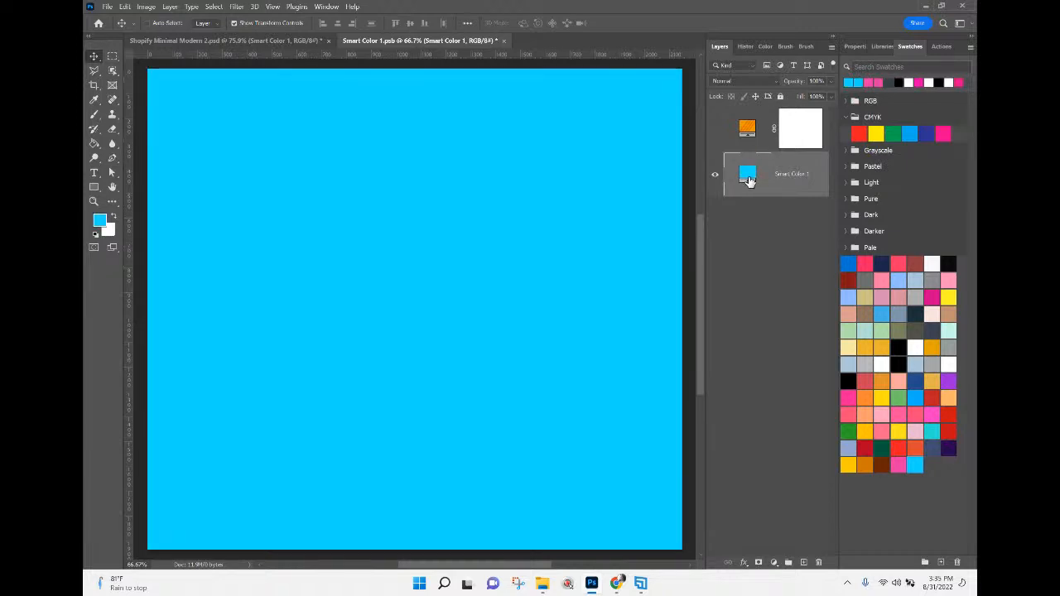
click(502, 40)
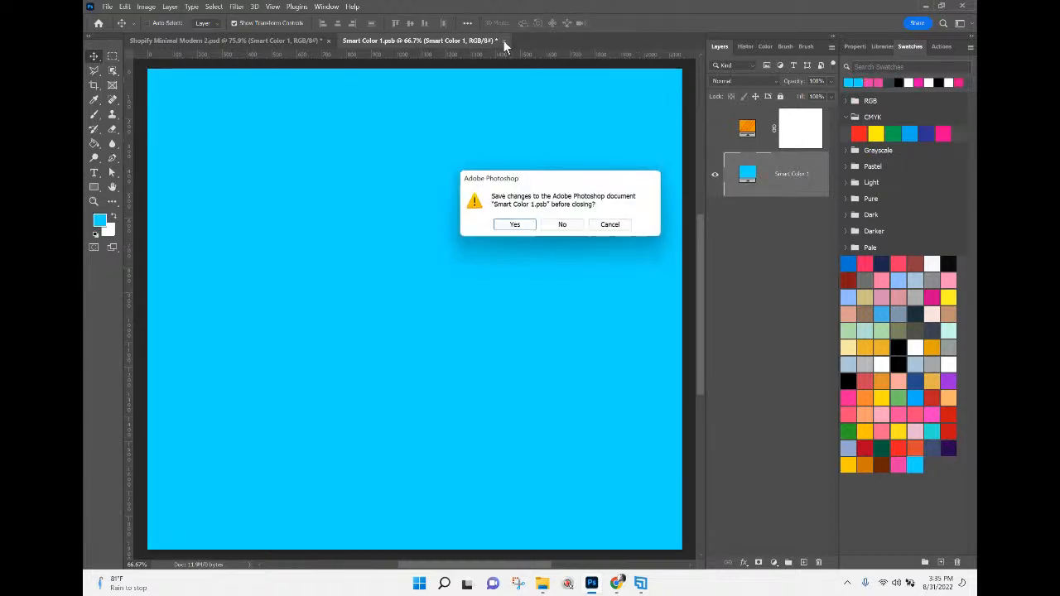
click(515, 225)
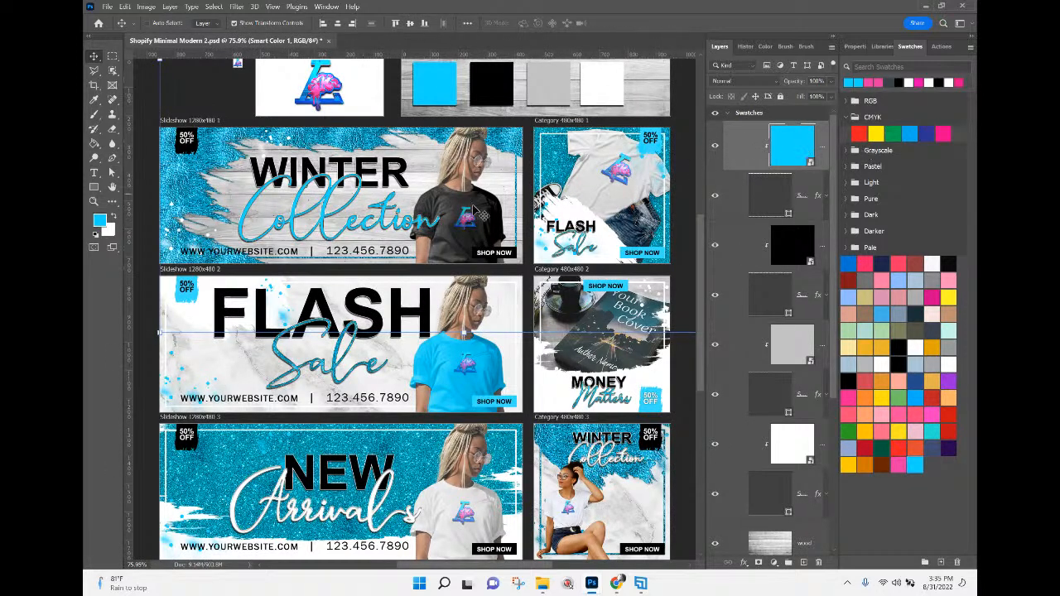
Open the contents of the Smart Color 1 smart object, recolour its fill with the pink swatch, and close it with changes saved.
double_click(816, 156)
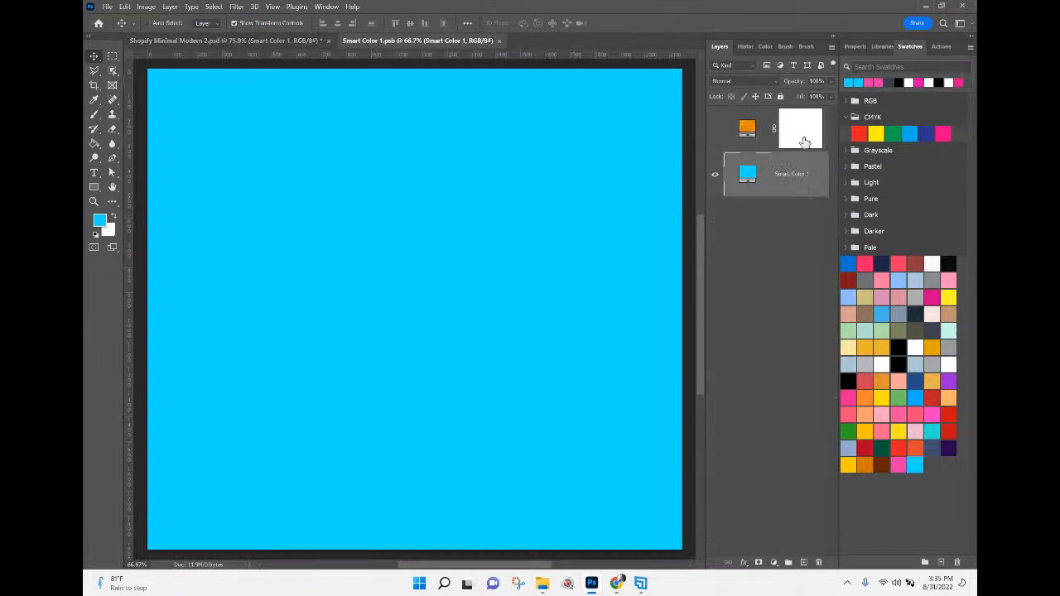
click(870, 82)
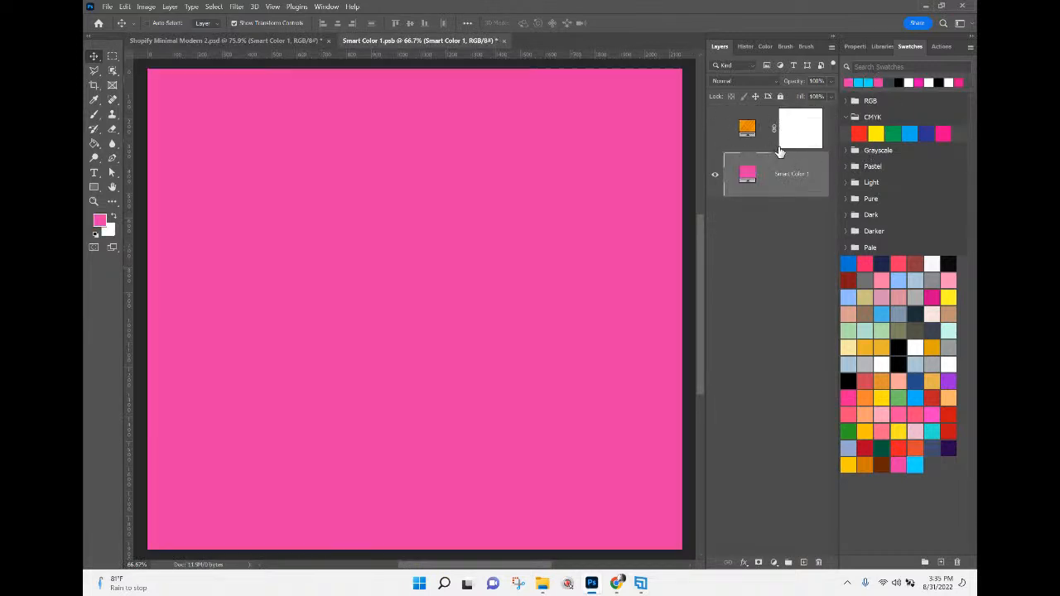
click(504, 40)
click(522, 225)
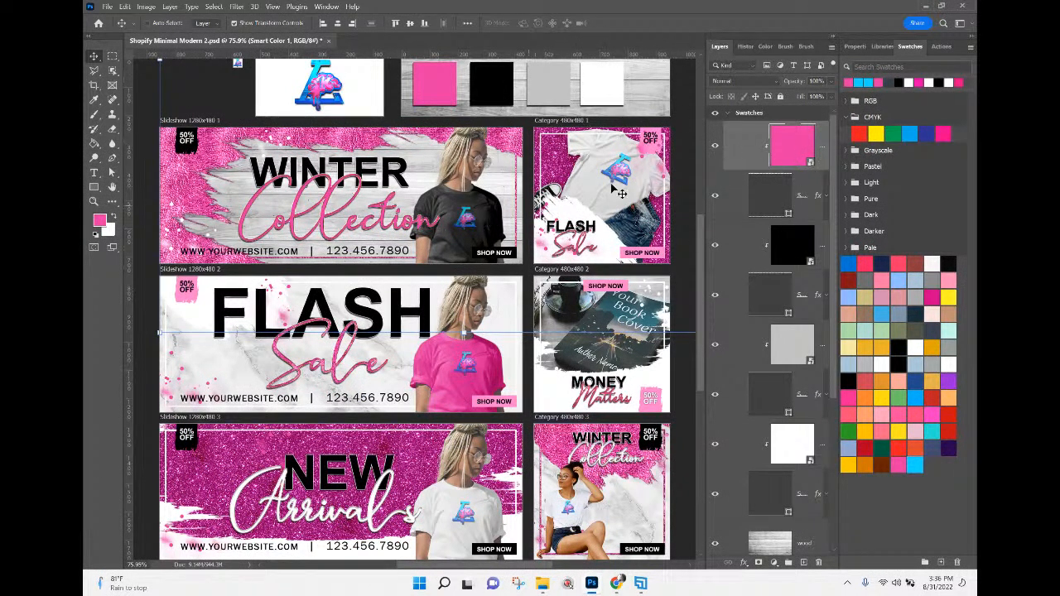
Collapse the Swatches artboard and open the contents of the Info copy smart object in the Slideshow 1280x480 1 banner.
click(729, 116)
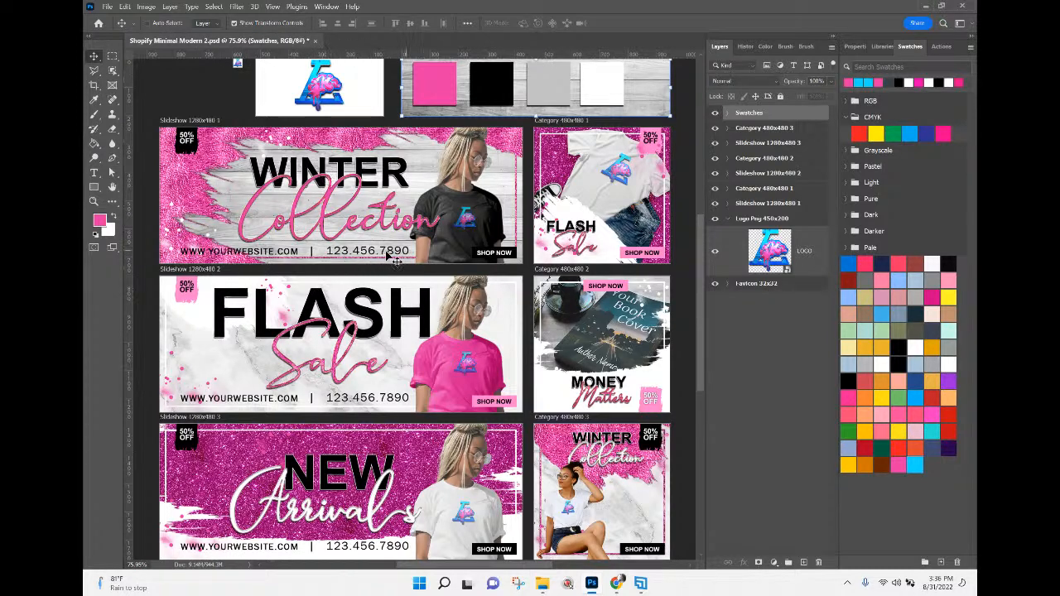
right_click(340, 258)
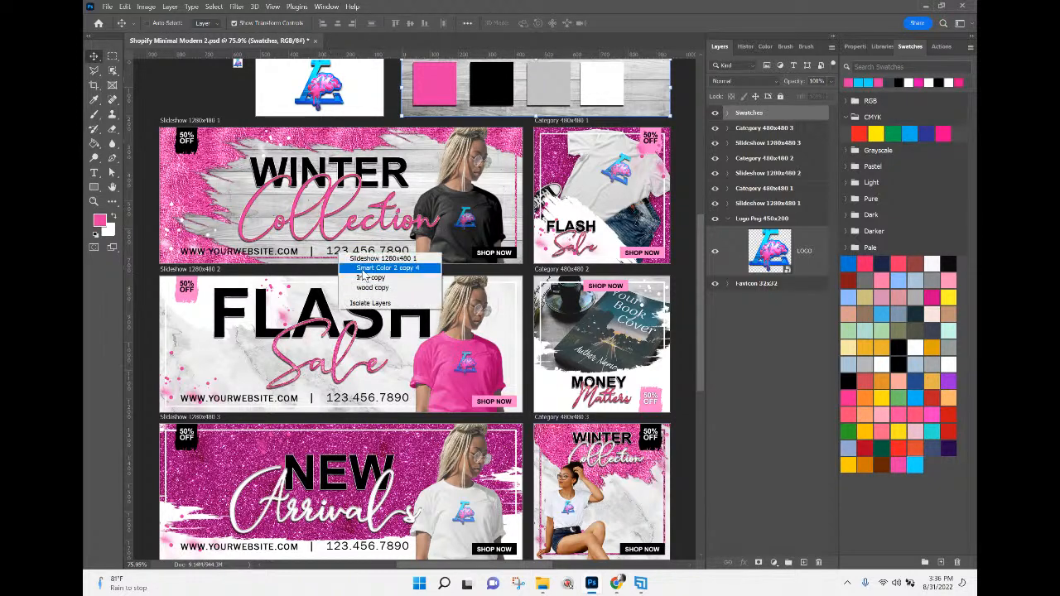
click(362, 270)
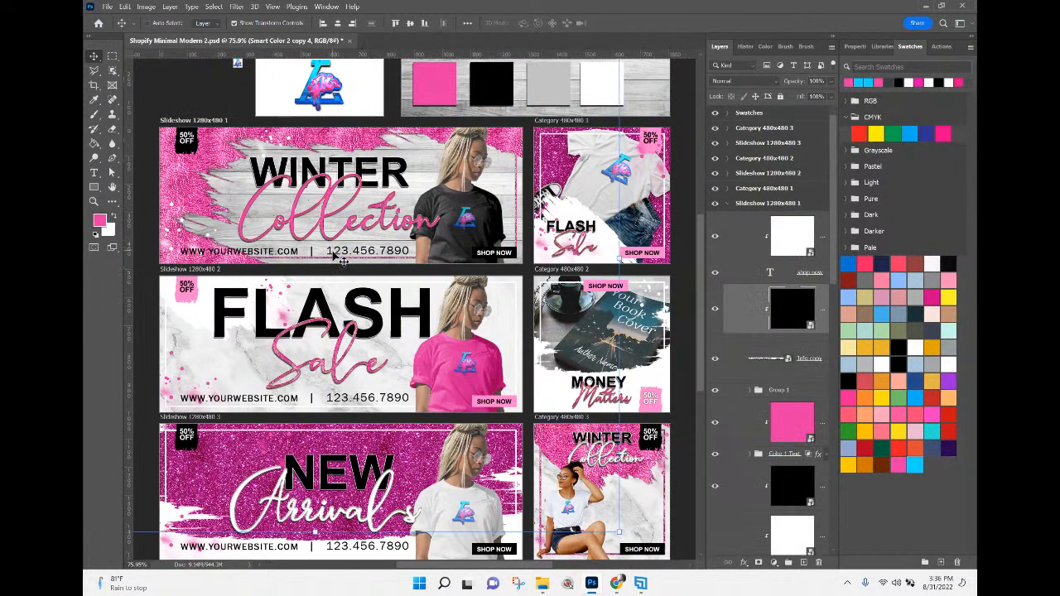
right_click(332, 254)
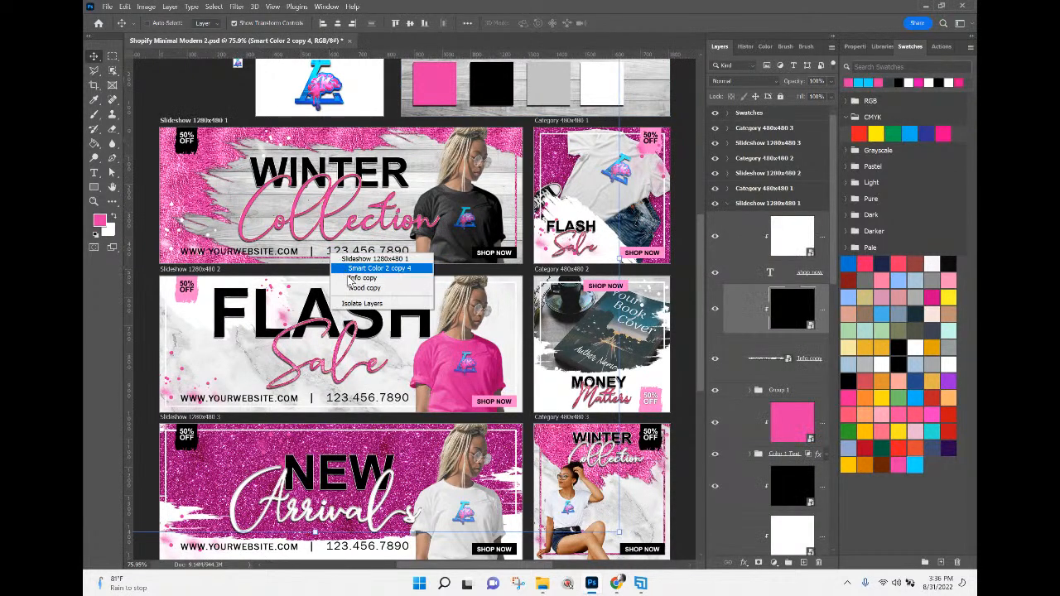
click(356, 278)
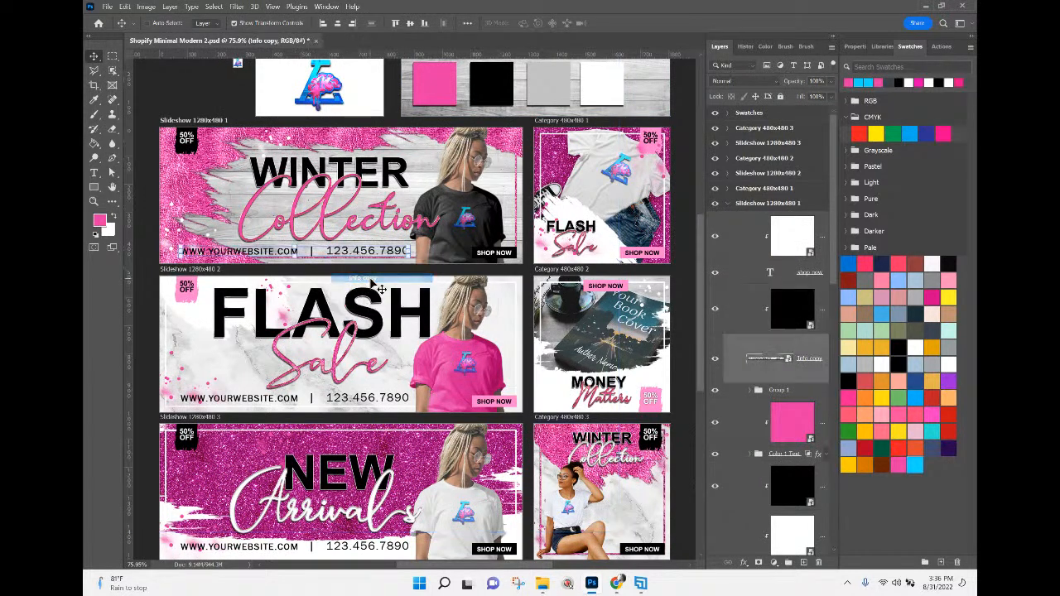
double_click(765, 362)
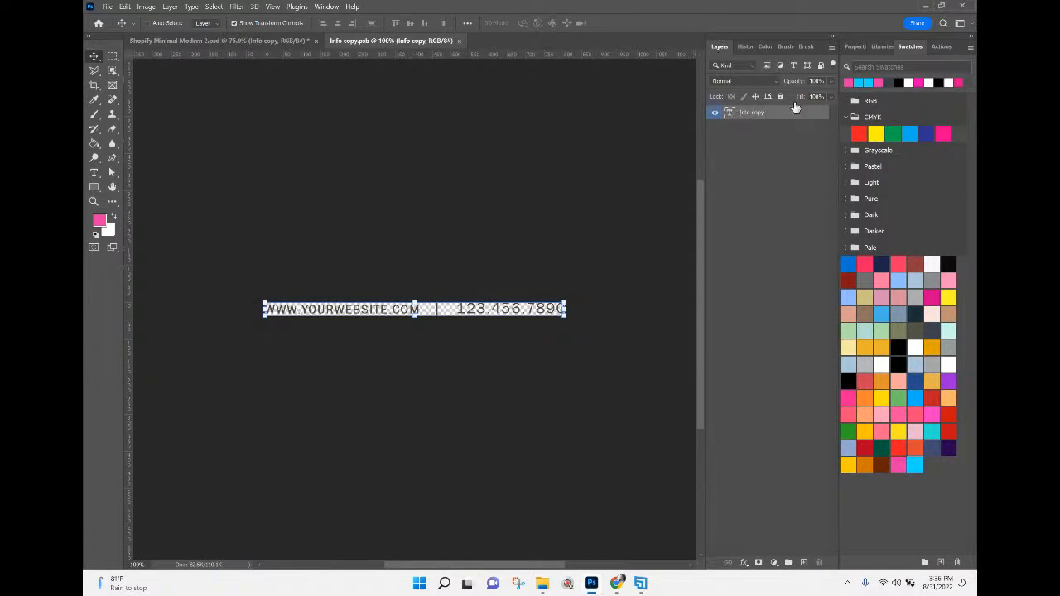
click(856, 46)
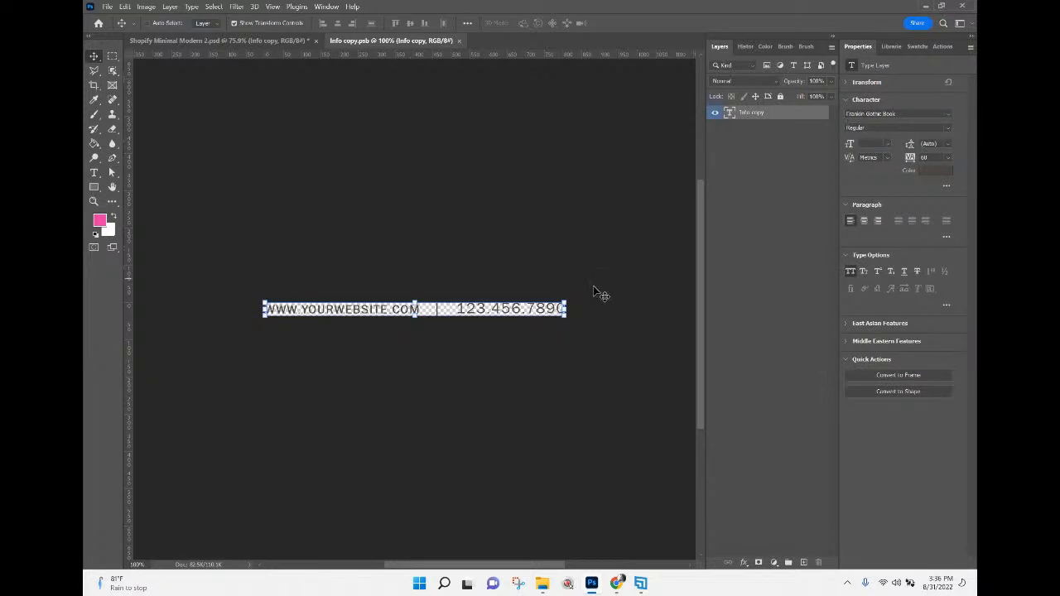
double_click(728, 114)
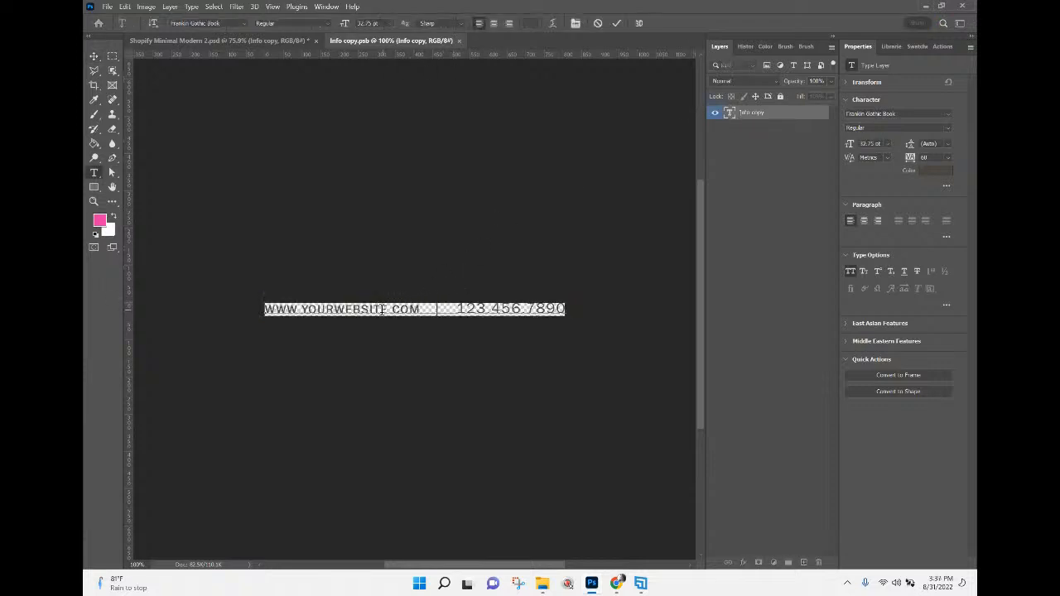
drag(456, 309, 585, 315)
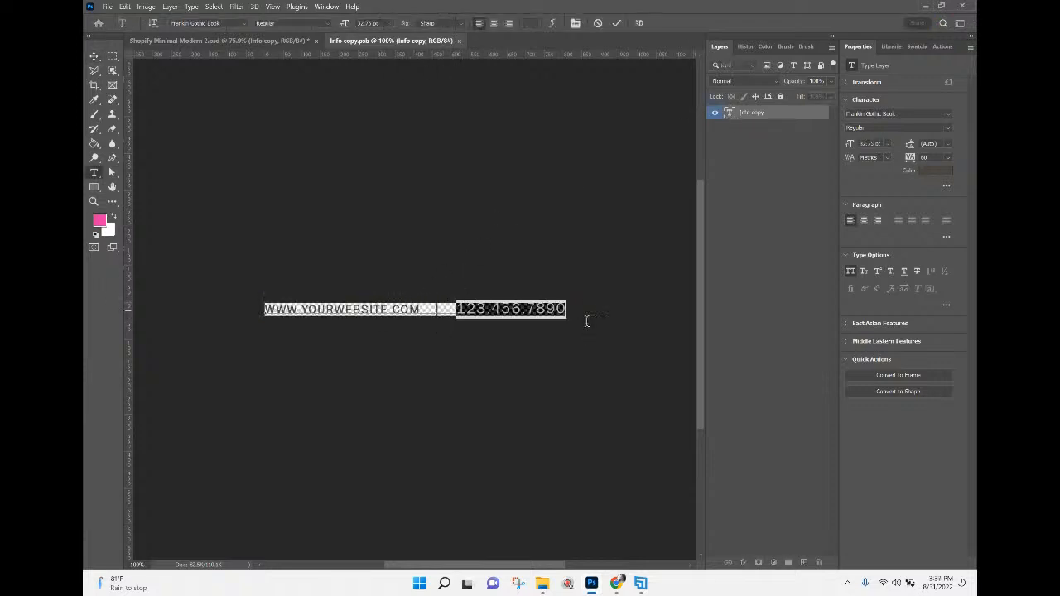
text(A)
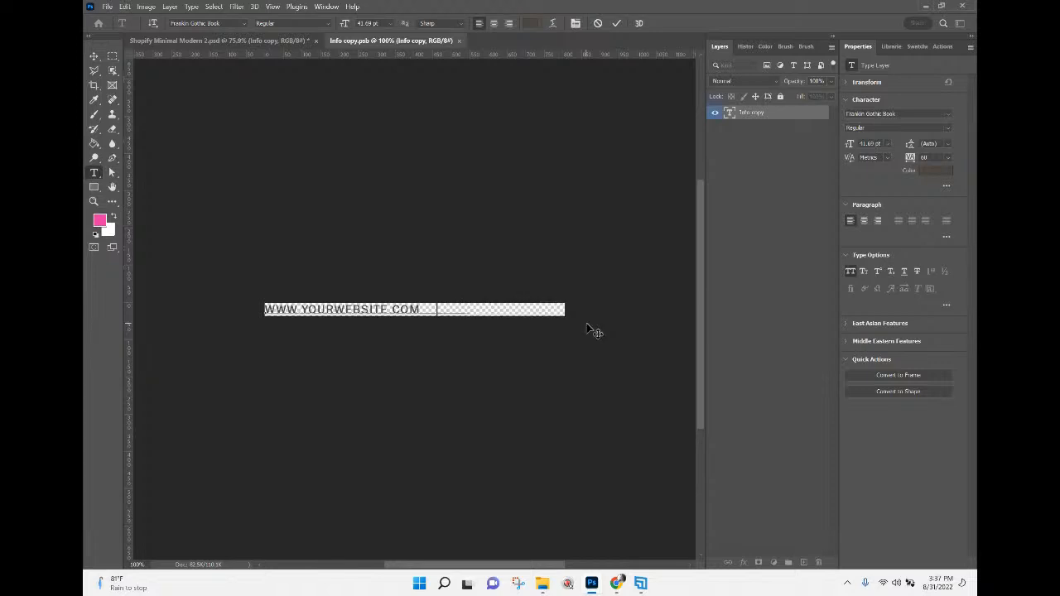
text(INNATELAB)
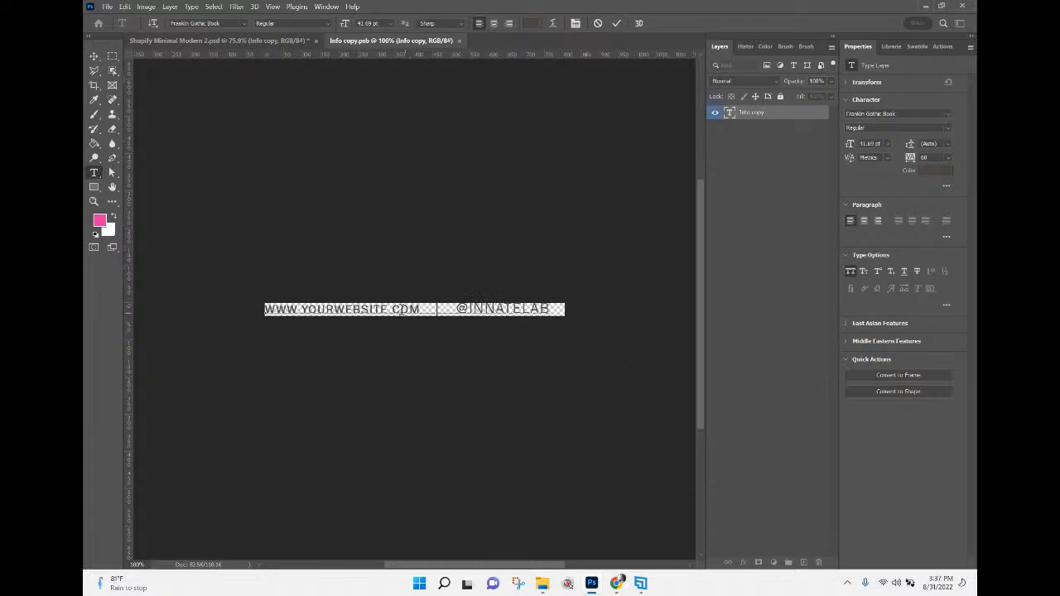
drag(392, 308, 306, 311)
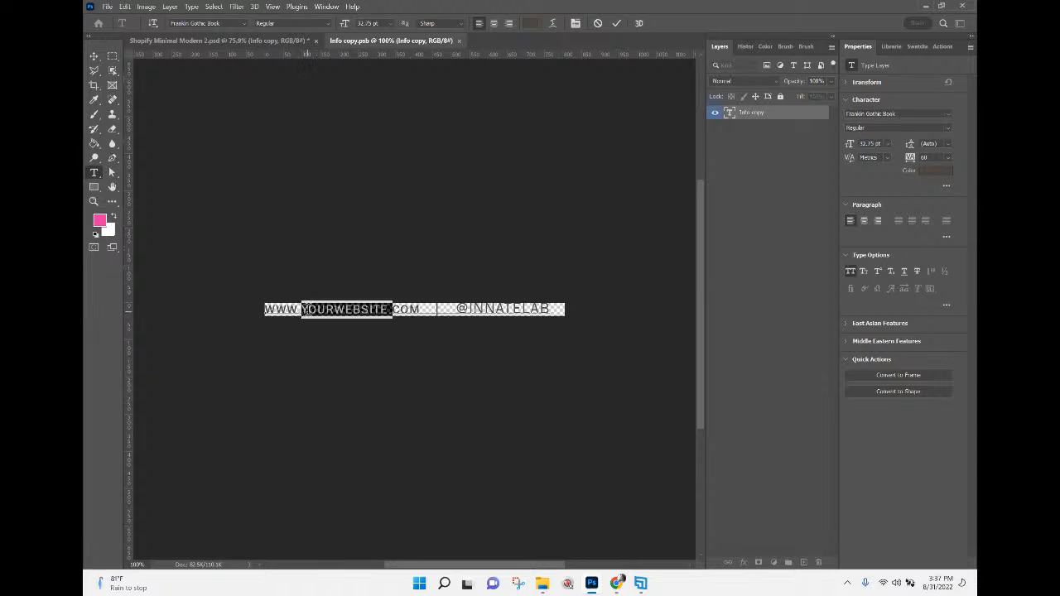
key(BackSpace)
text(INNATELA)
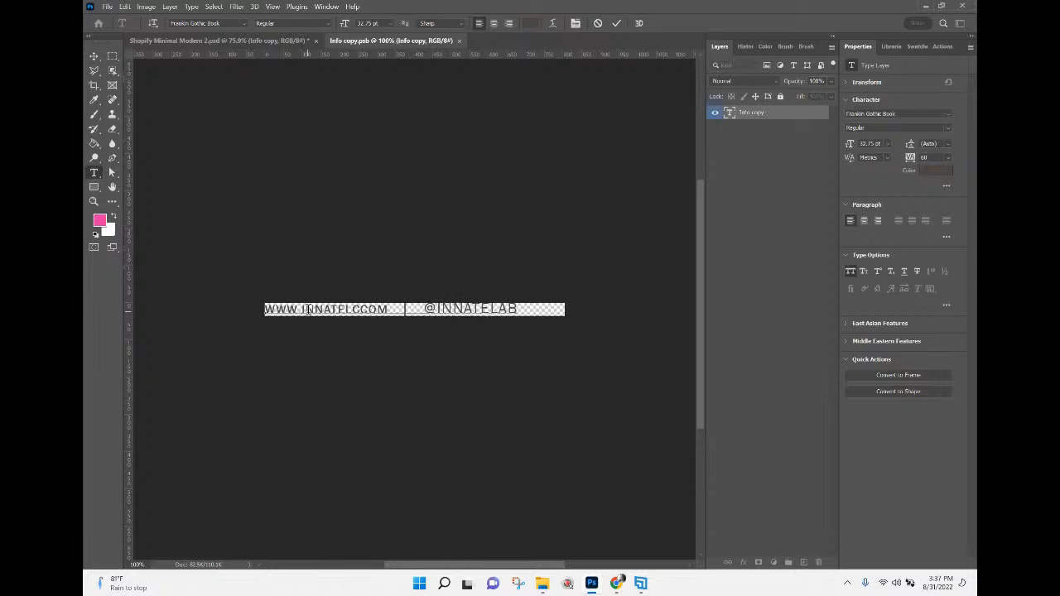
key(BackSpace)
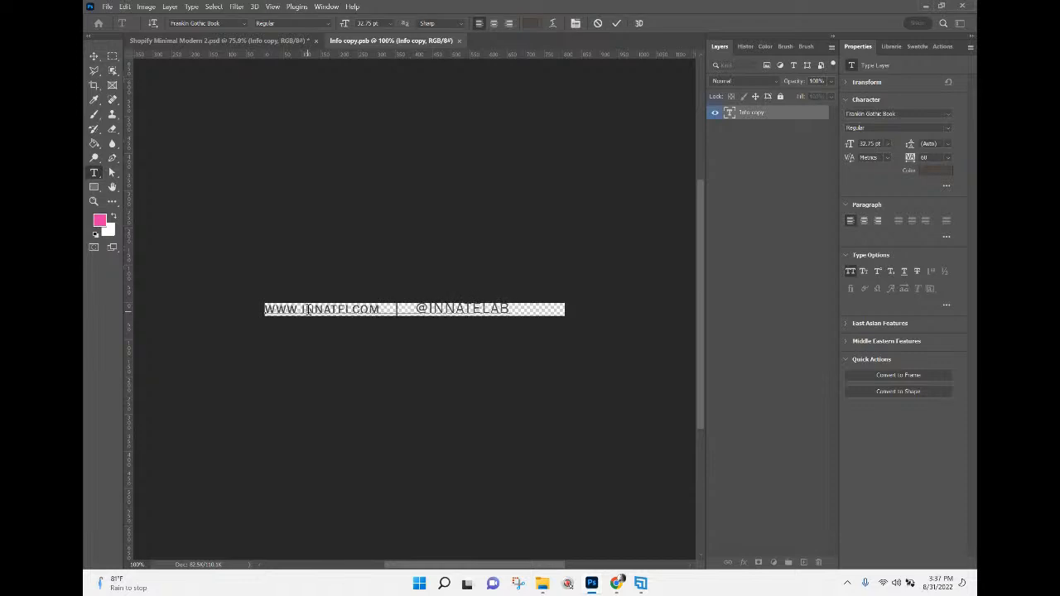
text(AB)
click(763, 228)
key(v)
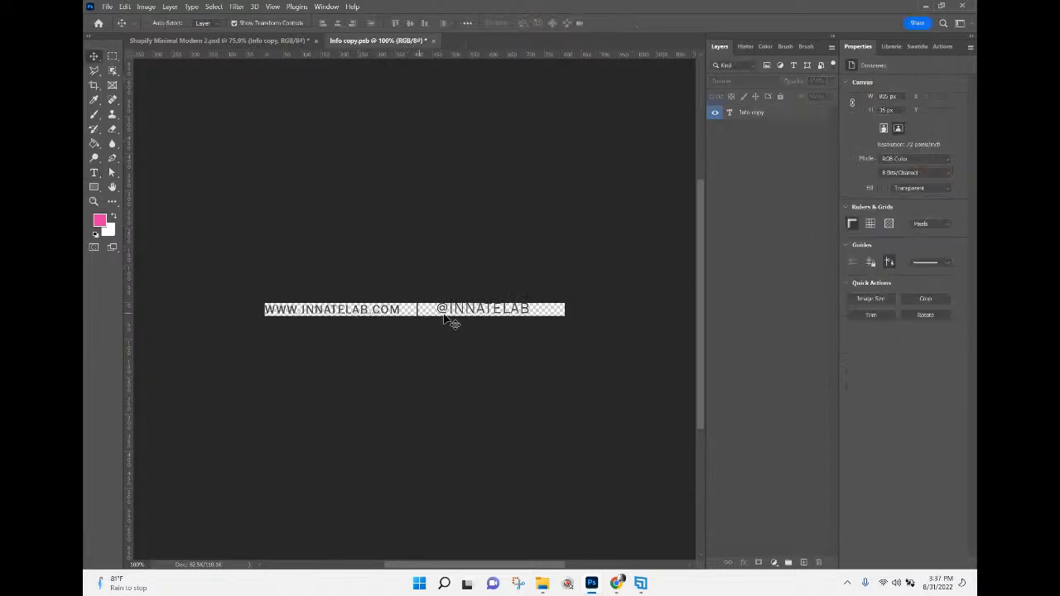
click(432, 40)
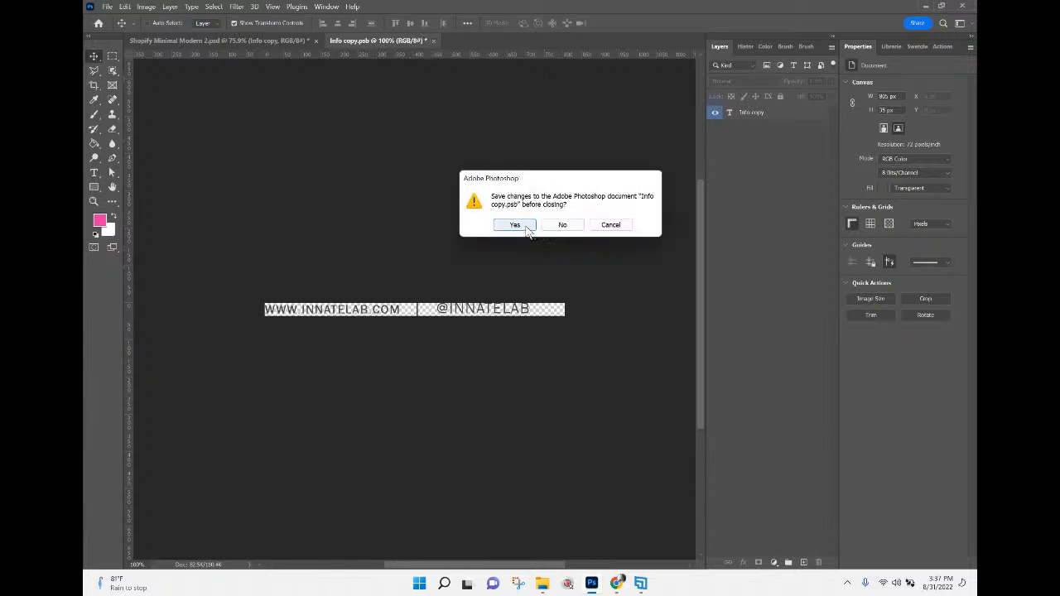
click(525, 226)
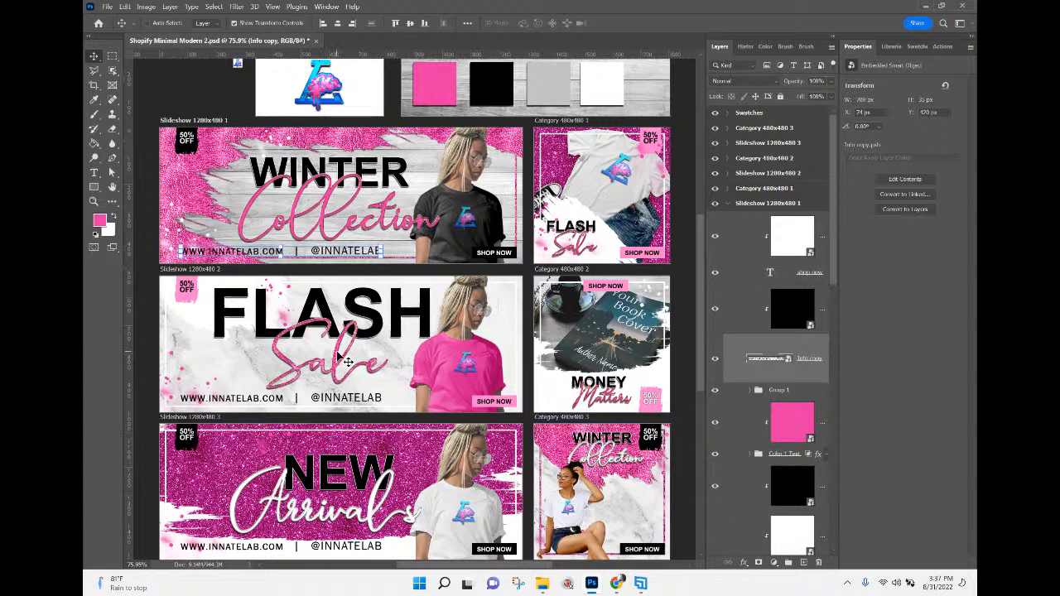
Change the WINTER headline in the Slideshow 1280x480 1 banner to SPRING and widen the layer list.
scroll(348, 362, down, 1)
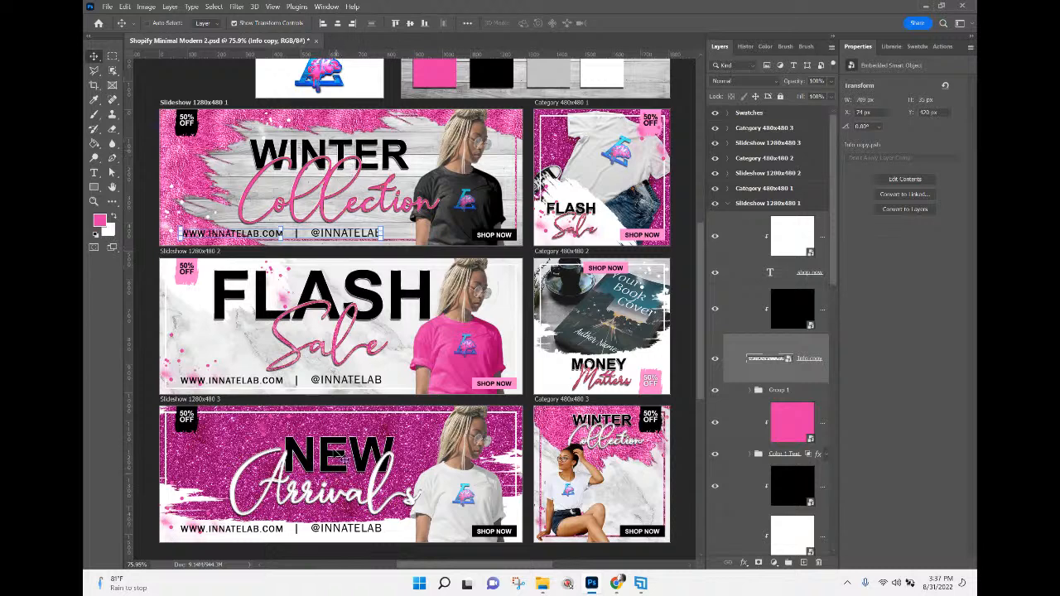
right_click(370, 157)
click(370, 175)
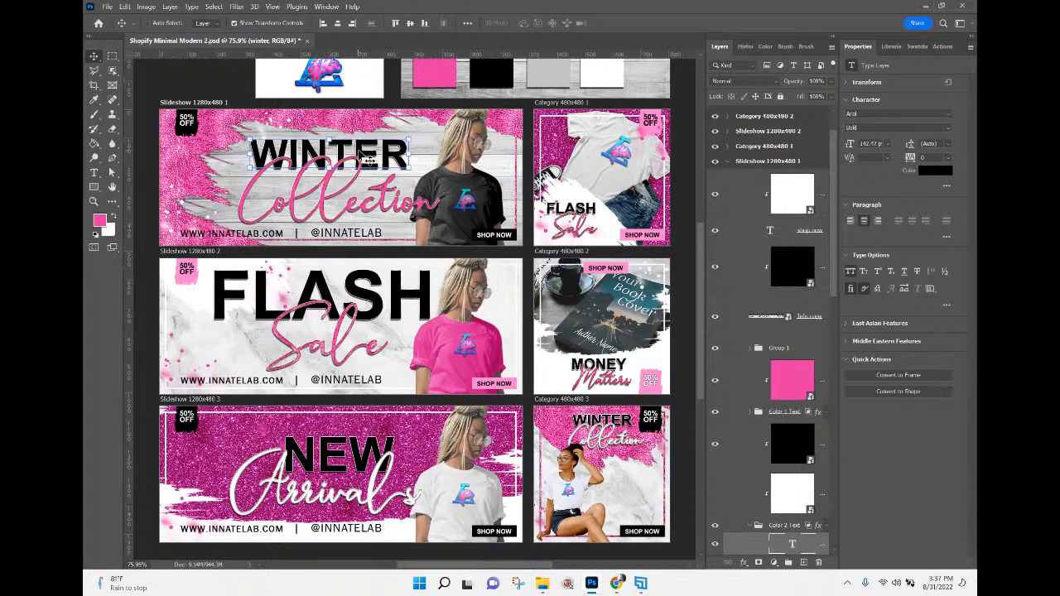
right_click(362, 154)
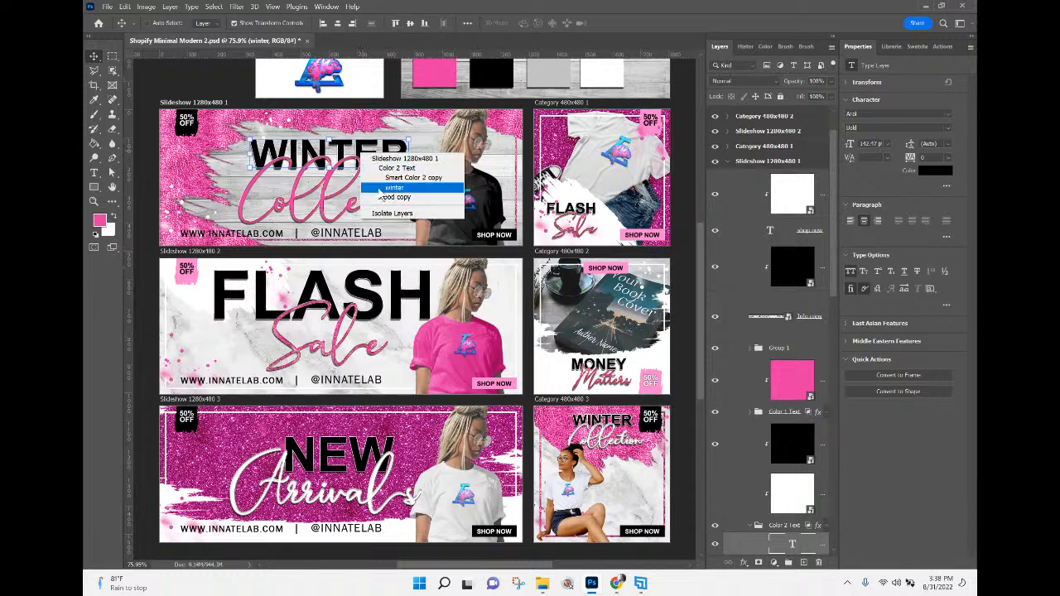
click(380, 191)
scroll(803, 530, down, 3)
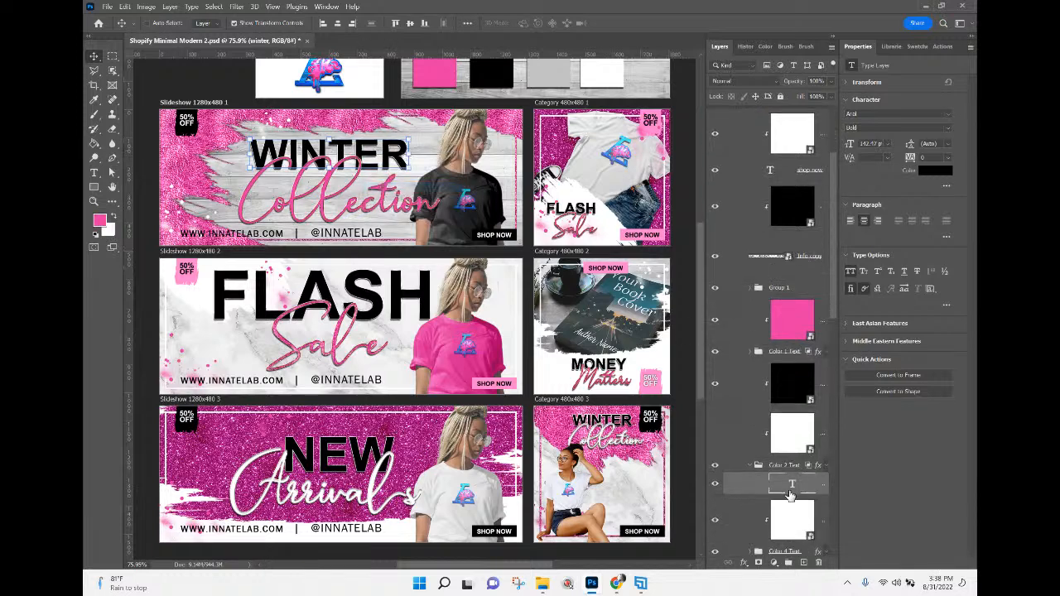
scroll(802, 515, down, 1)
drag(706, 454, 642, 448)
double_click(729, 470)
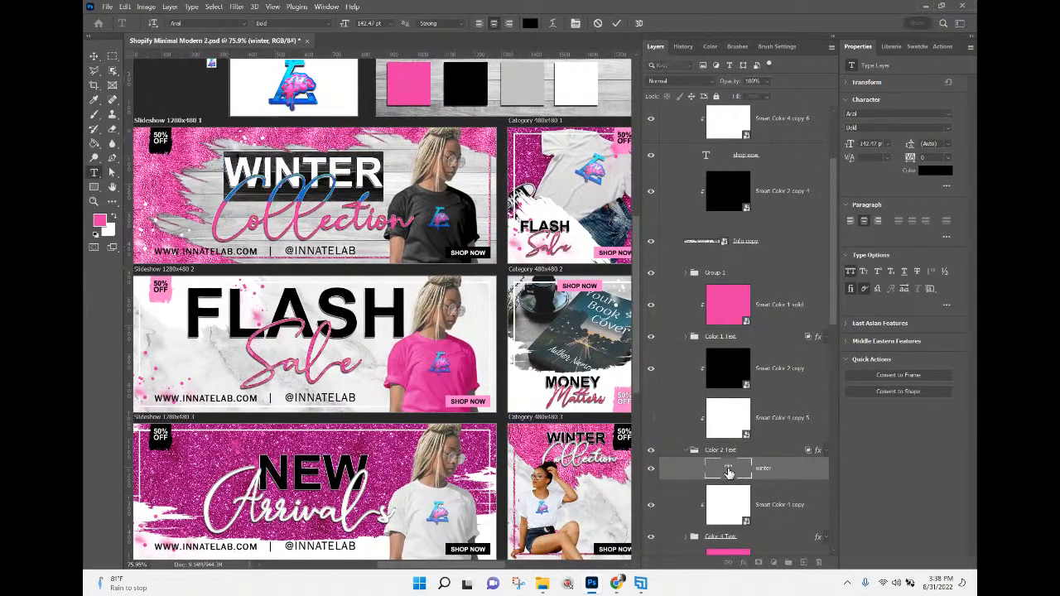
text(SP)
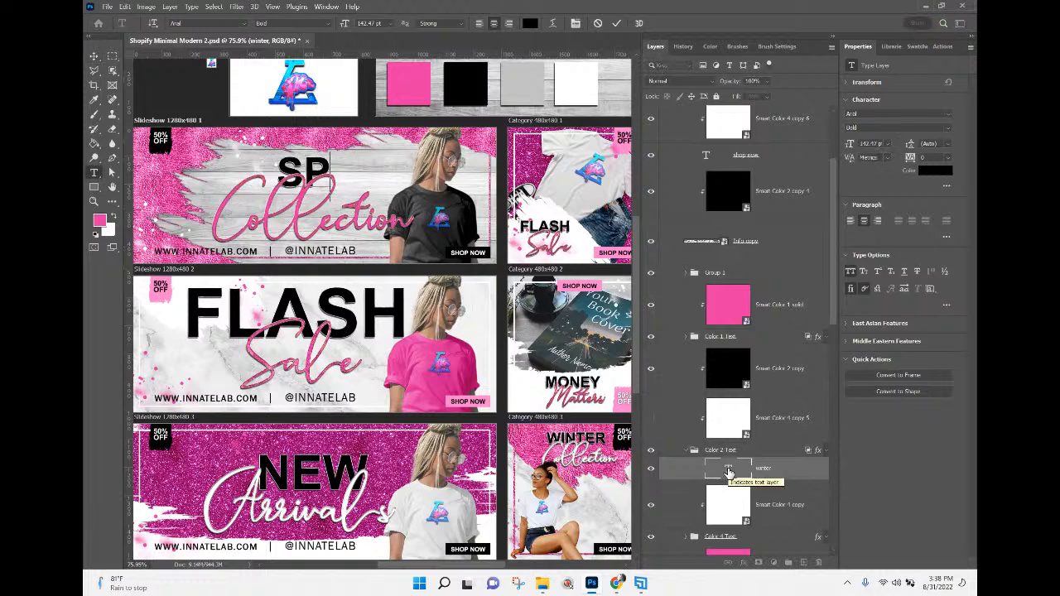
text(RIN)
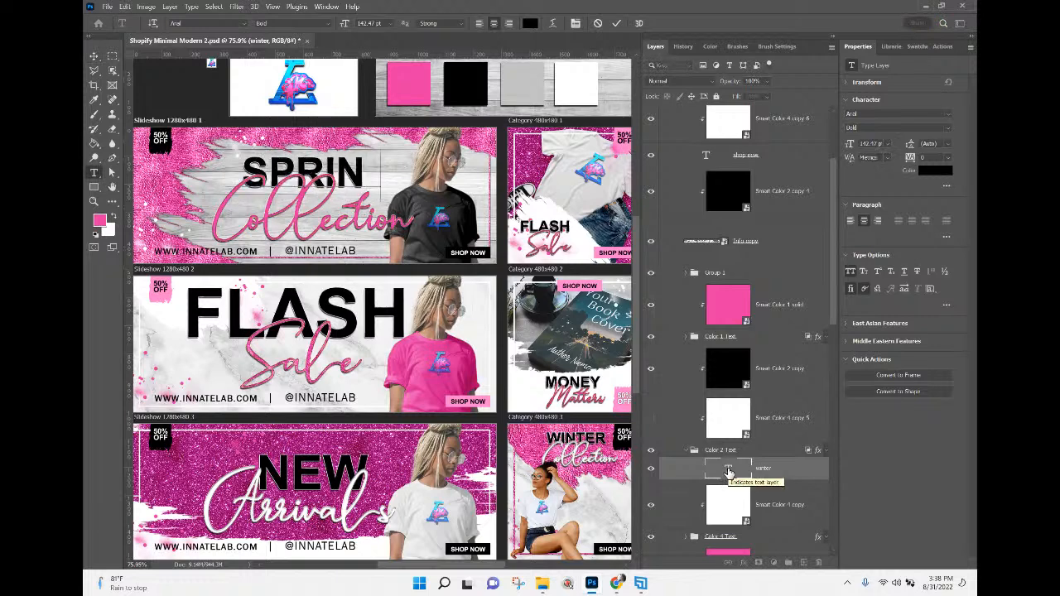
text(G)
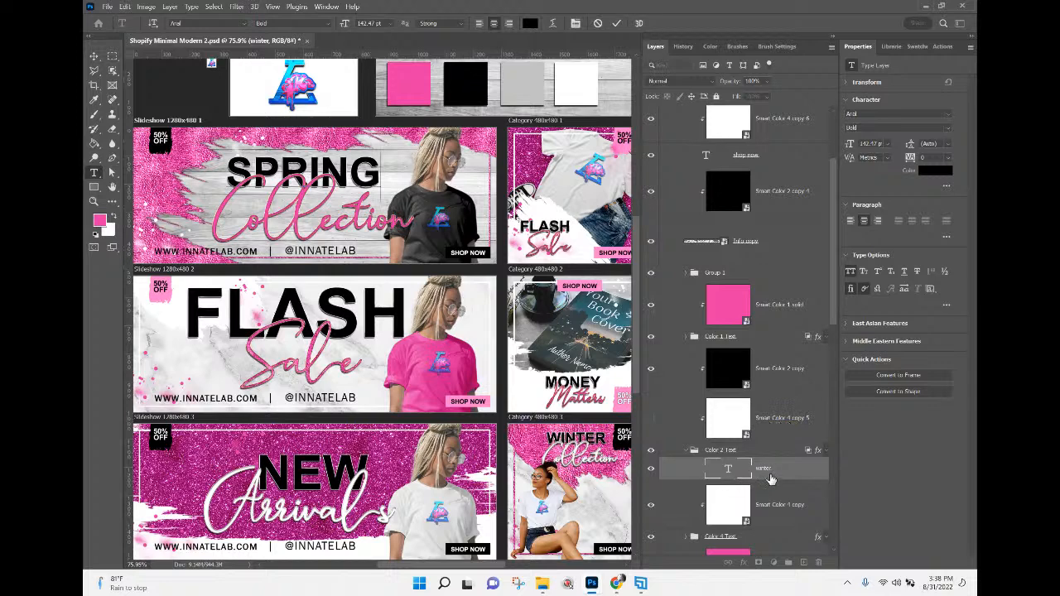
key(ctrl+Return)
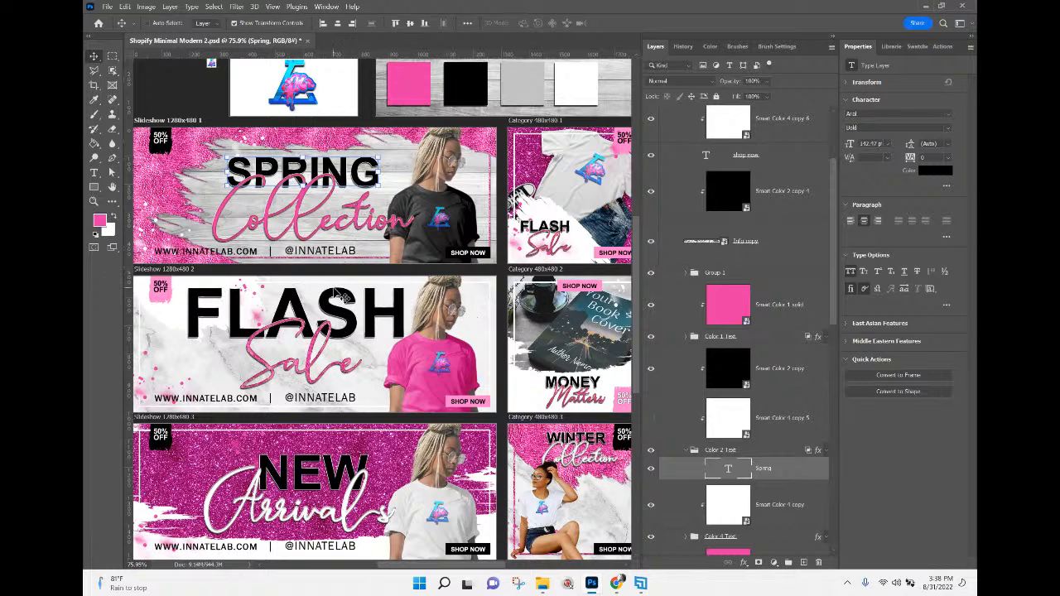
Select the Collection script text layer in the Slideshow 1280x480 1 banner.
right_click(340, 223)
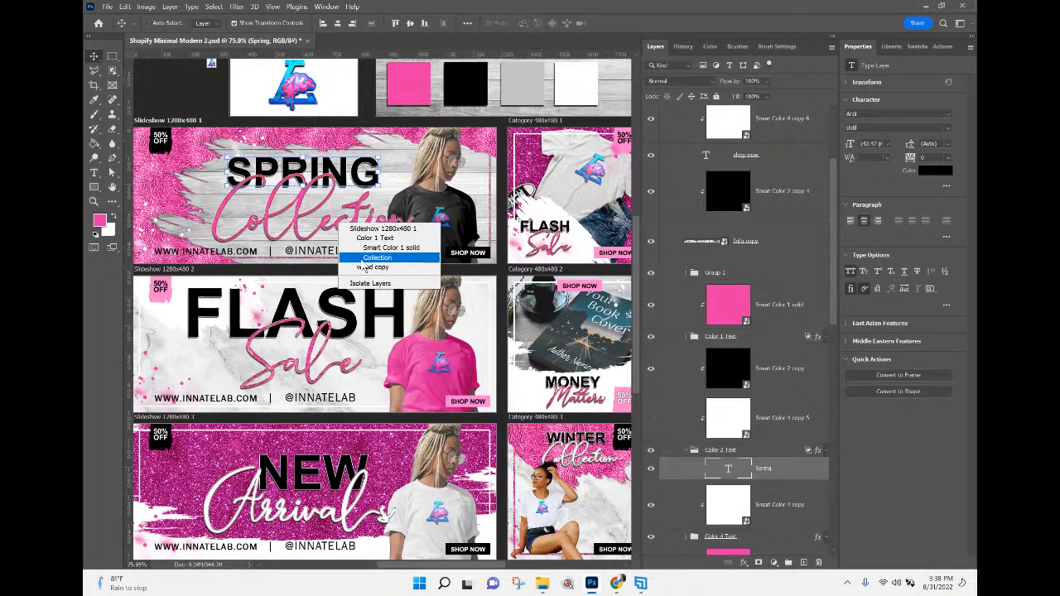
click(362, 259)
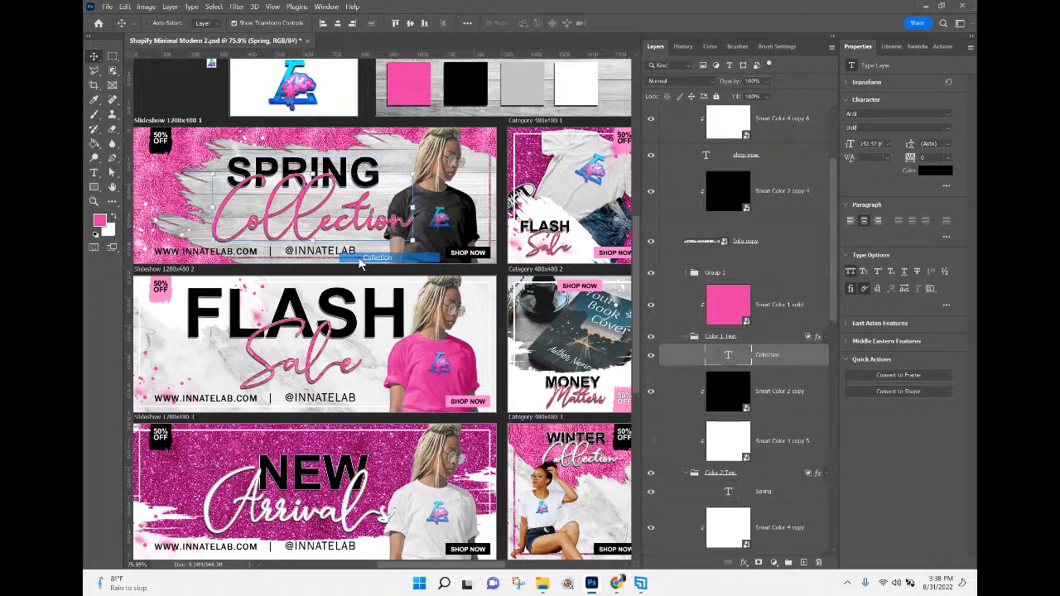
click(650, 356)
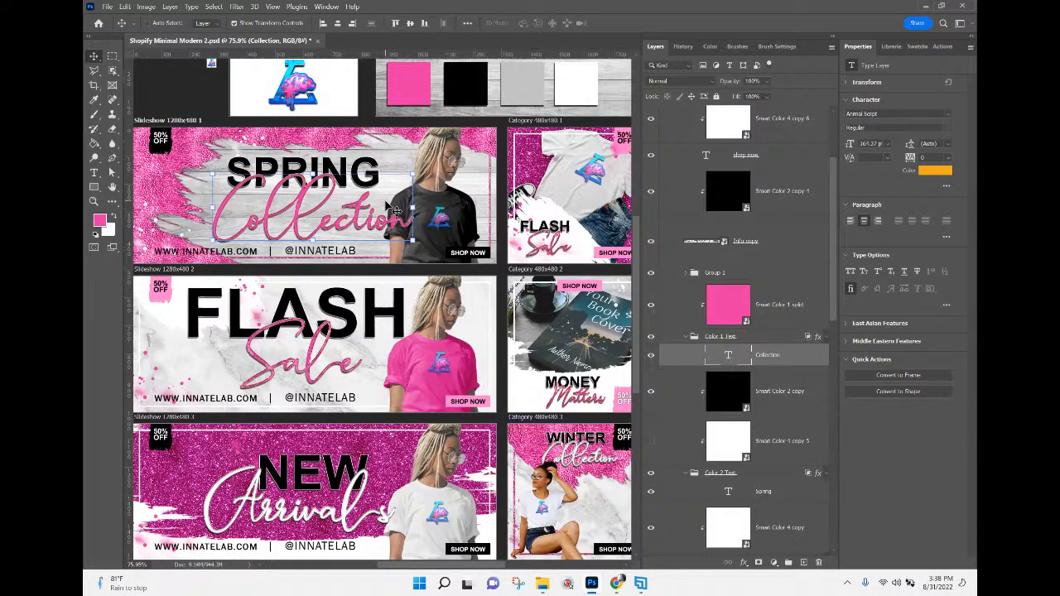
mouse_move(457, 566)
mouse_down()
mouse_move(486, 569)
mouse_move(450, 577)
mouse_up()
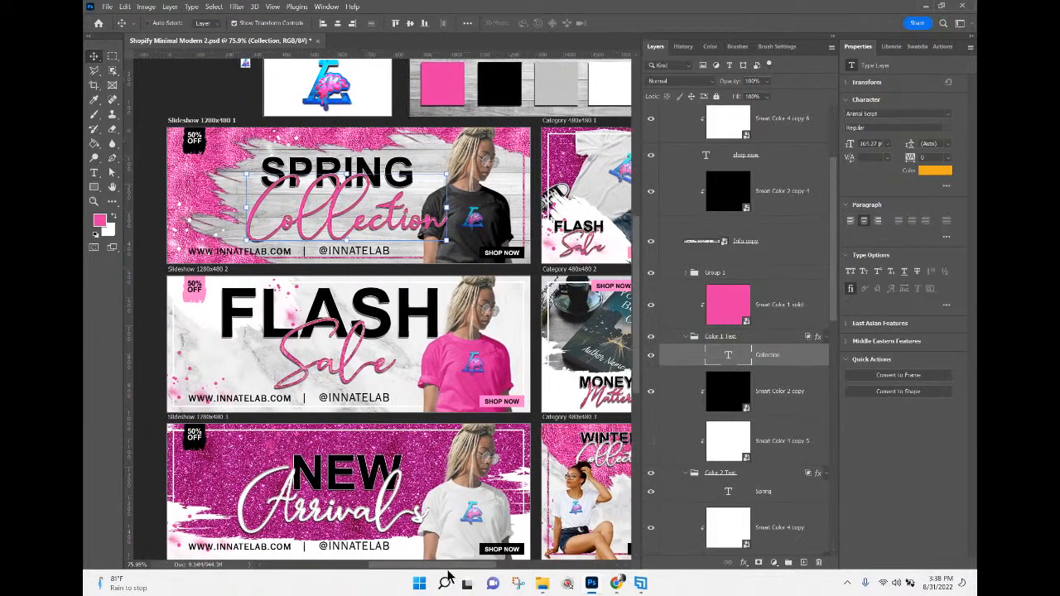
Select the 50% off badge text layer in the Slideshow 1280x480 1 banner and examine its colour layers.
right_click(193, 143)
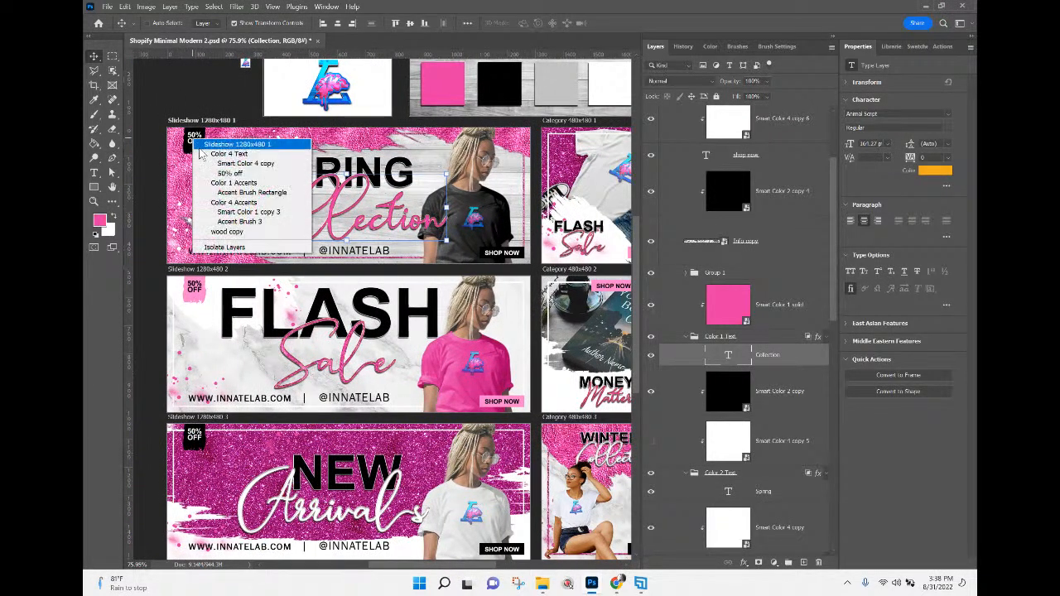
click(225, 173)
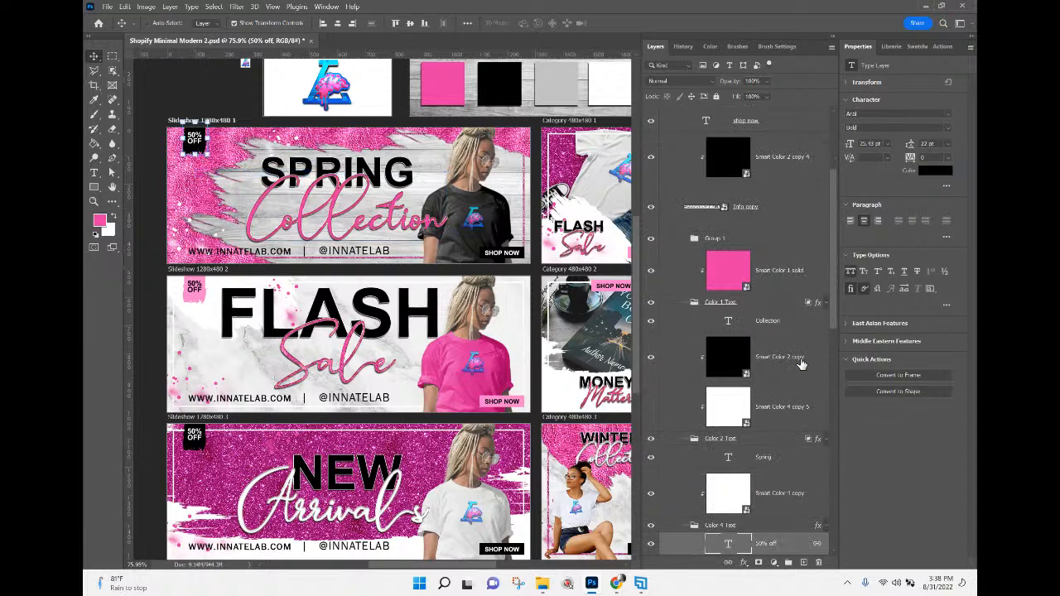
scroll(779, 494, down, 2)
scroll(779, 495, down, 1)
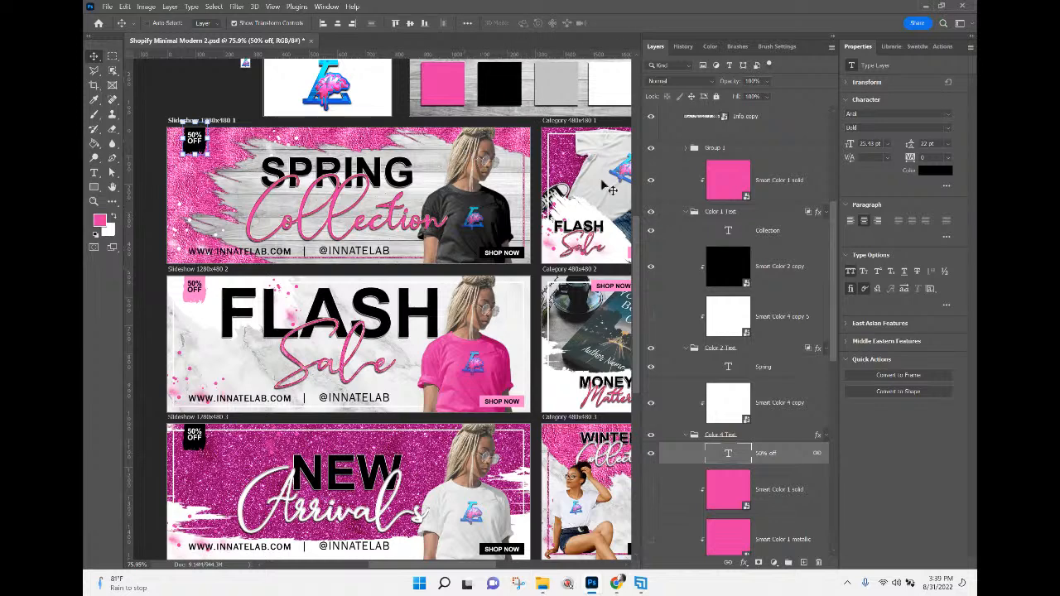
Open the contents of the Smart Color 3 smart object that fills the grey swatch.
right_click(557, 83)
click(588, 108)
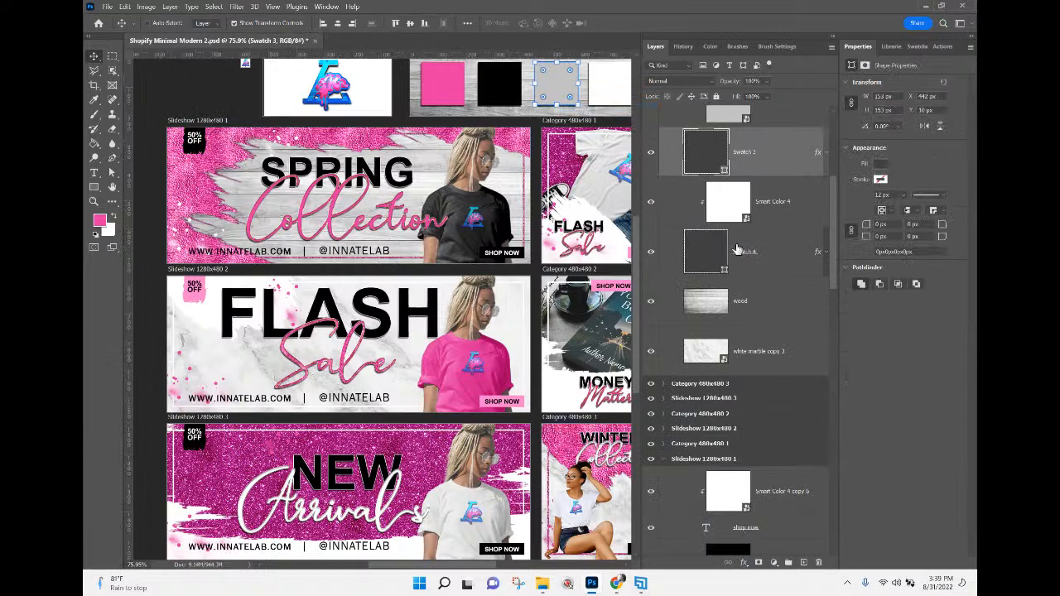
scroll(739, 234, up, 1)
scroll(740, 234, up, 1)
double_click(730, 203)
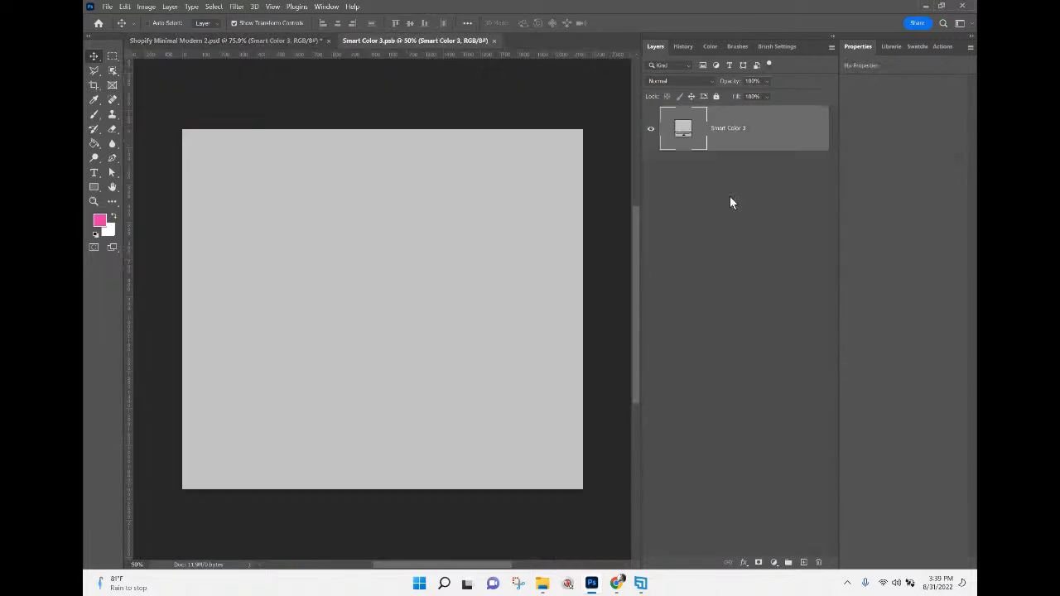
double_click(686, 128)
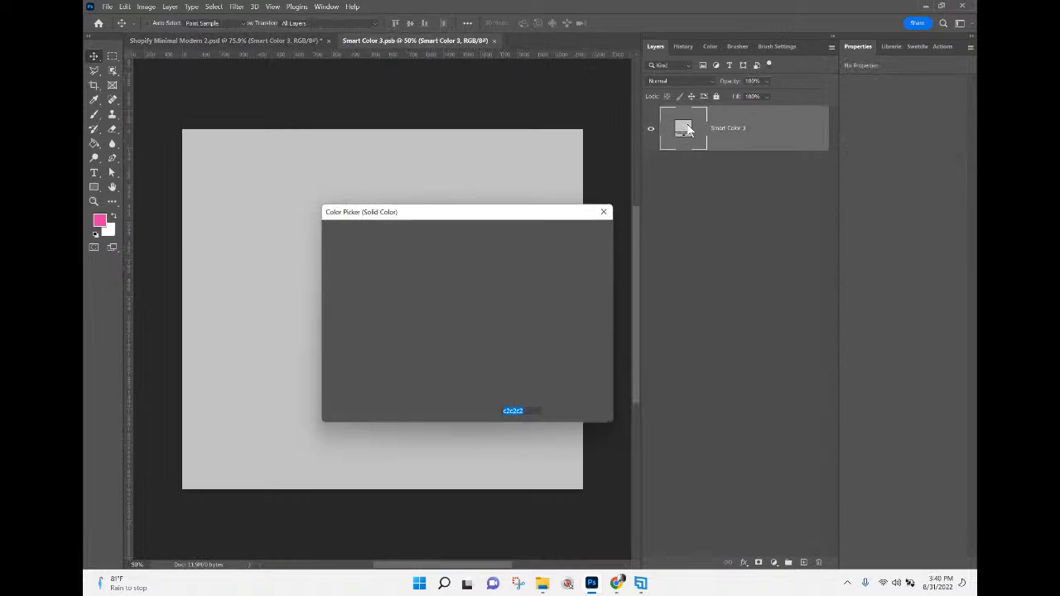
click(579, 251)
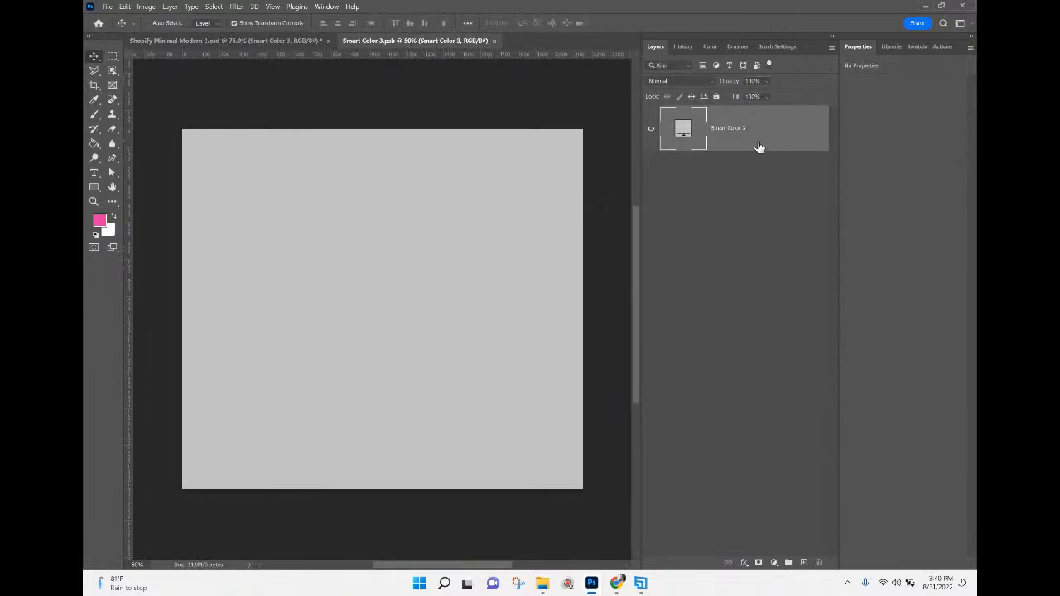
Duplicate the Smart Color 3 fill layer, recolour the copy bright blue, and close the document with changes saved.
right_click(760, 150)
click(808, 142)
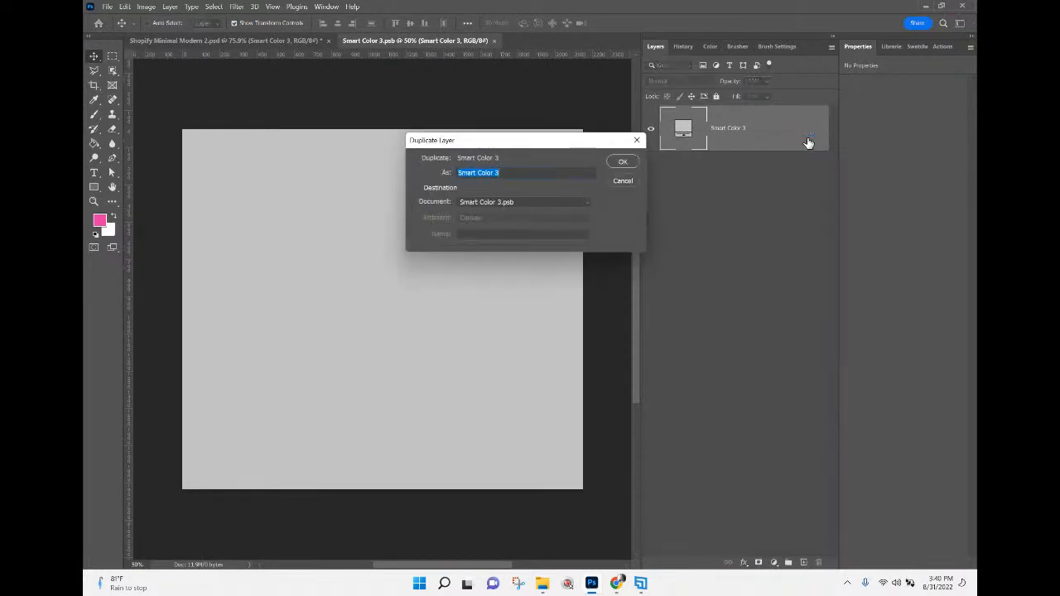
key(Return)
click(918, 47)
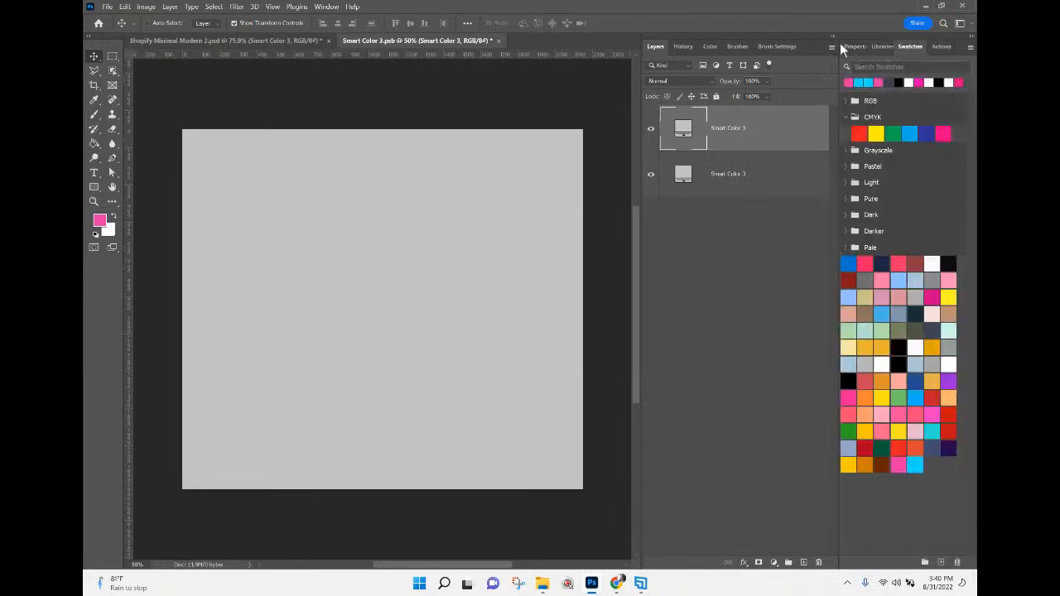
click(867, 82)
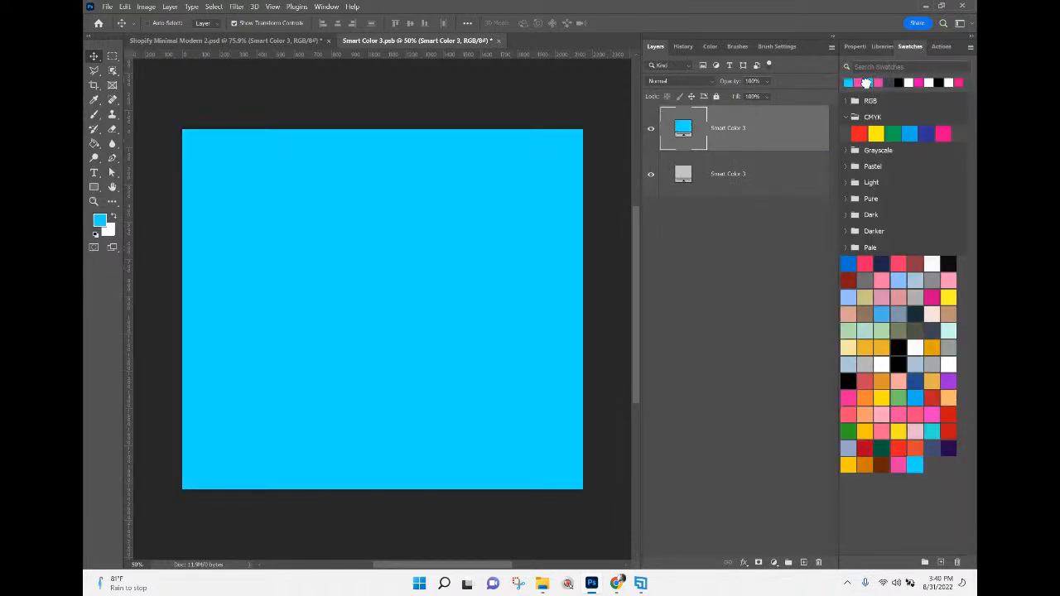
click(498, 40)
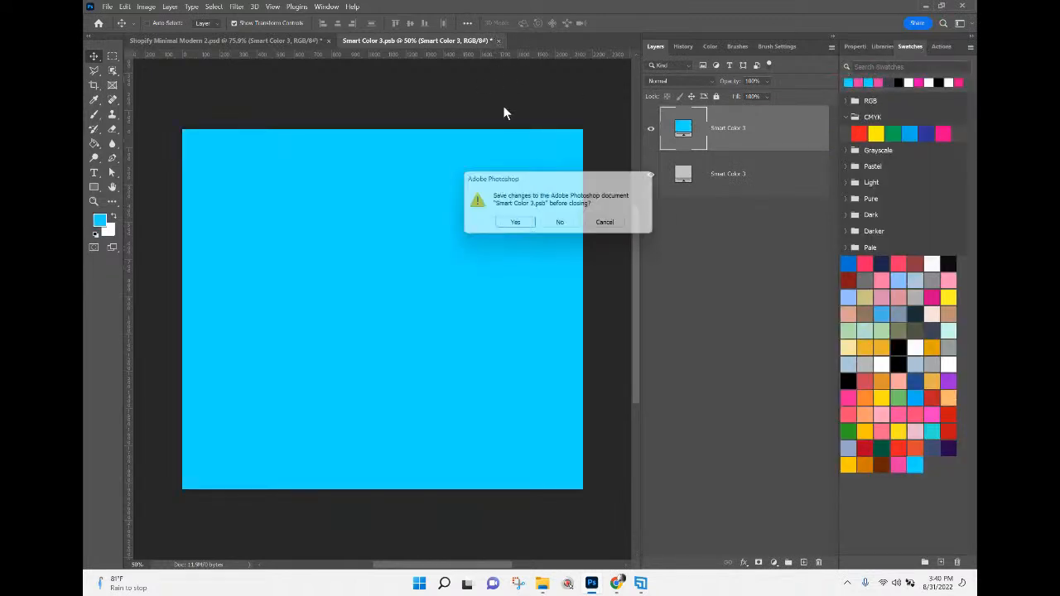
click(509, 222)
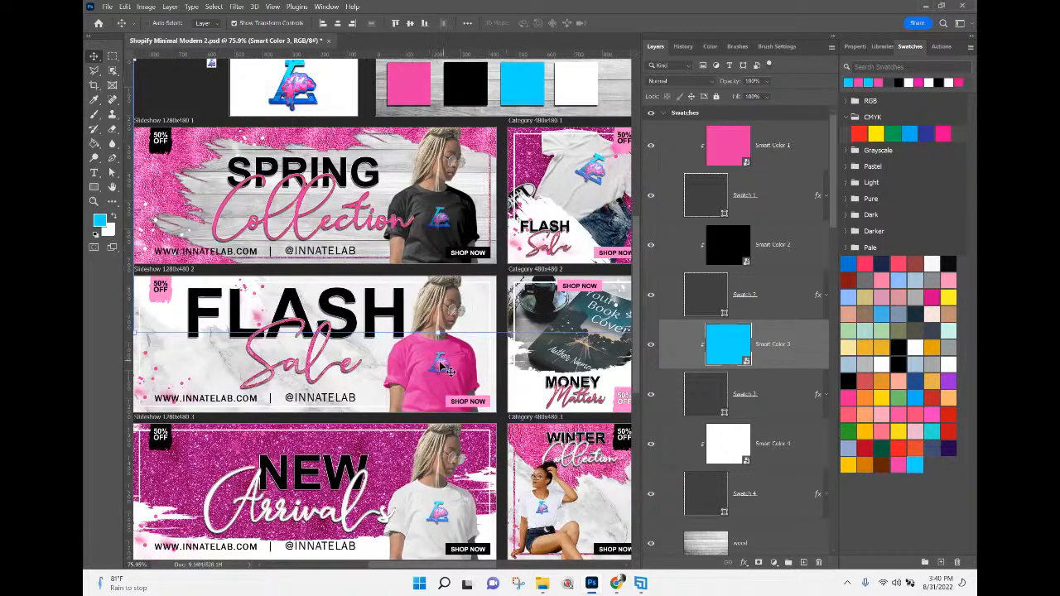
Revert the banner document to the layer visibility state just before the Smart Color 3 update.
scroll(439, 361, down, 1)
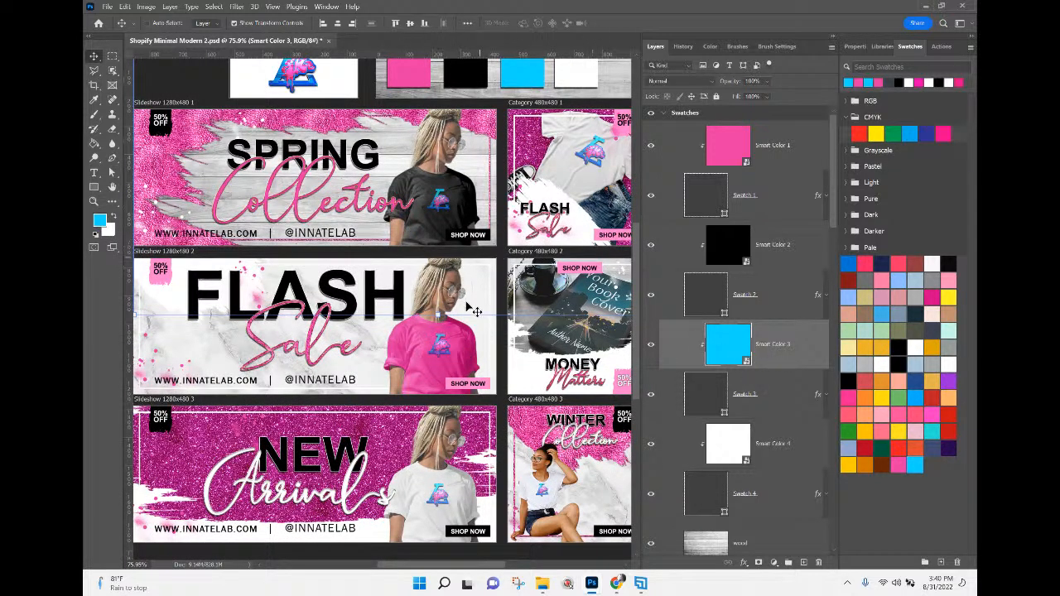
click(125, 7)
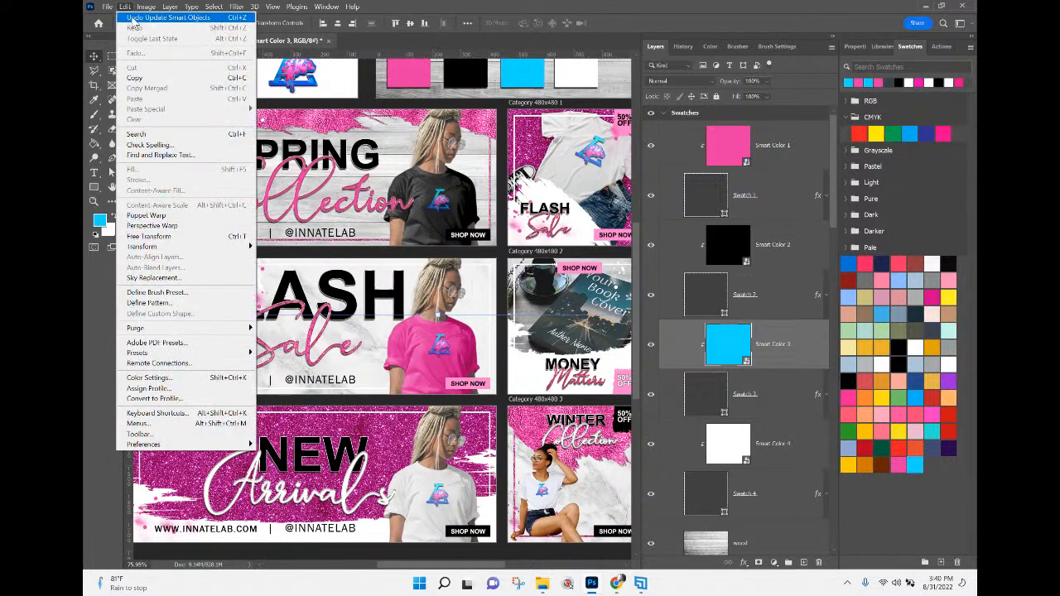
click(683, 47)
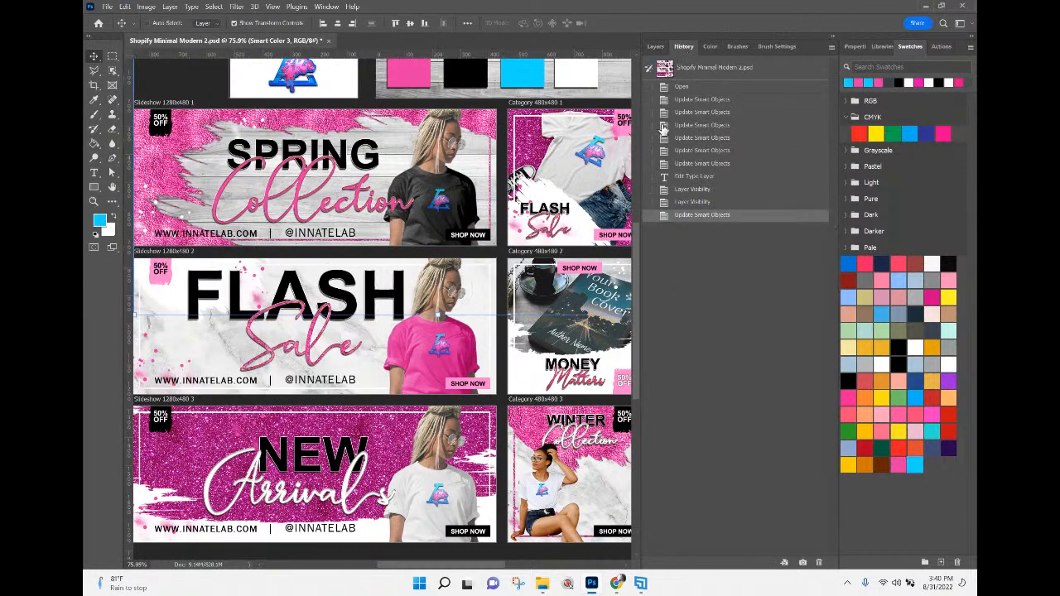
click(686, 207)
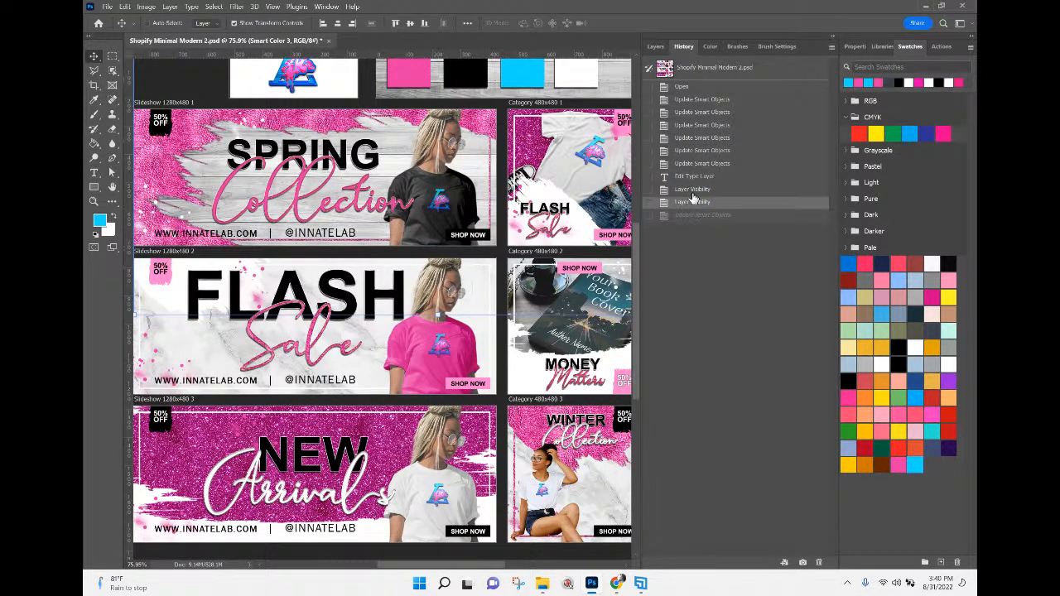
click(692, 191)
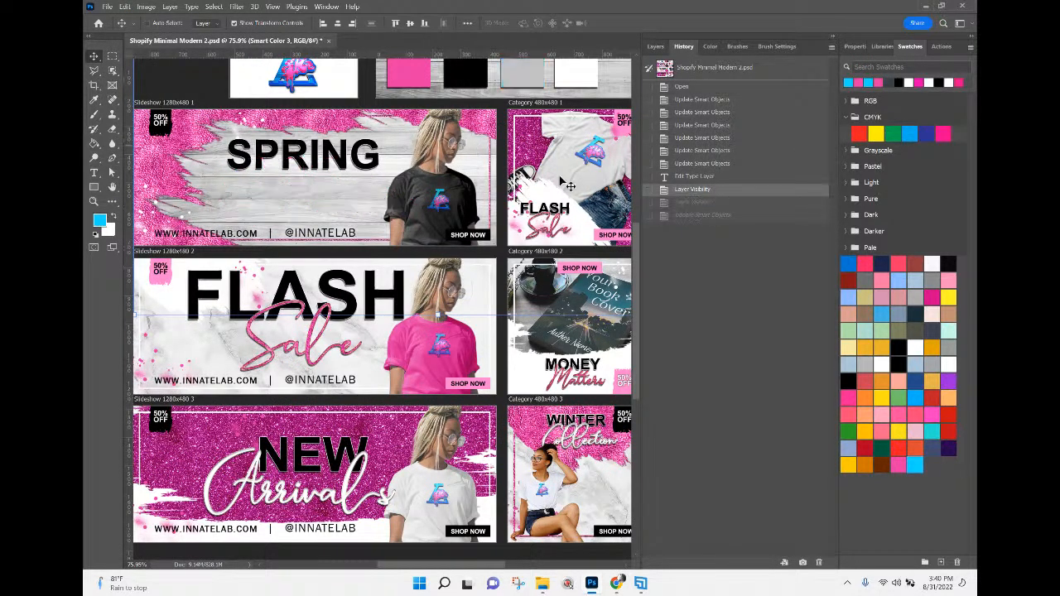
click(698, 204)
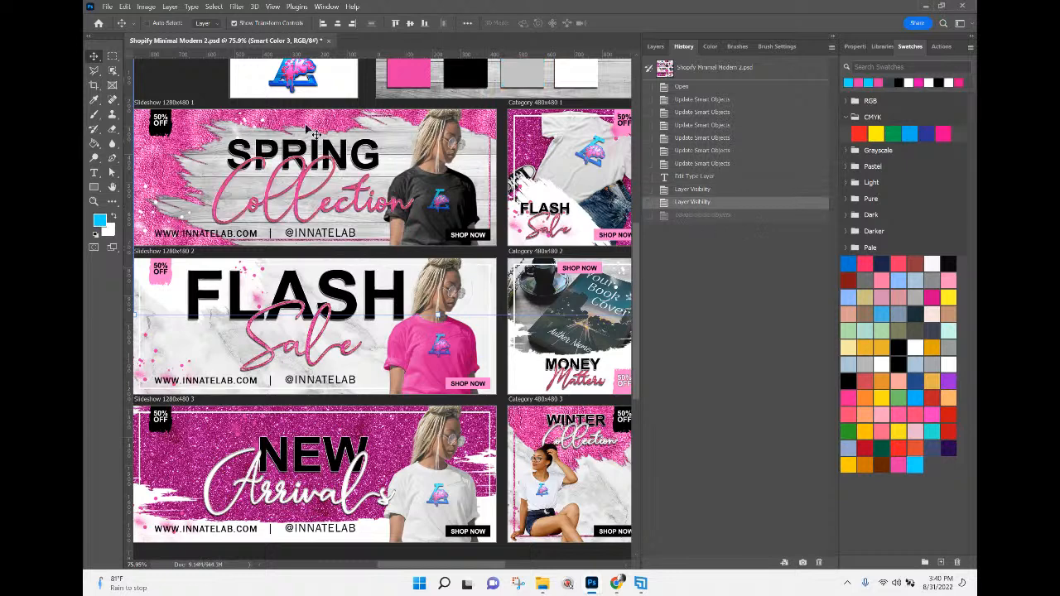
Add a linear blue-to-transparent gradient fill at 90° over the pink layer in Smart Color 1 and close it with changes saved.
click(655, 46)
click(766, 159)
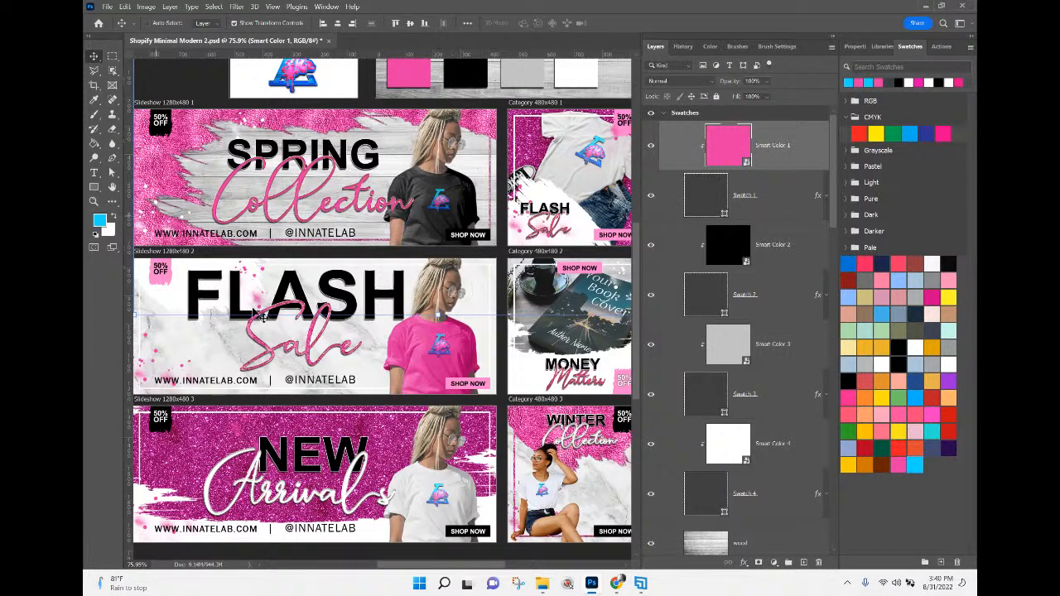
double_click(732, 151)
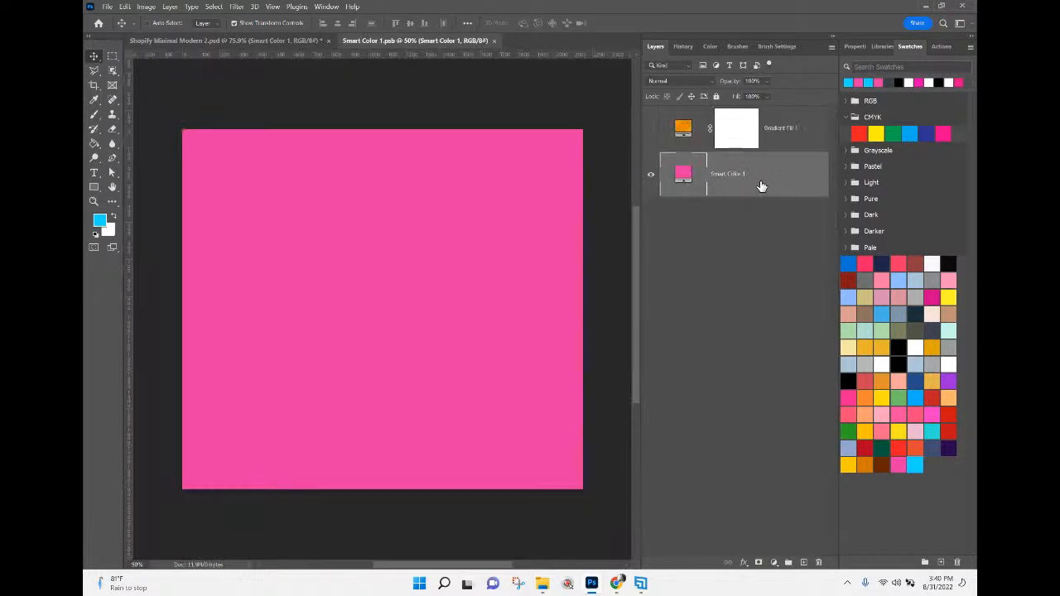
click(774, 562)
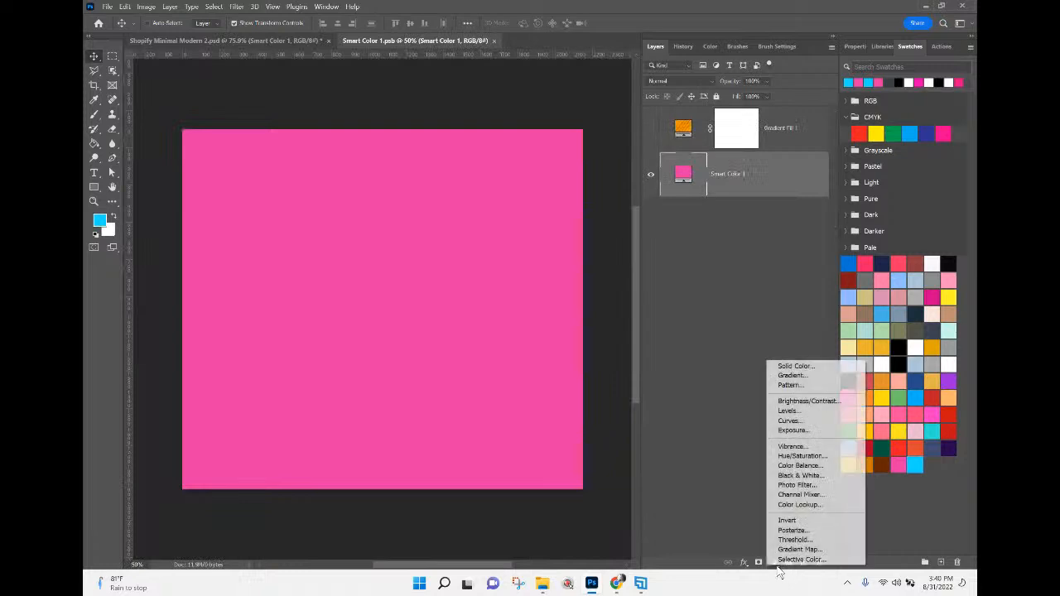
click(791, 376)
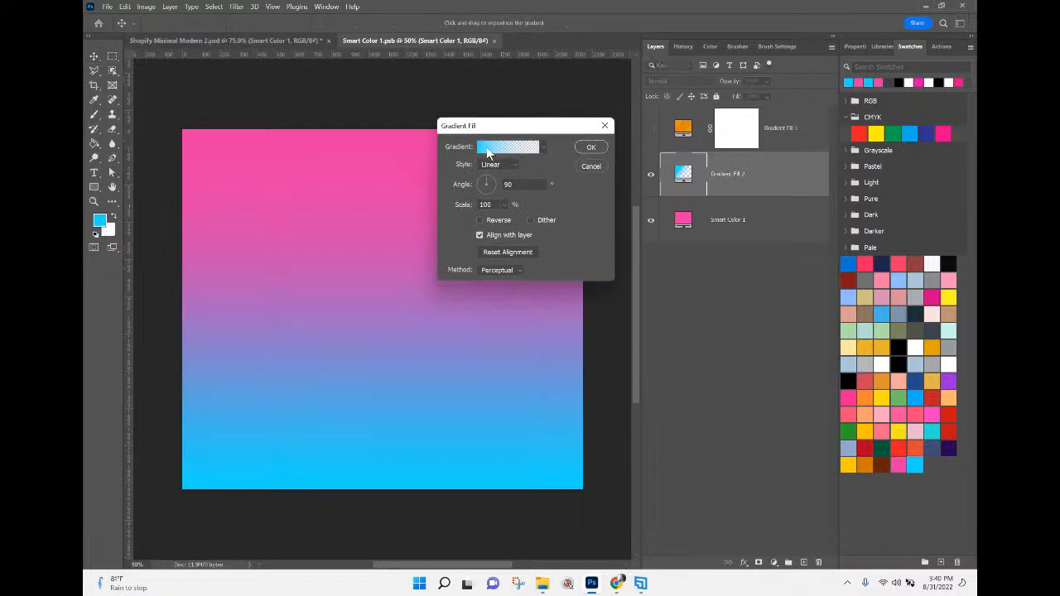
click(591, 148)
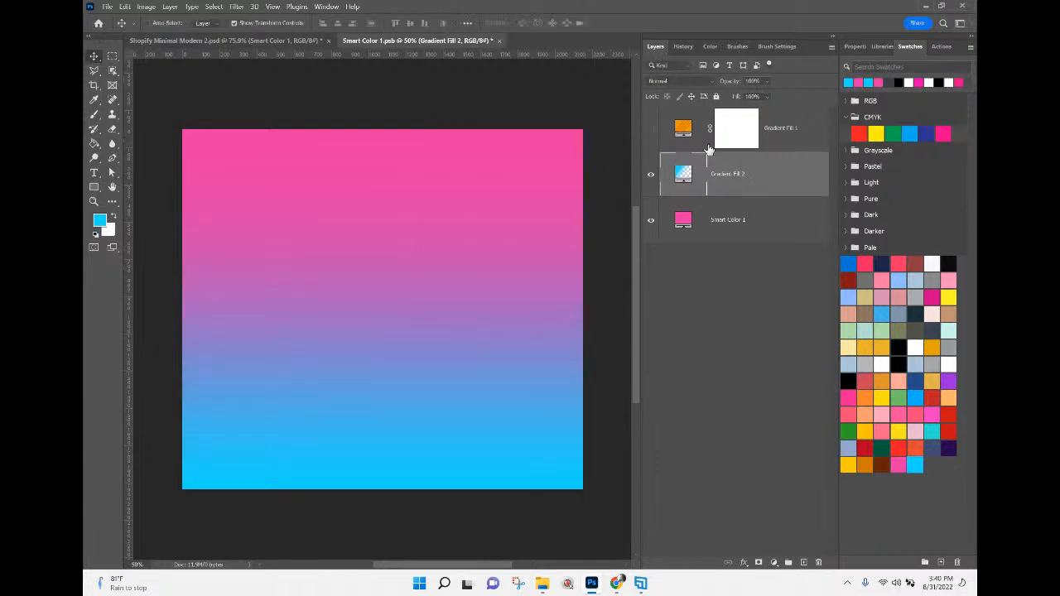
click(499, 41)
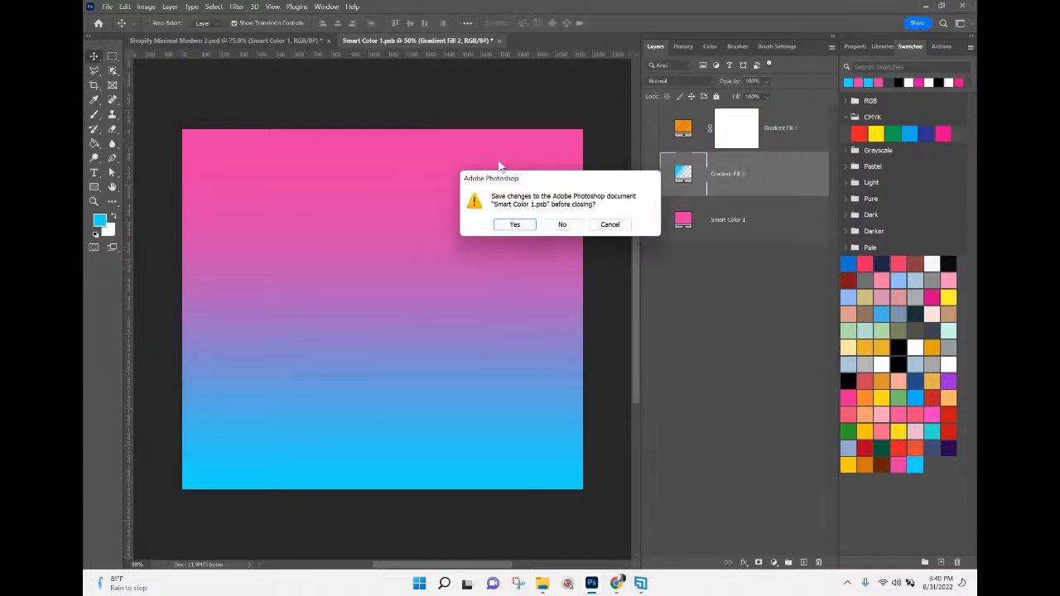
click(515, 228)
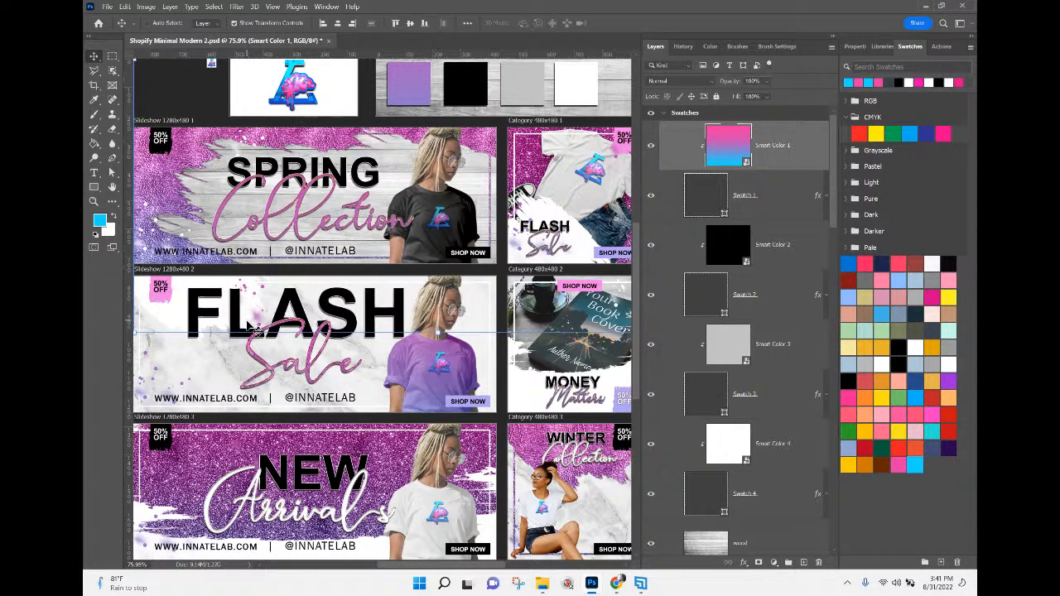
Tighten the Smart Color 1 gradient, moving the first blue stop to 36% and the transparent opacity stop to 65%, then save and close it.
double_click(717, 147)
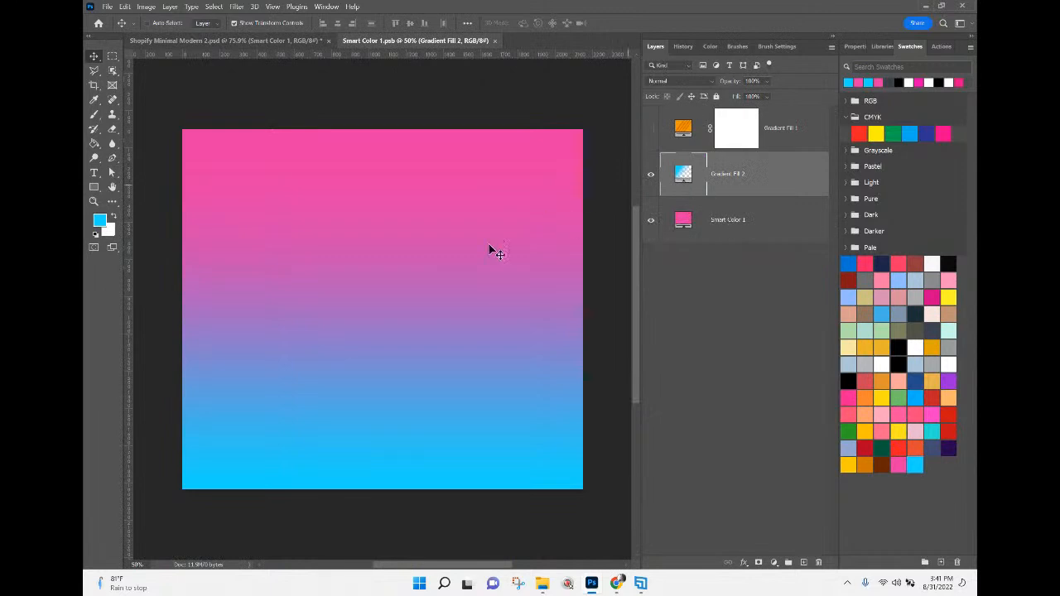
double_click(683, 174)
click(487, 148)
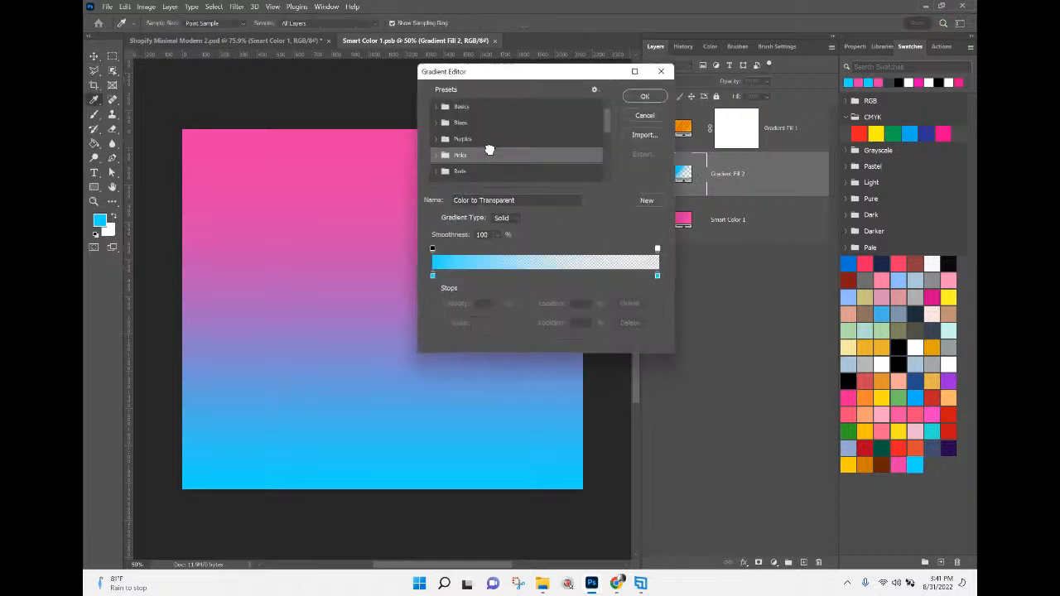
drag(431, 276, 475, 276)
drag(431, 249, 515, 280)
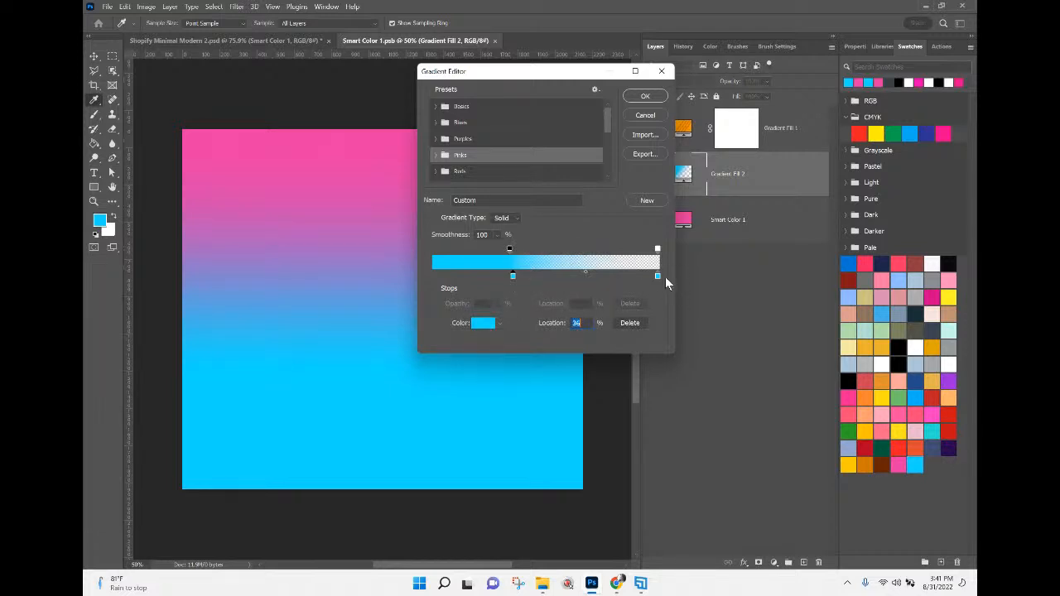
drag(658, 248, 580, 251)
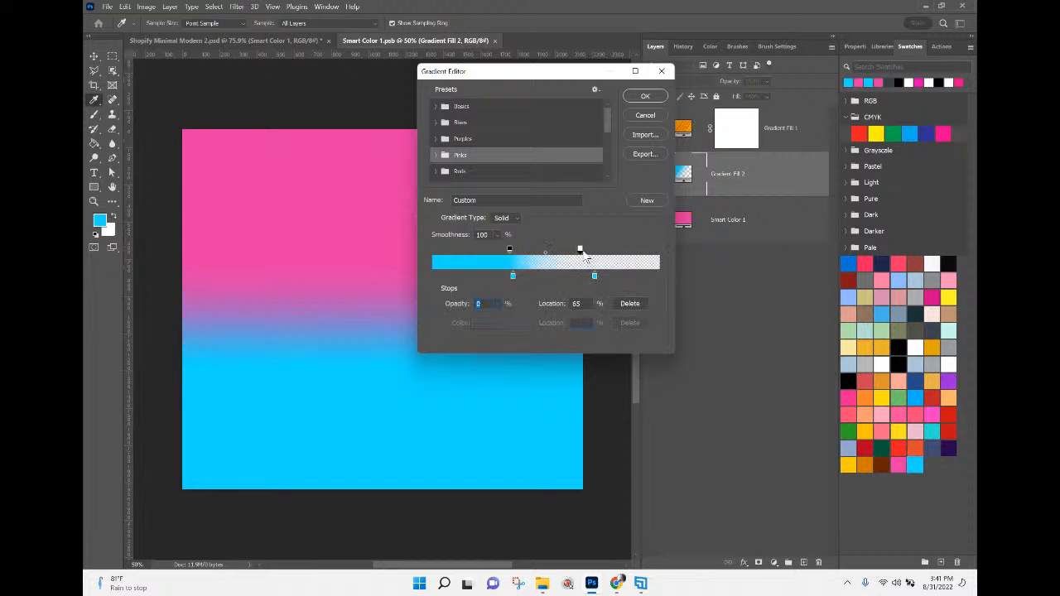
click(650, 96)
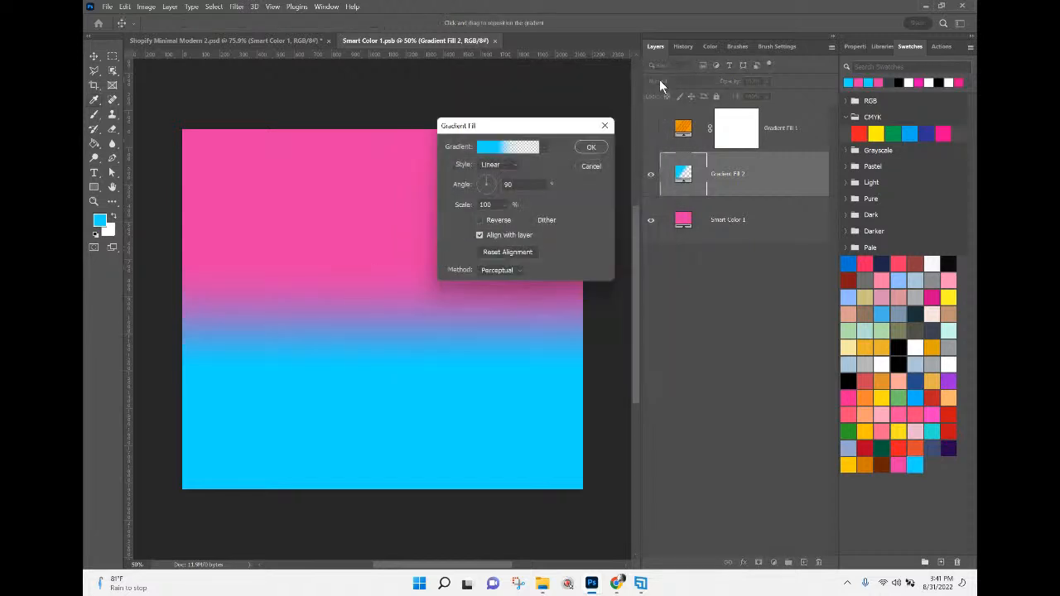
click(592, 149)
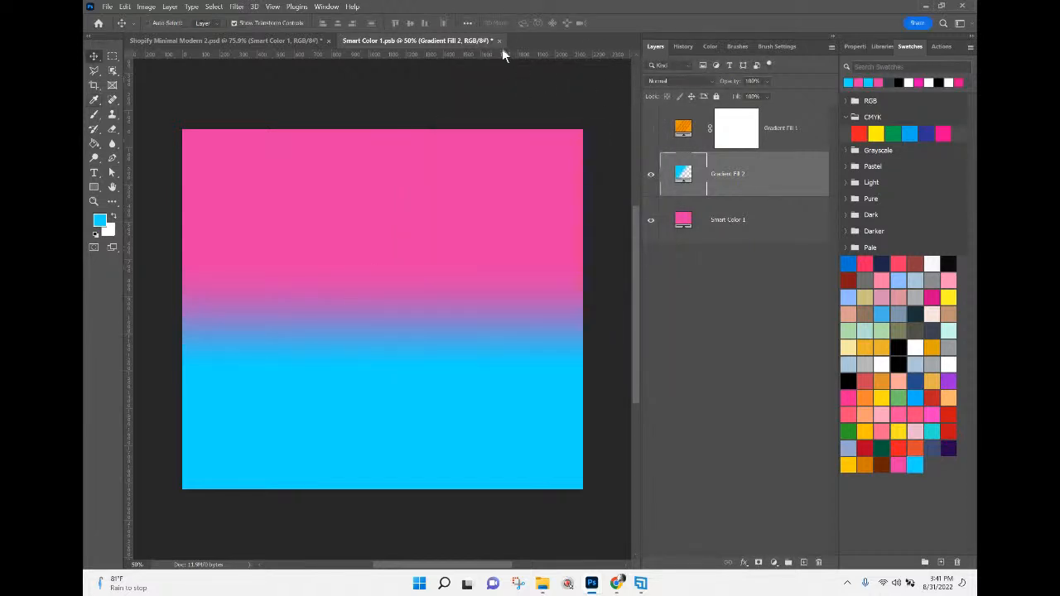
click(500, 40)
click(527, 228)
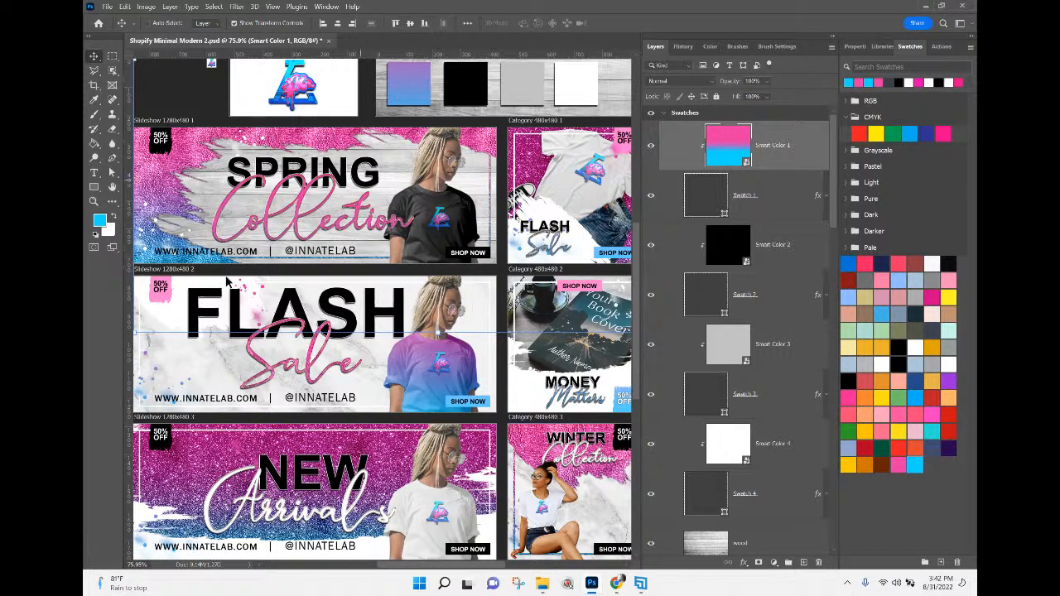
Open the recent B001-Sublimation-white-Shirt-Shoes-Jeans-Mock-up 122 Full Version.psd file and select its hidden All-Over-Team football artwork layer.
drag(473, 315, 379, 257)
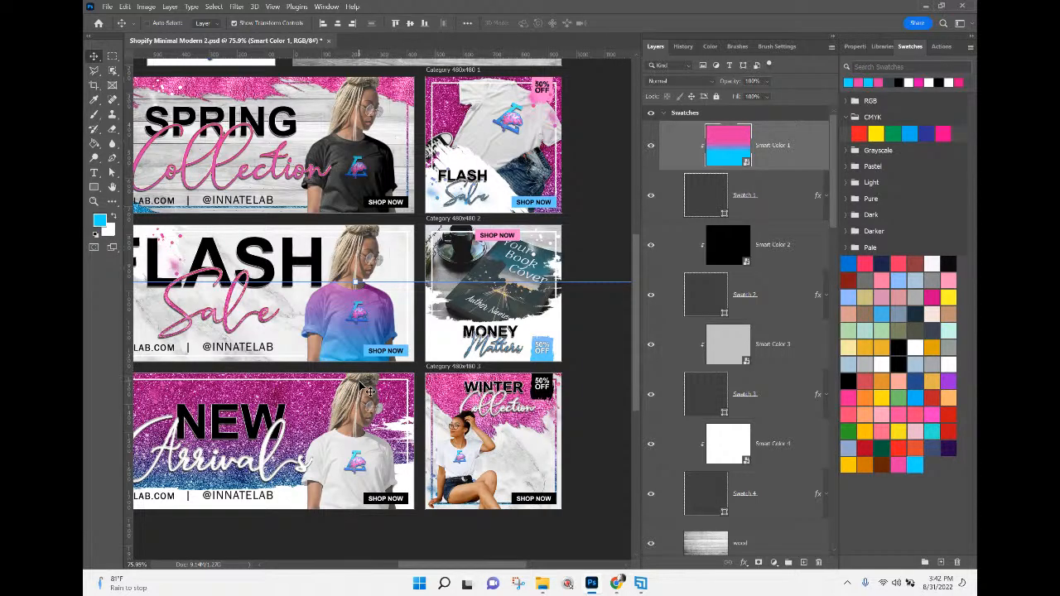
drag(305, 341, 376, 394)
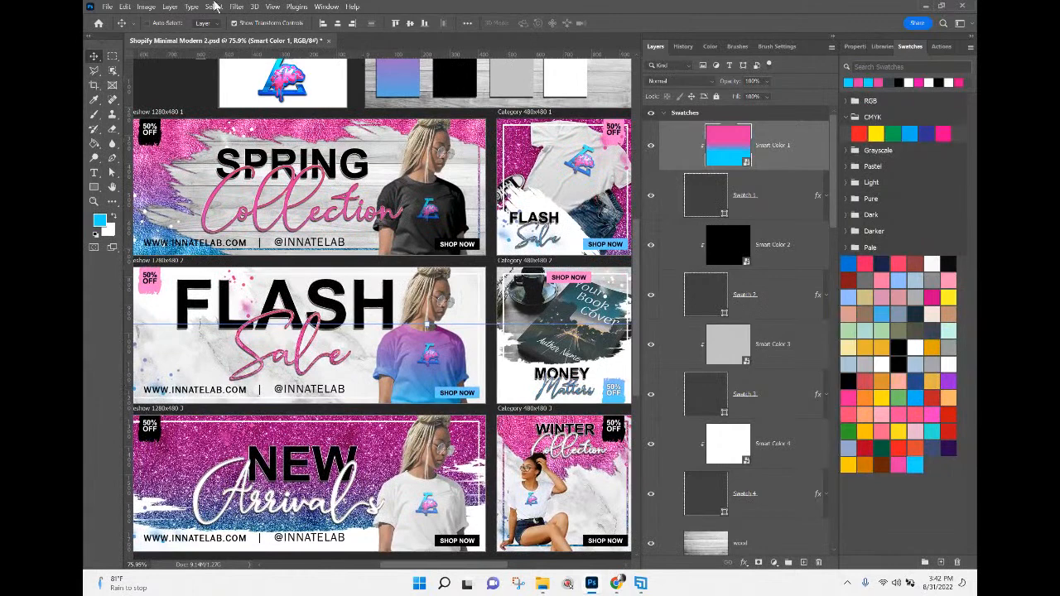
click(538, 585)
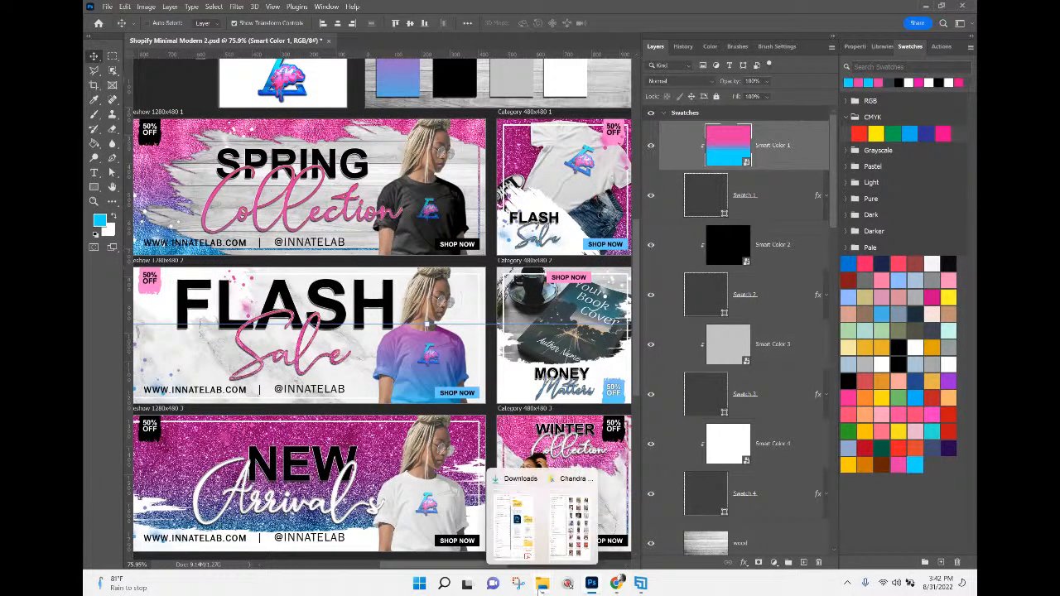
click(107, 7)
mouse_move(131, 71)
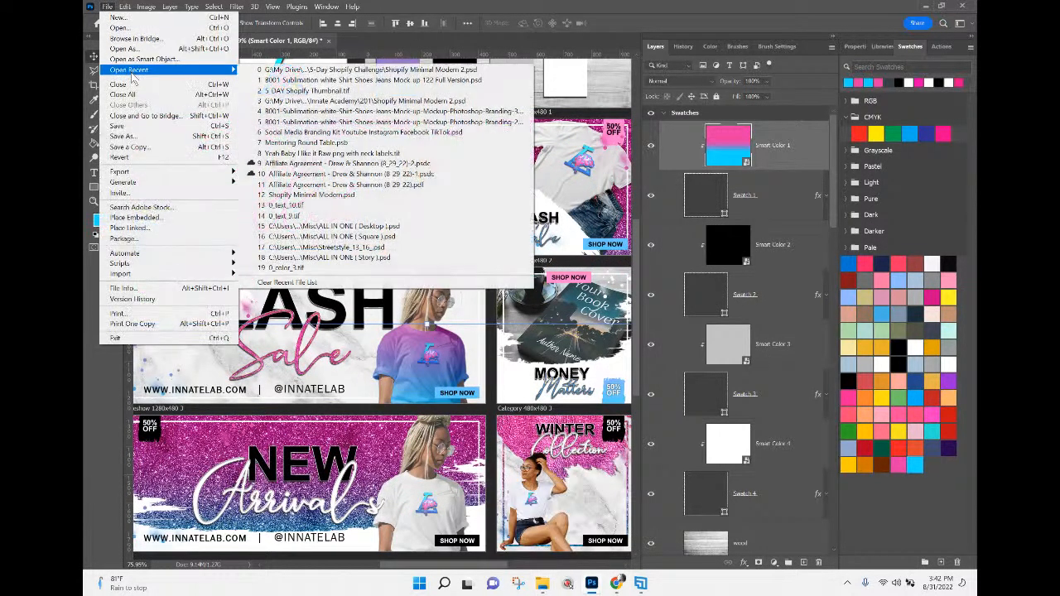
click(279, 81)
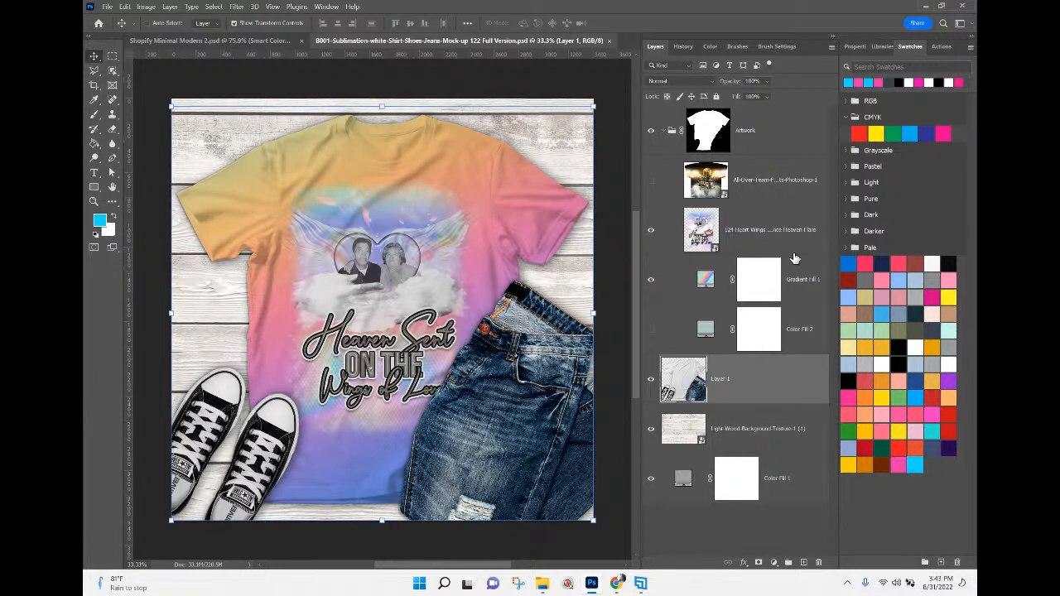
click(749, 187)
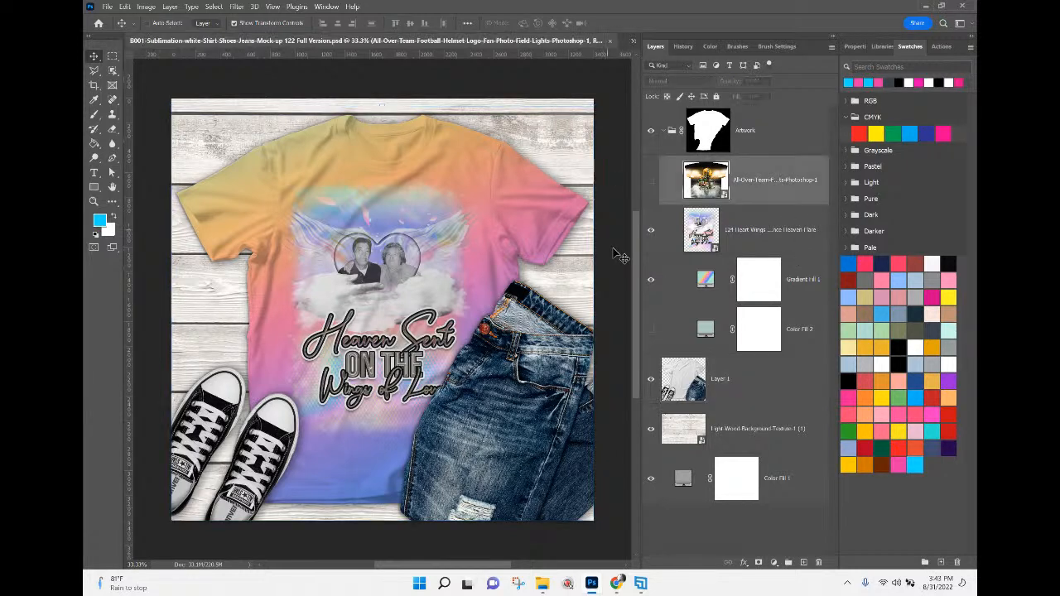
Hide the 124 Heart Wings artwork and the Gradient Fill 1 layer to leave the mock-up shirt blank.
click(651, 229)
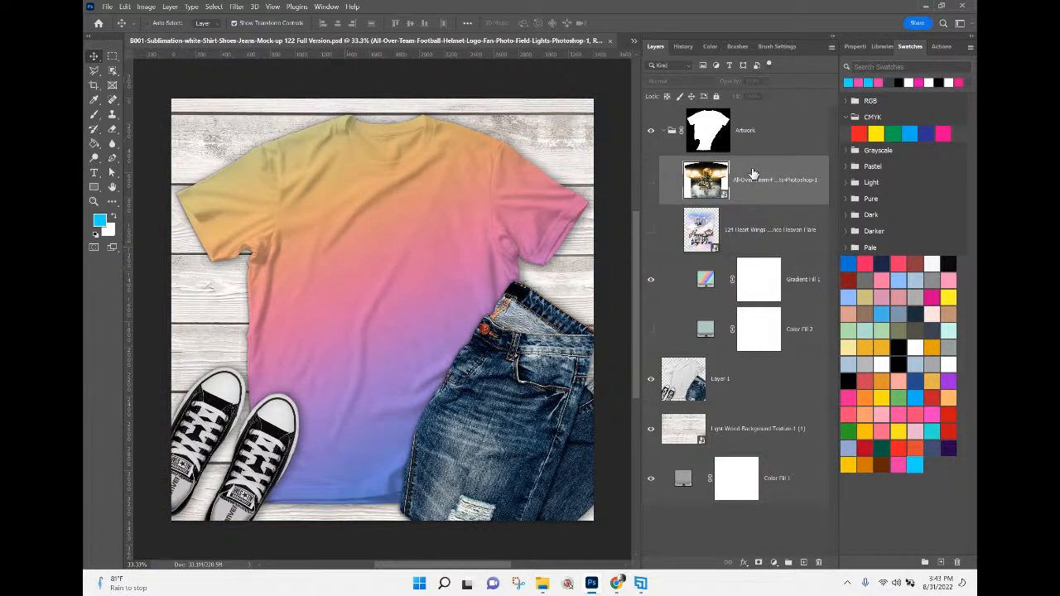
click(762, 239)
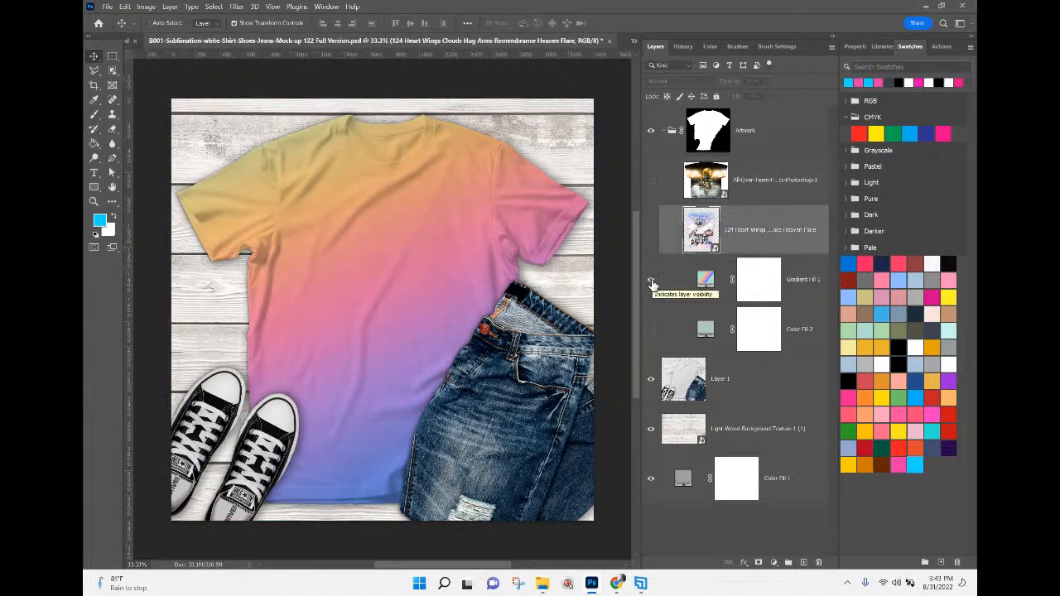
click(651, 280)
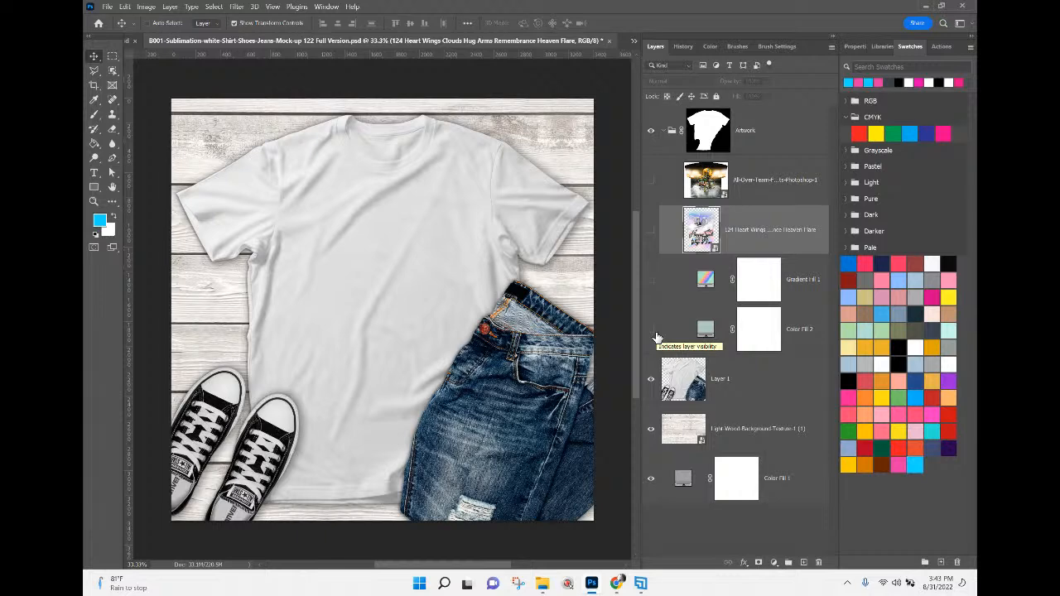
click(107, 6)
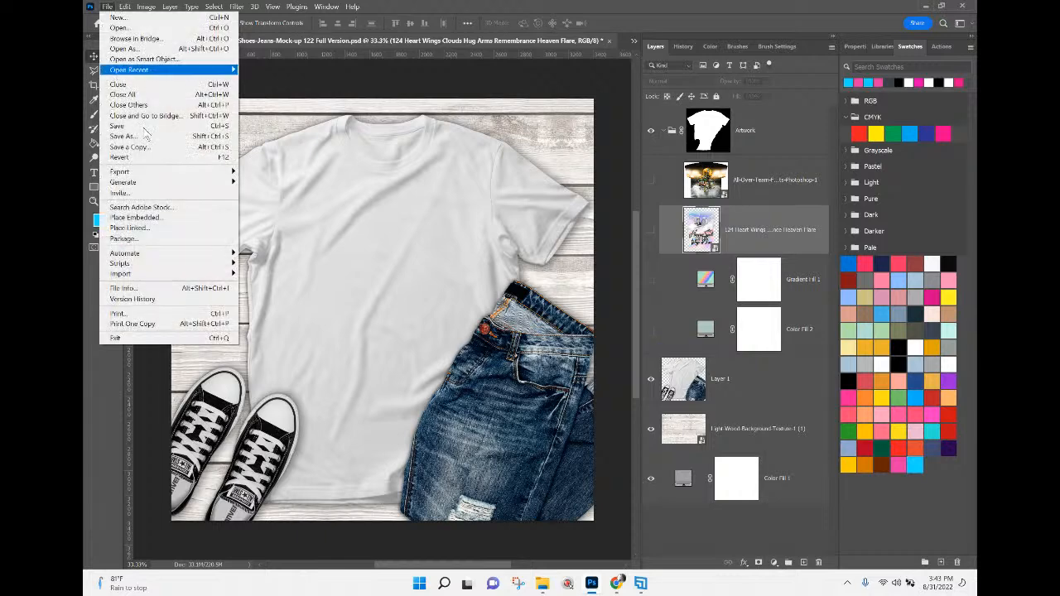
click(148, 217)
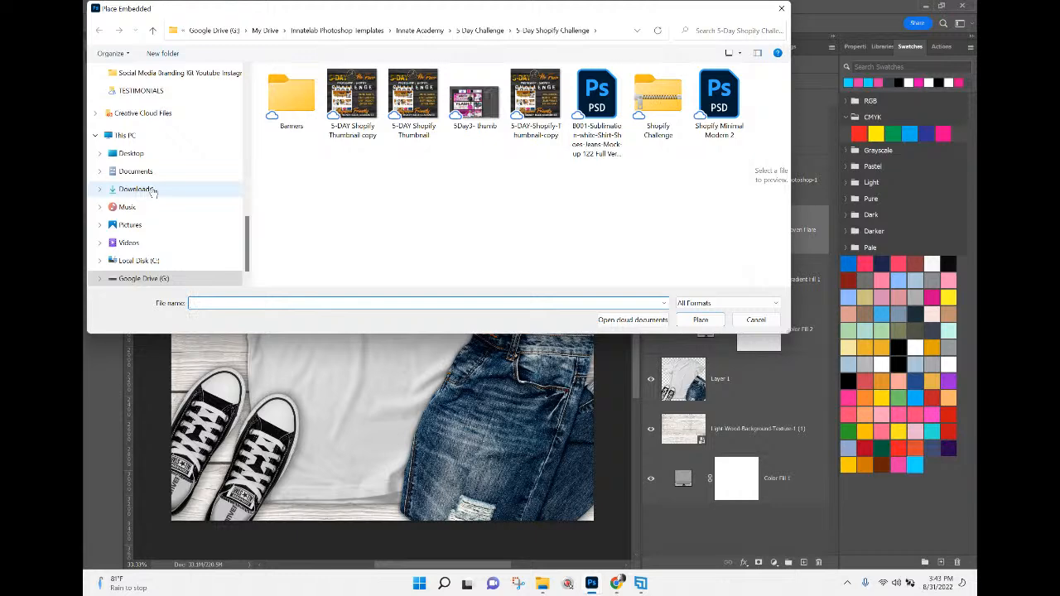
click(756, 320)
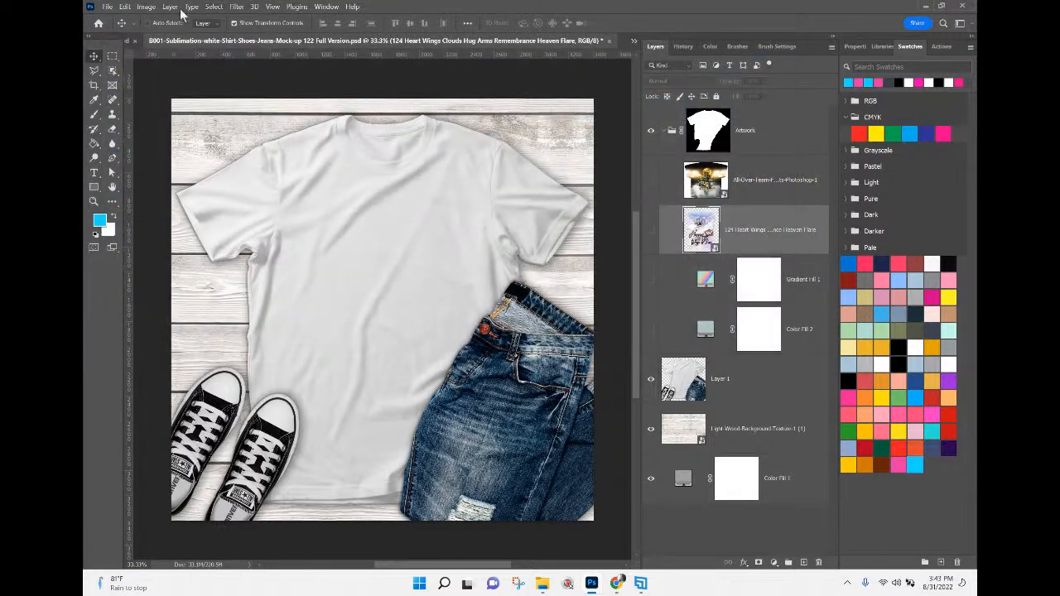
Copy the Innate Lab Monogram Logo Brain Flask layer from the banner's LOGO smart object onto the mock-up shirt's chest, above the Heart Wings layer.
click(128, 43)
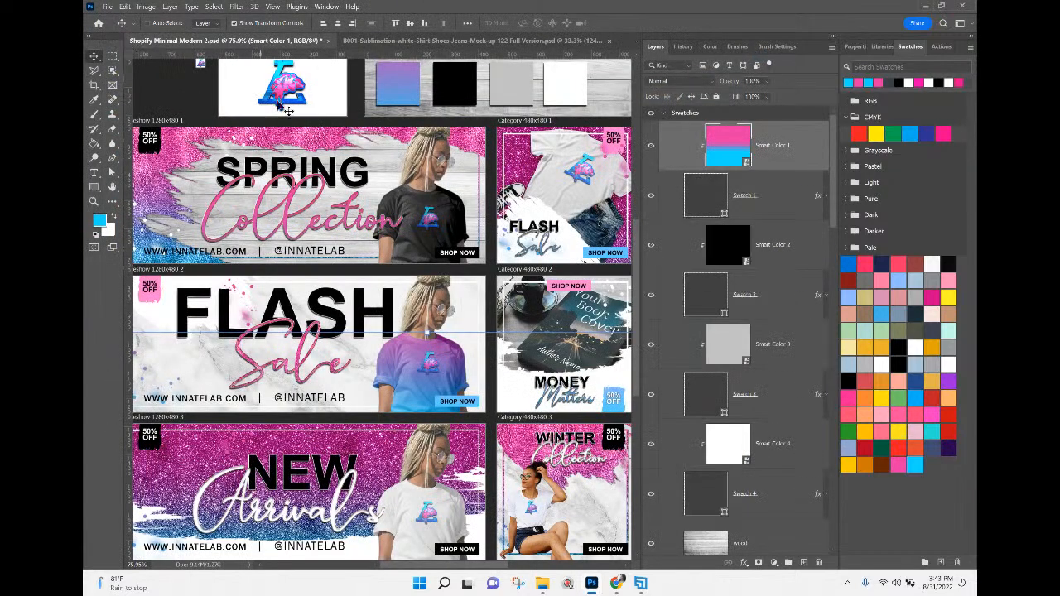
right_click(276, 106)
click(319, 107)
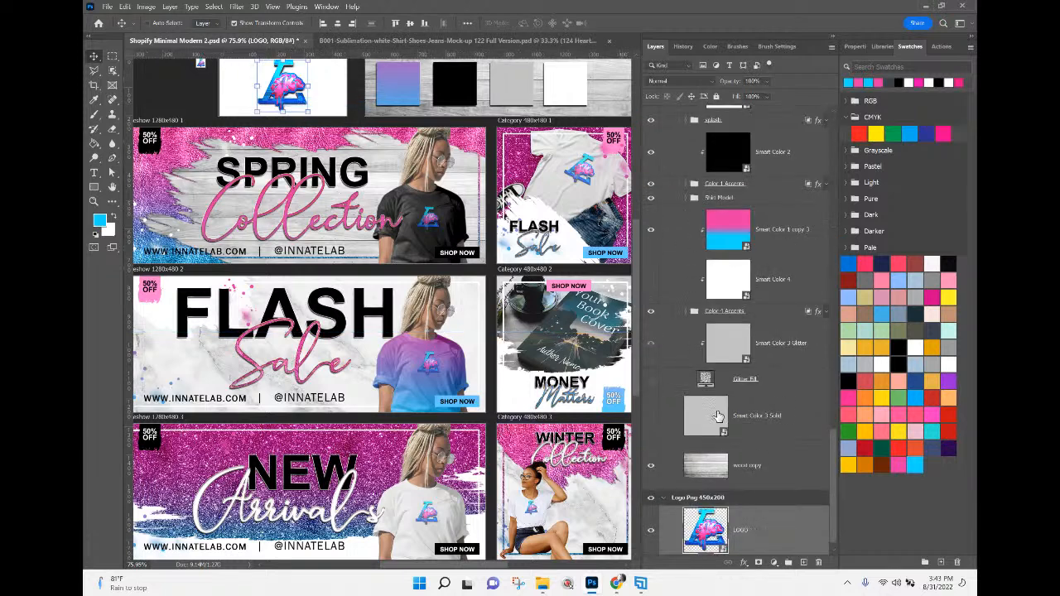
double_click(718, 540)
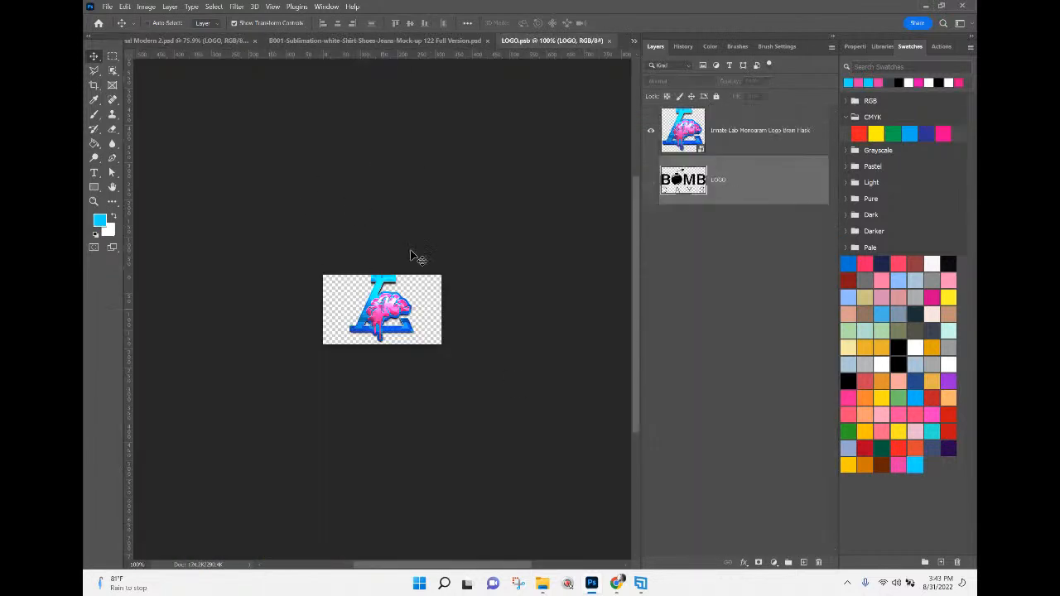
click(681, 129)
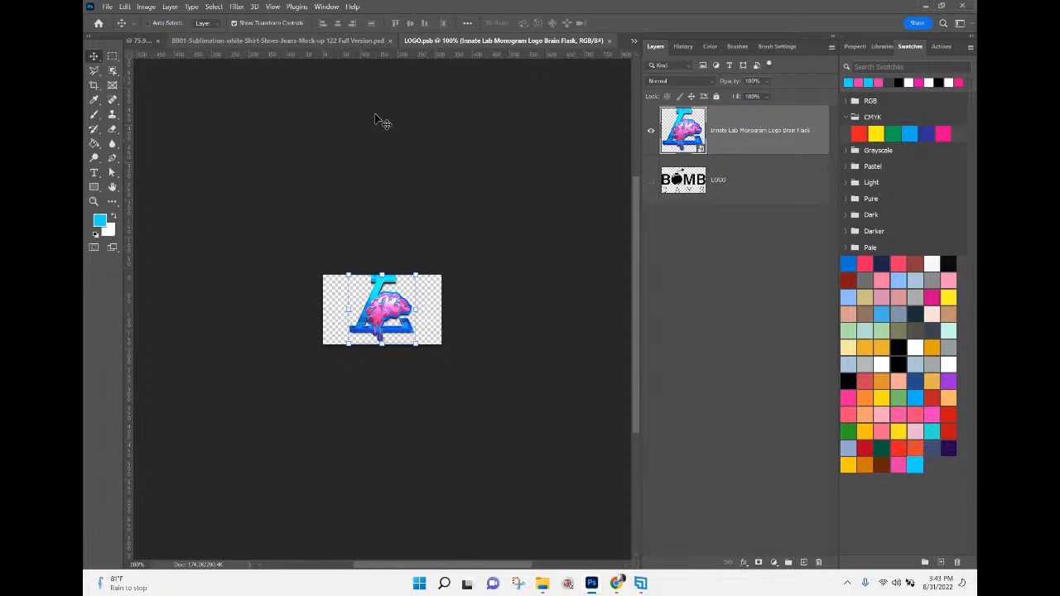
drag(391, 322, 389, 369)
drag(399, 287, 396, 266)
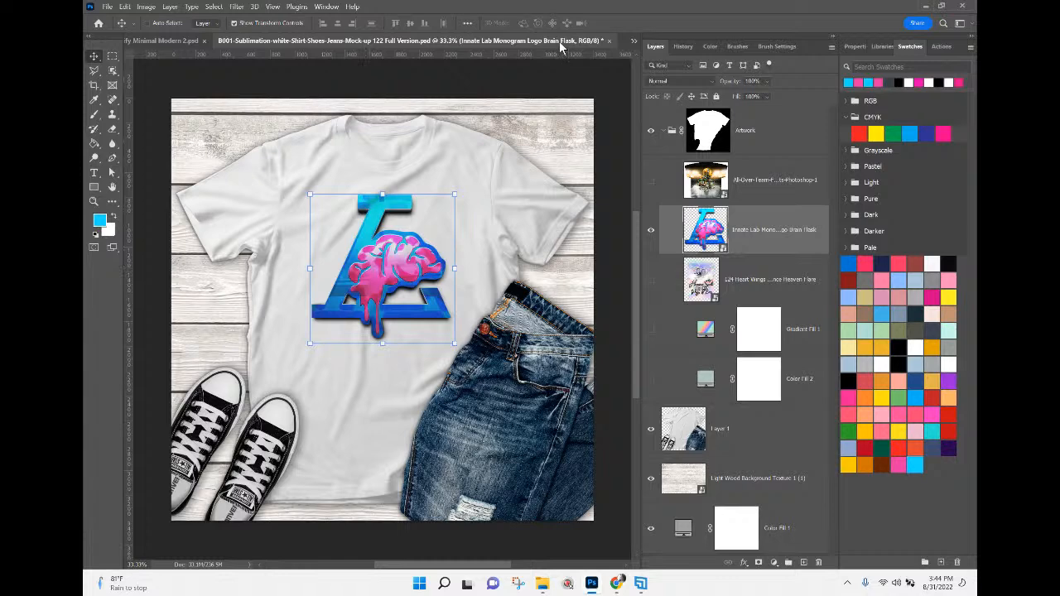
Return to the LOGO.psb document and close it.
click(633, 41)
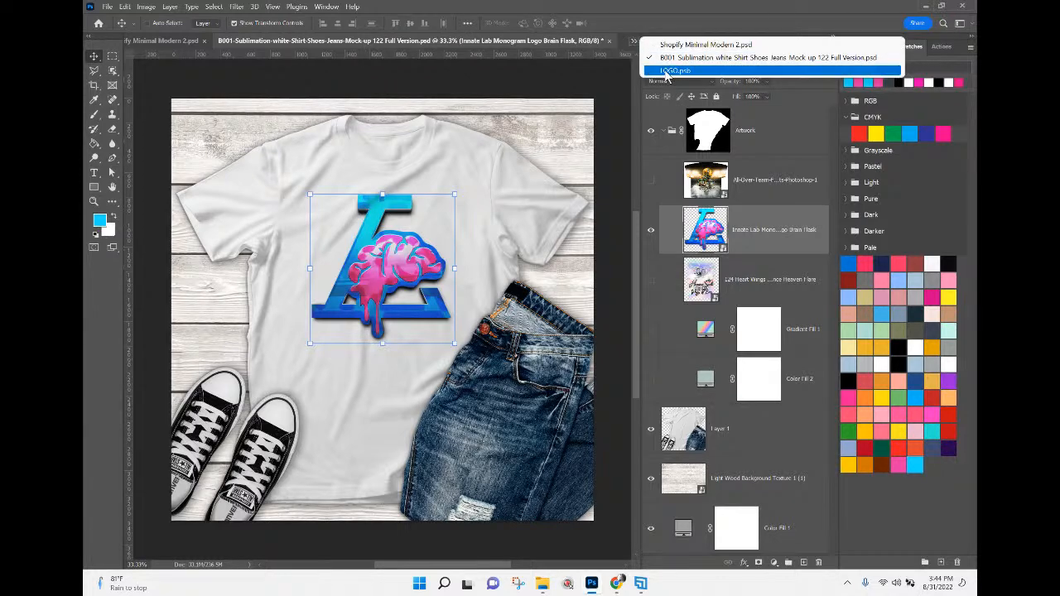
click(667, 74)
click(609, 40)
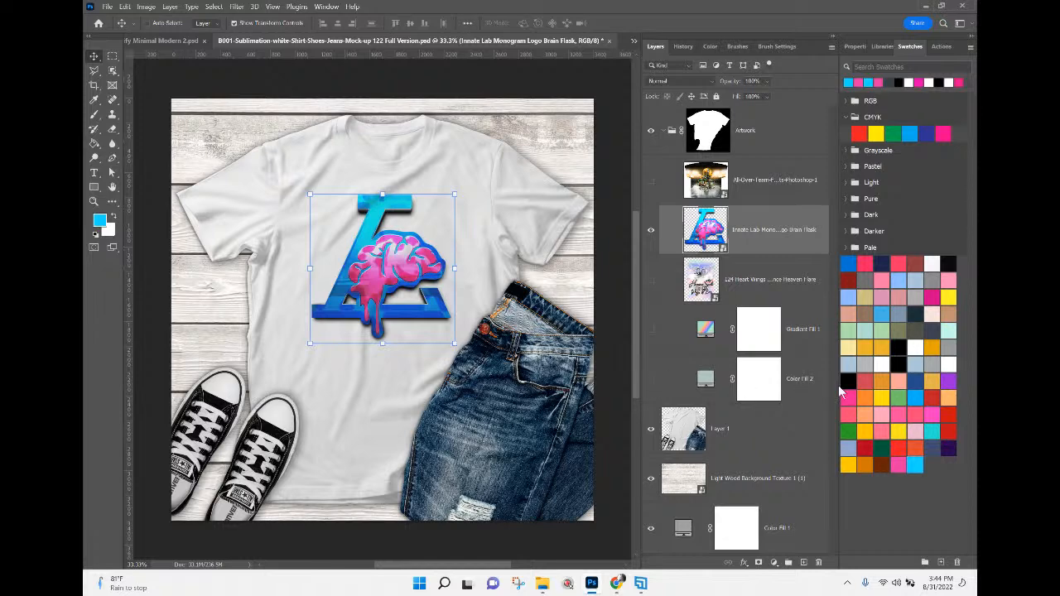
Show the Color Fill 2 layer and recolour the shirt with the recently used pink swatch.
click(792, 383)
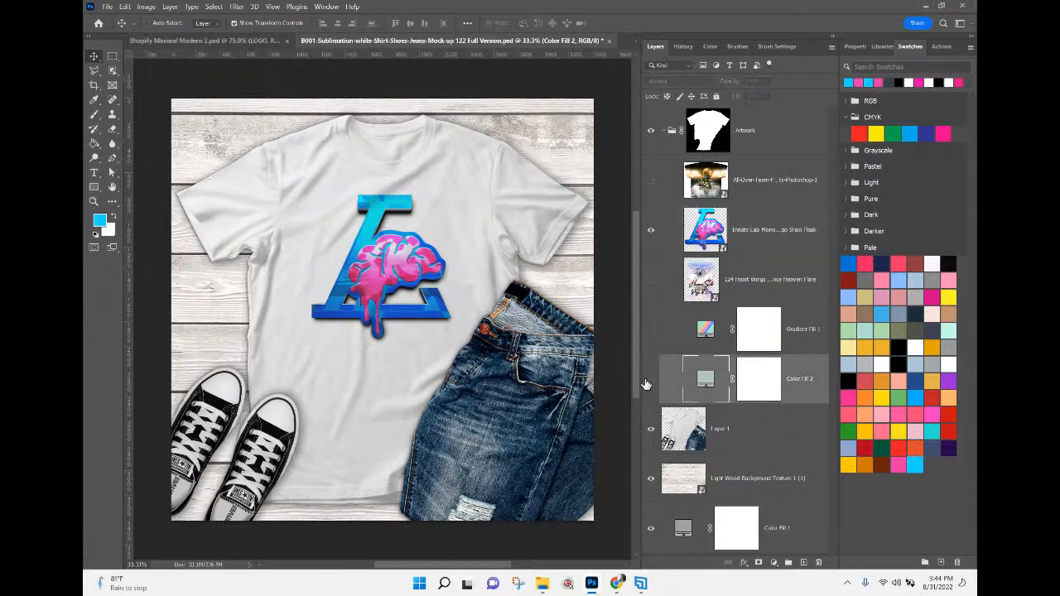
click(650, 380)
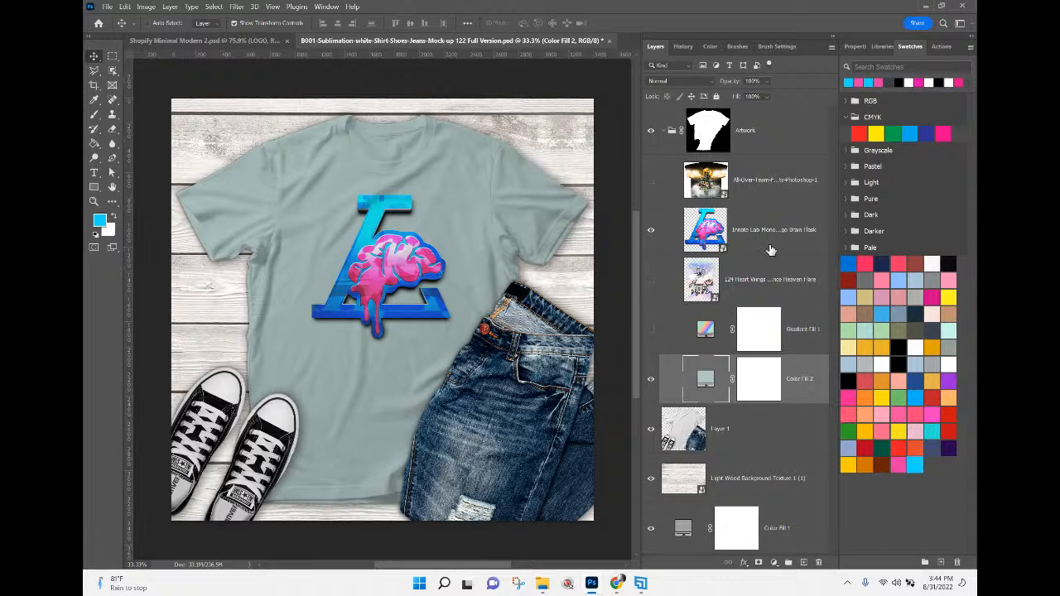
click(856, 83)
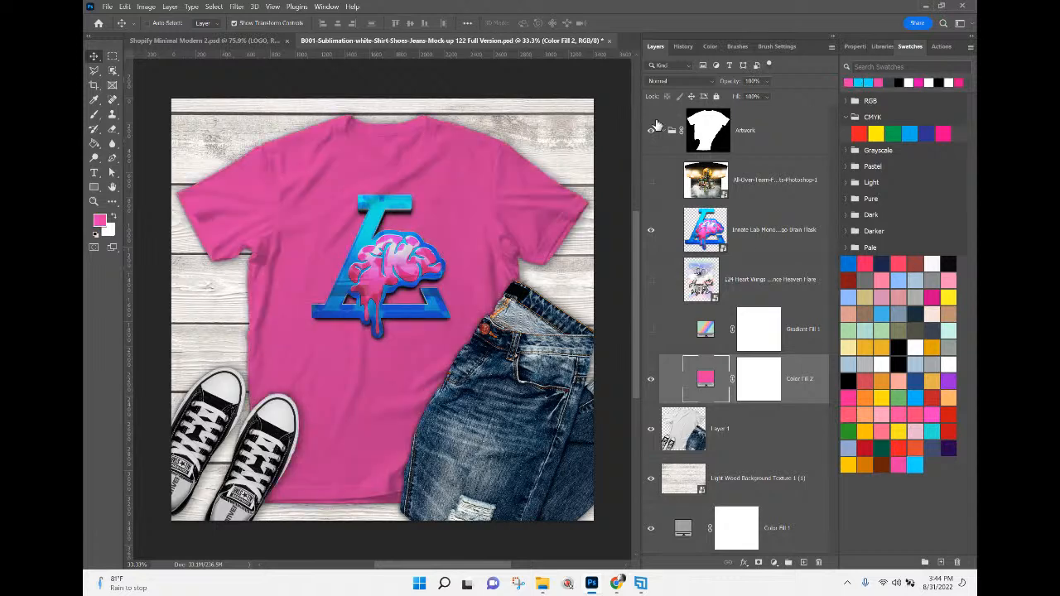
Begin saving a PNG copy of the pink shirt mock-up, creating and opening a Mockups folder inside 5-Day Shopify Challenge.
click(109, 7)
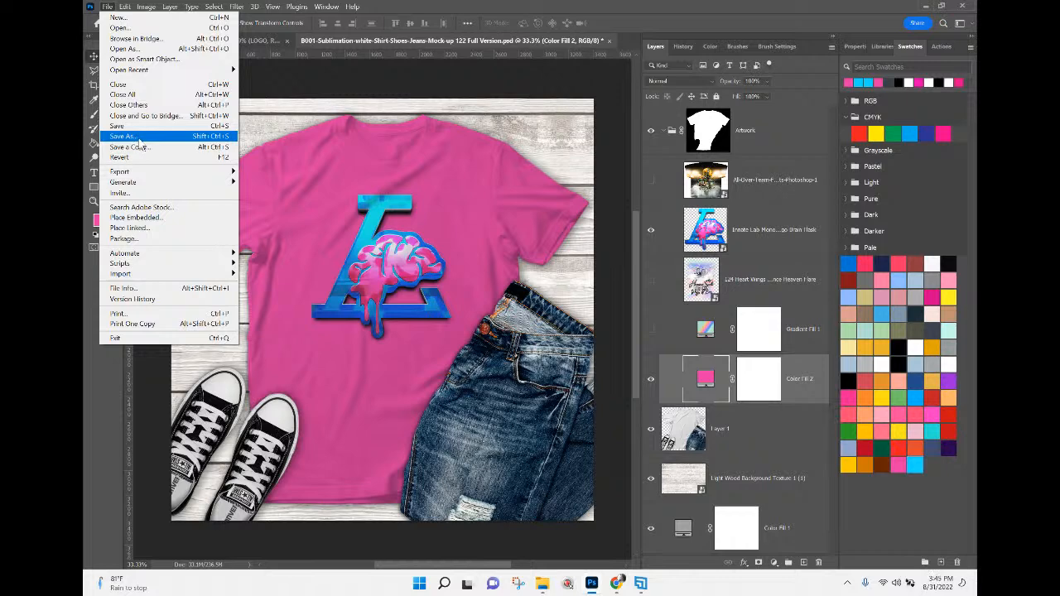
click(133, 147)
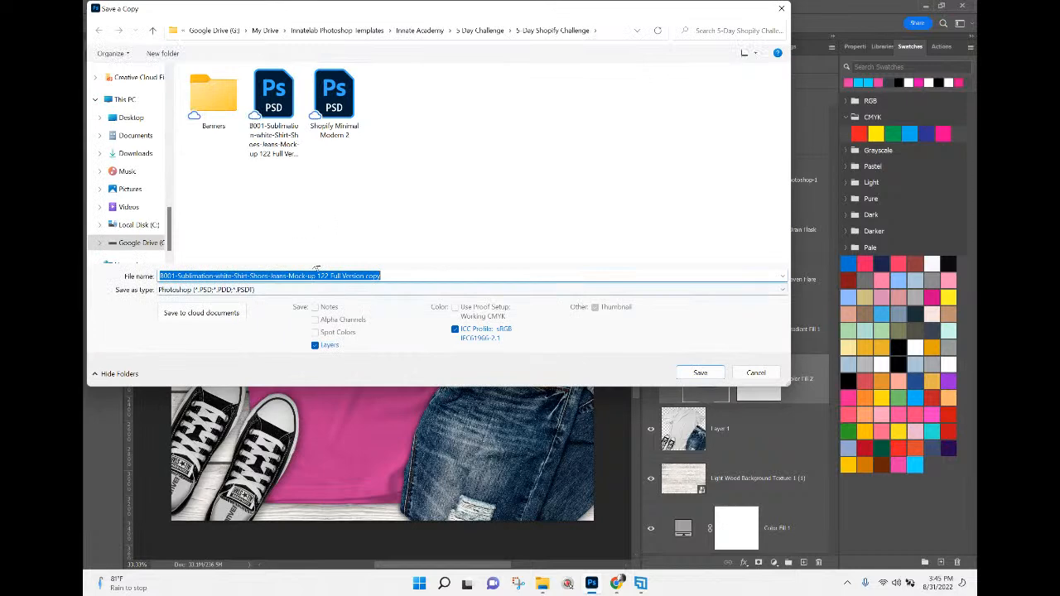
click(303, 290)
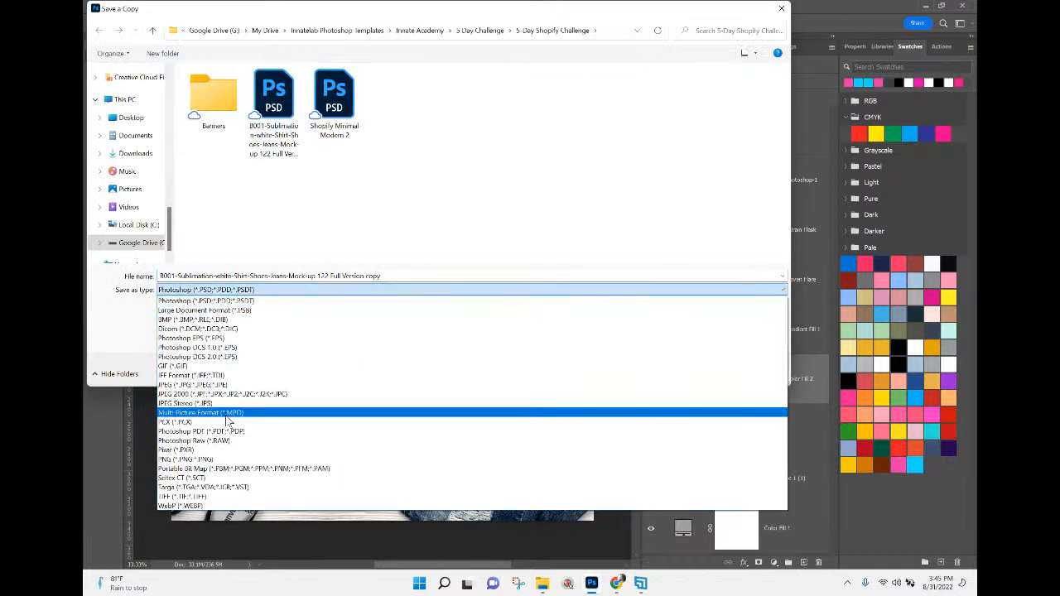
click(203, 459)
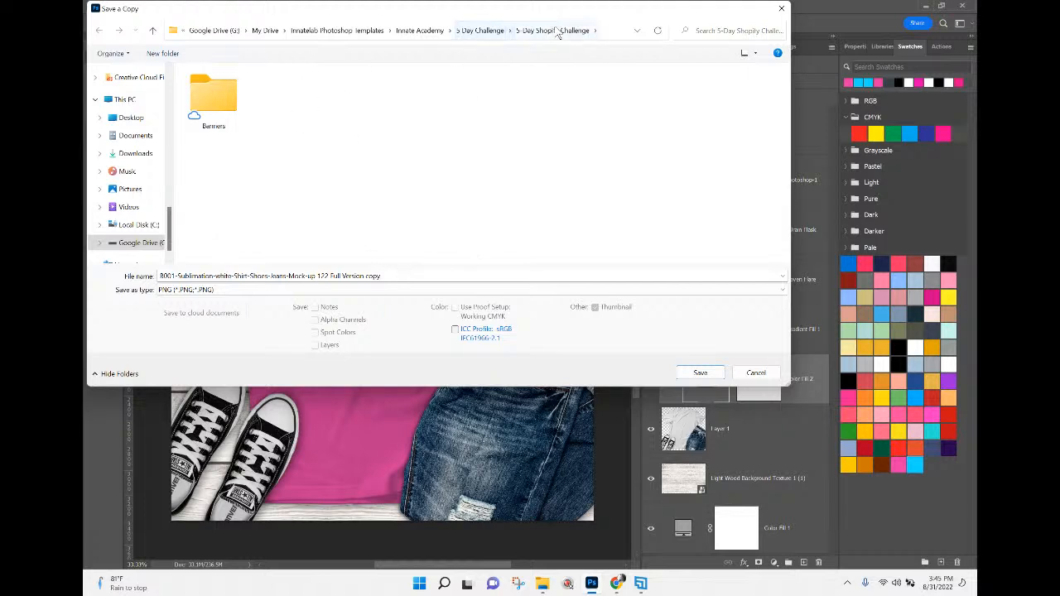
right_click(285, 97)
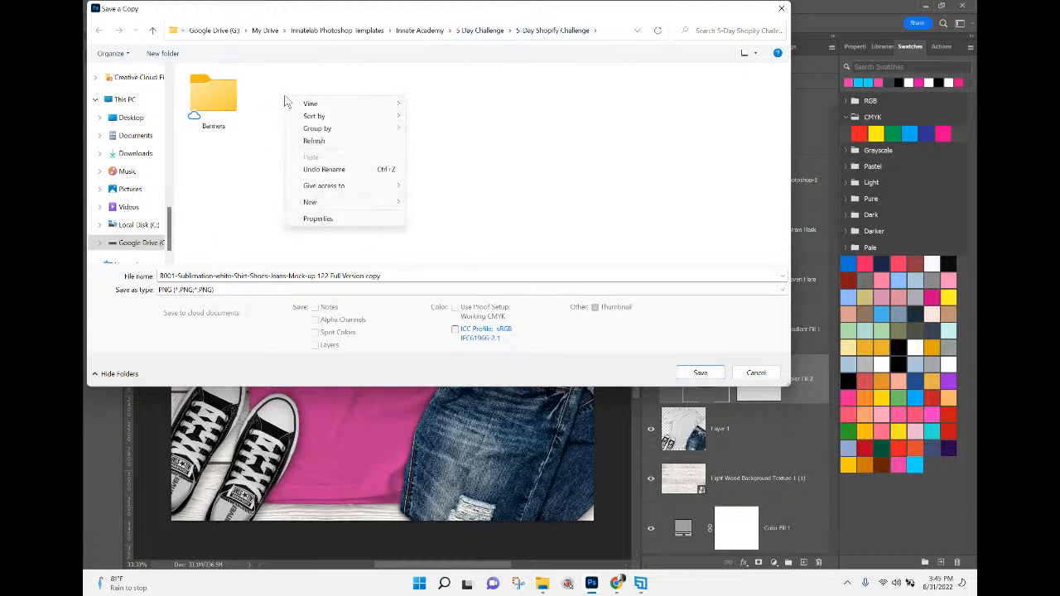
mouse_move(322, 206)
click(447, 207)
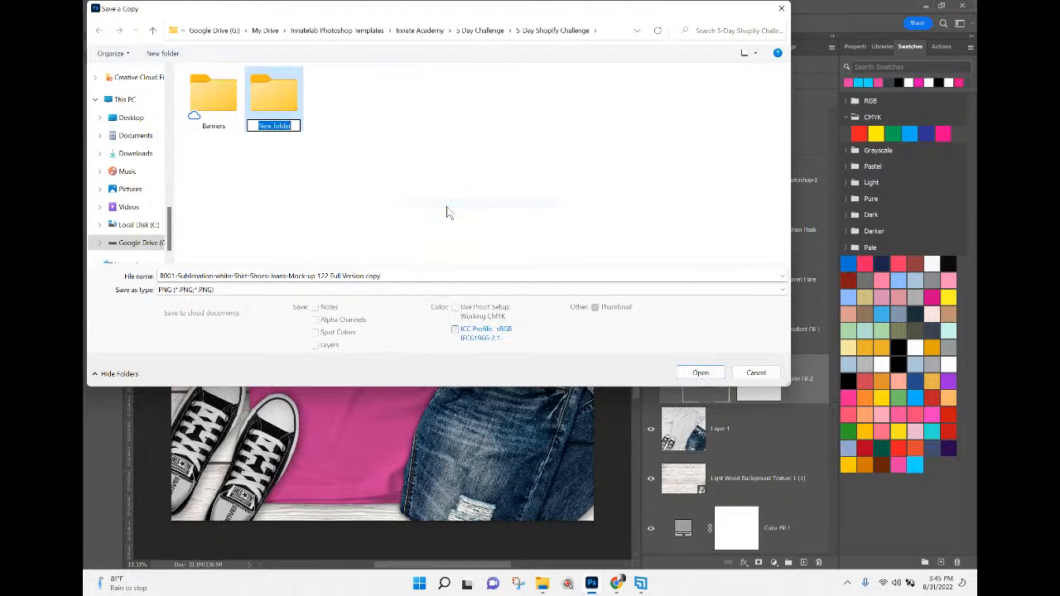
text(Mockups)
key(Return)
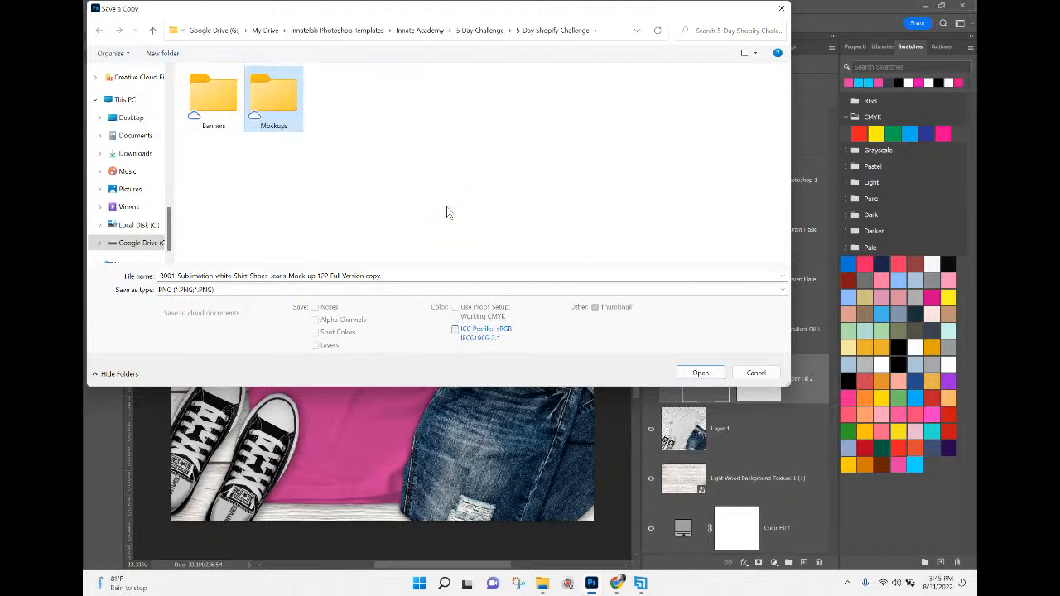
key(Return)
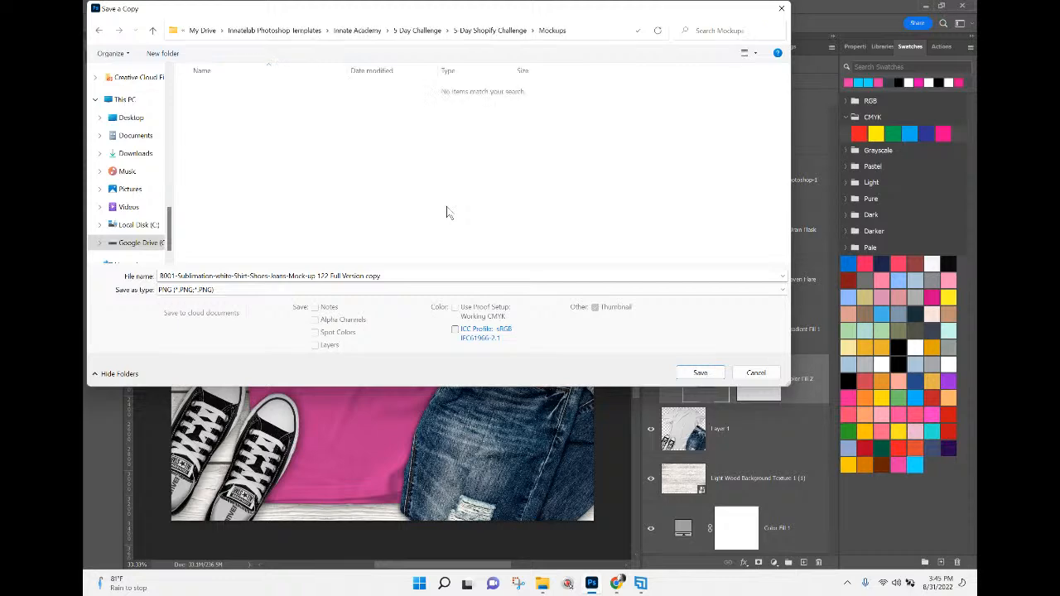
Name the PNG copy Logo Shirt Magenta and save it with the large file size option.
click(393, 275)
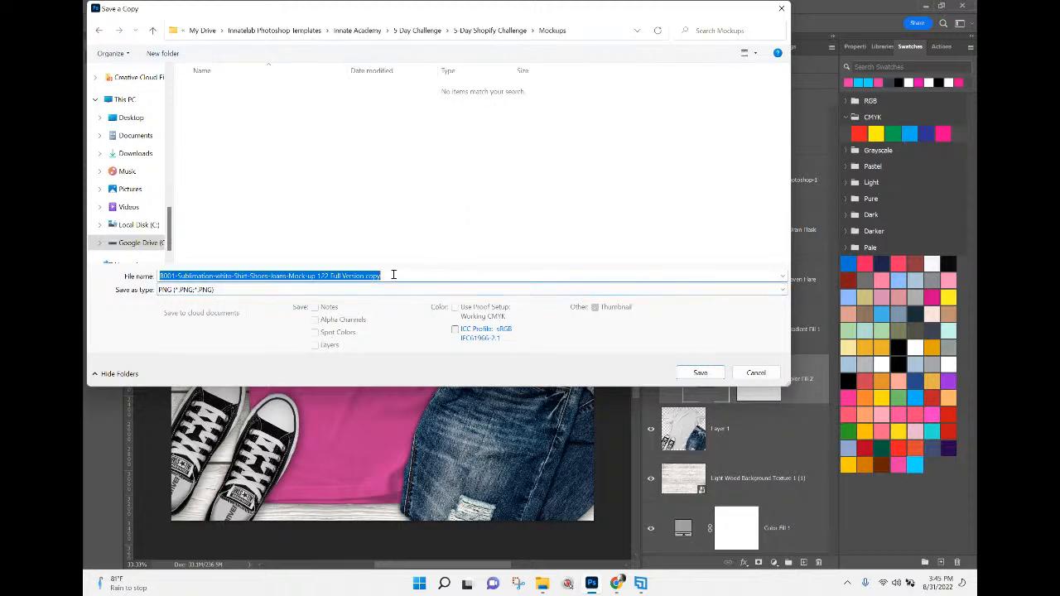
drag(430, 13, 540, 51)
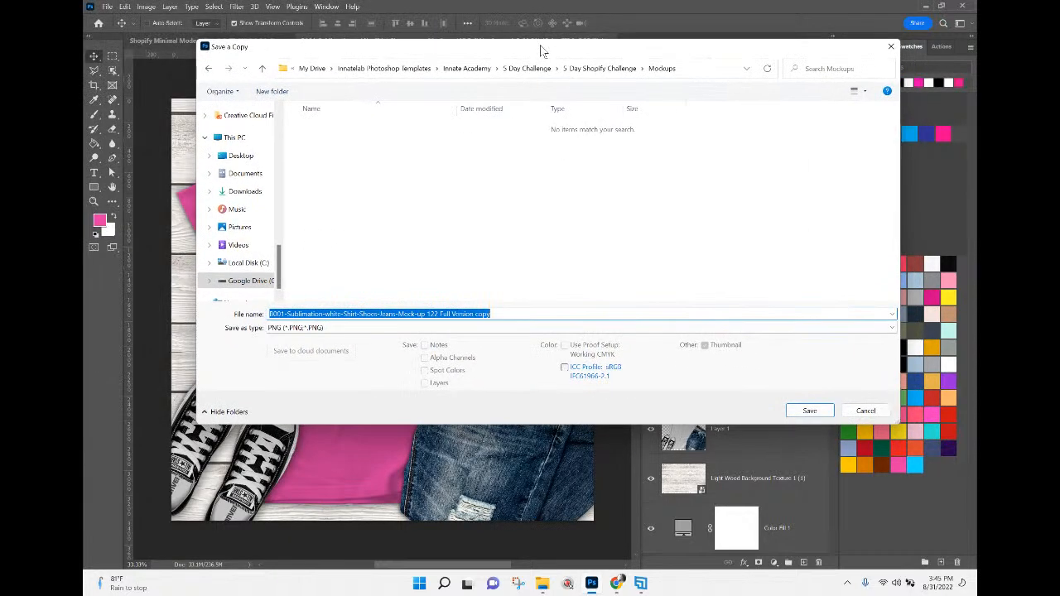
text(Logo Shirt Mag)
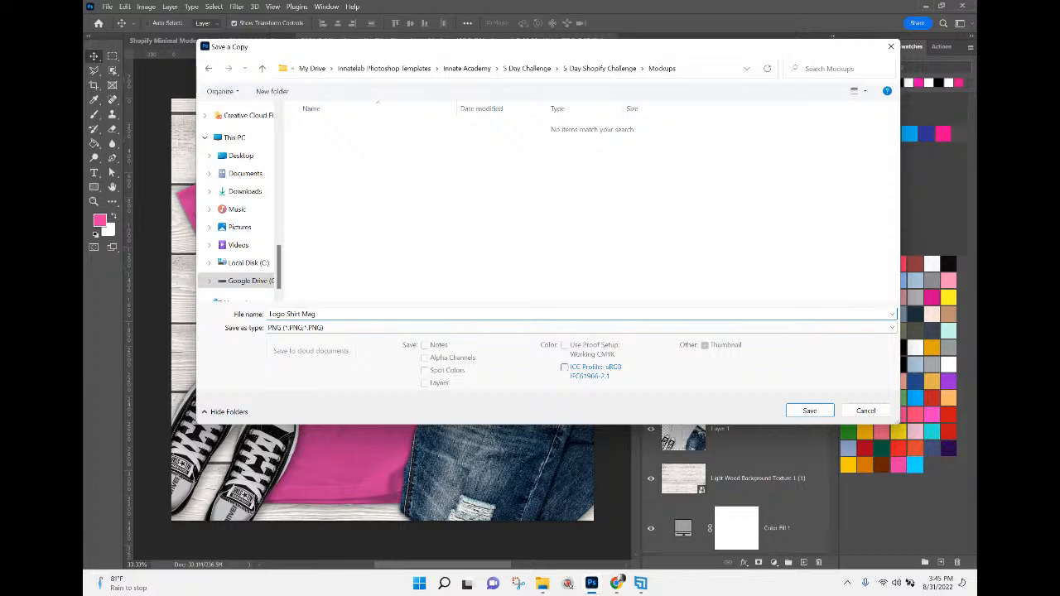
text(enta)
key(Return)
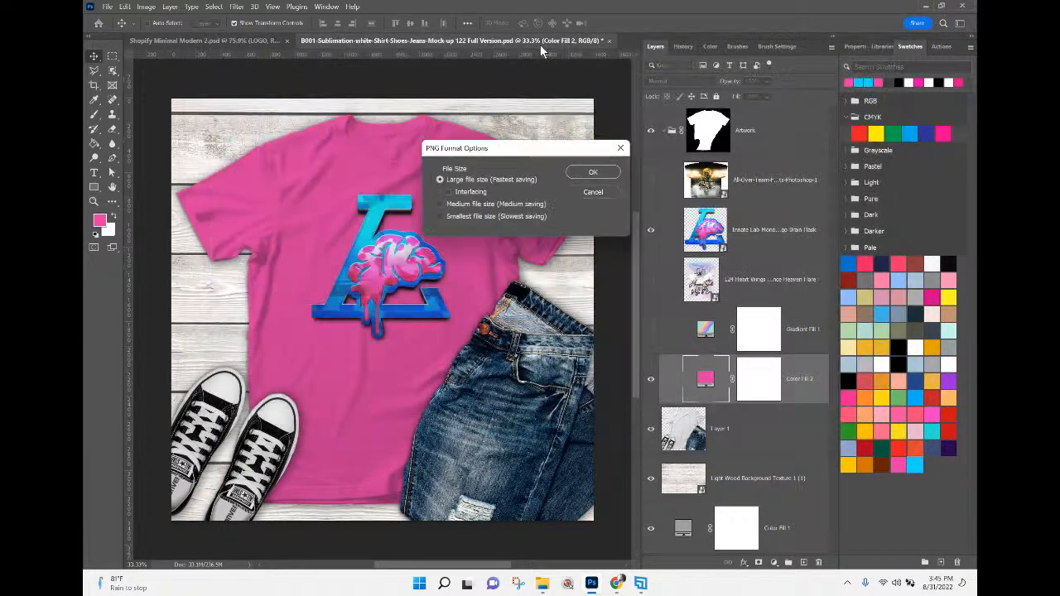
click(589, 172)
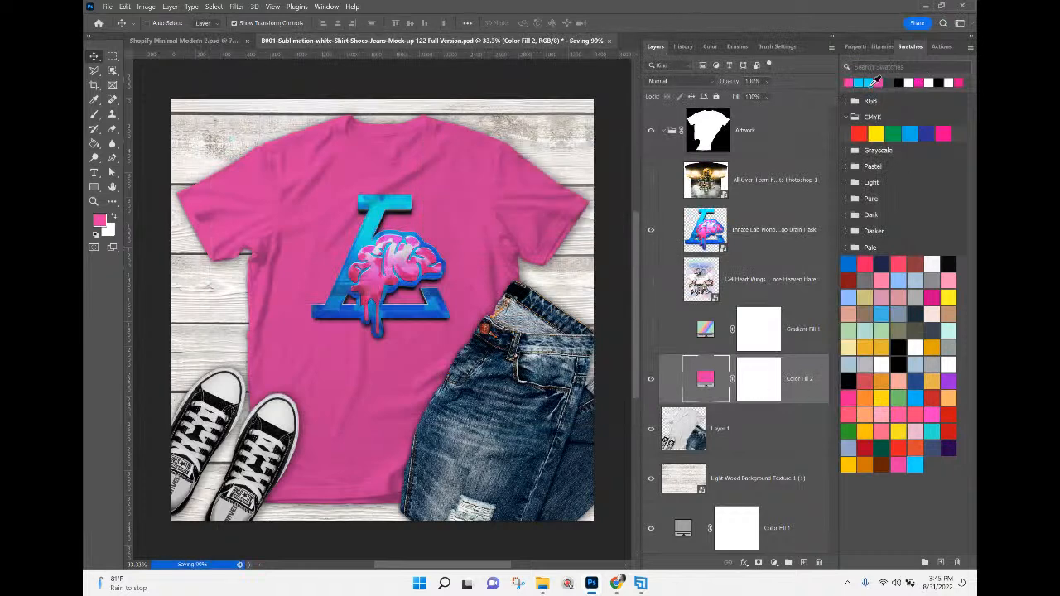
Duplicate the pink Color Fill 2 layer and change the duplicate to the recently used bright blue swatch.
right_click(800, 383)
click(832, 132)
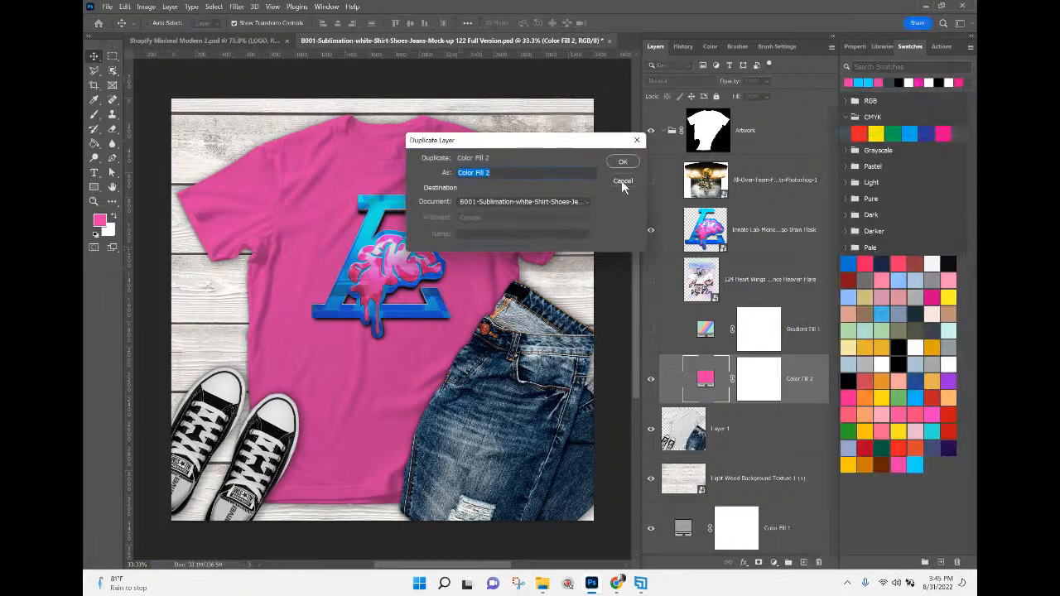
click(623, 163)
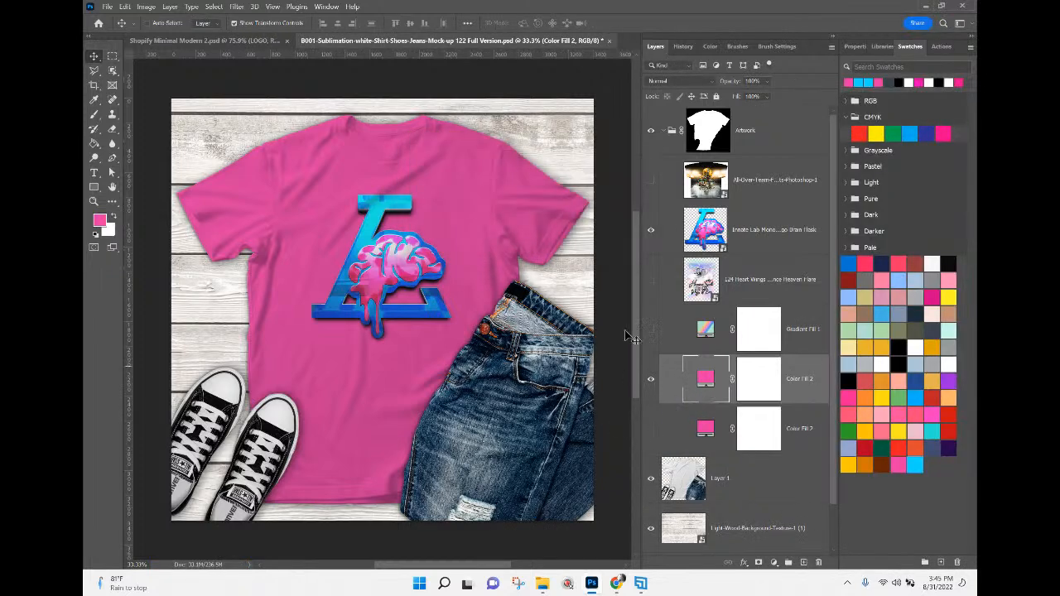
click(862, 82)
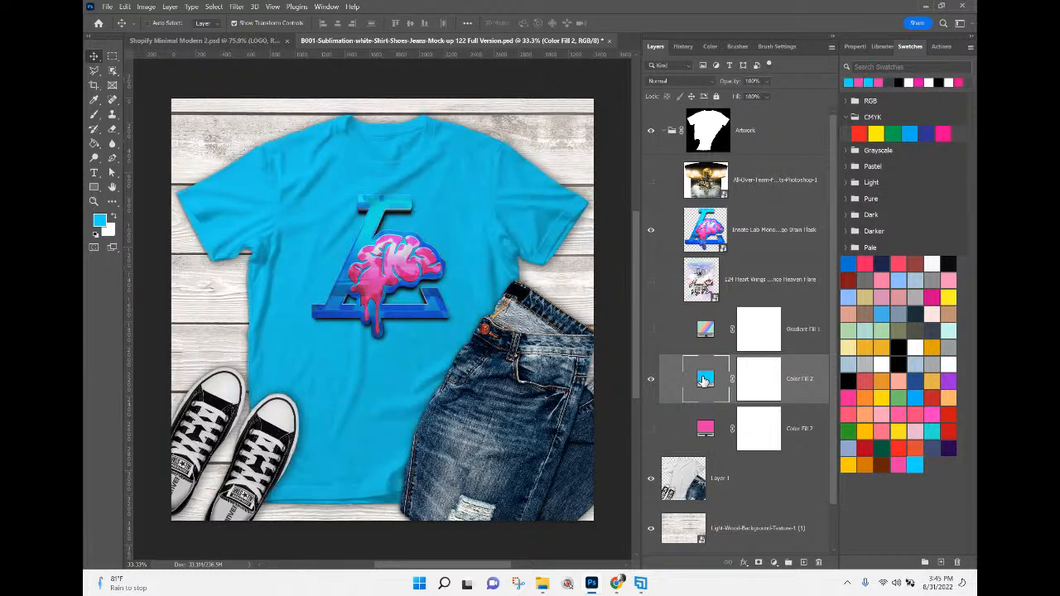
Begin saving a copy of the blue shirt mock-up in PNG format inside the Mockups folder.
click(108, 7)
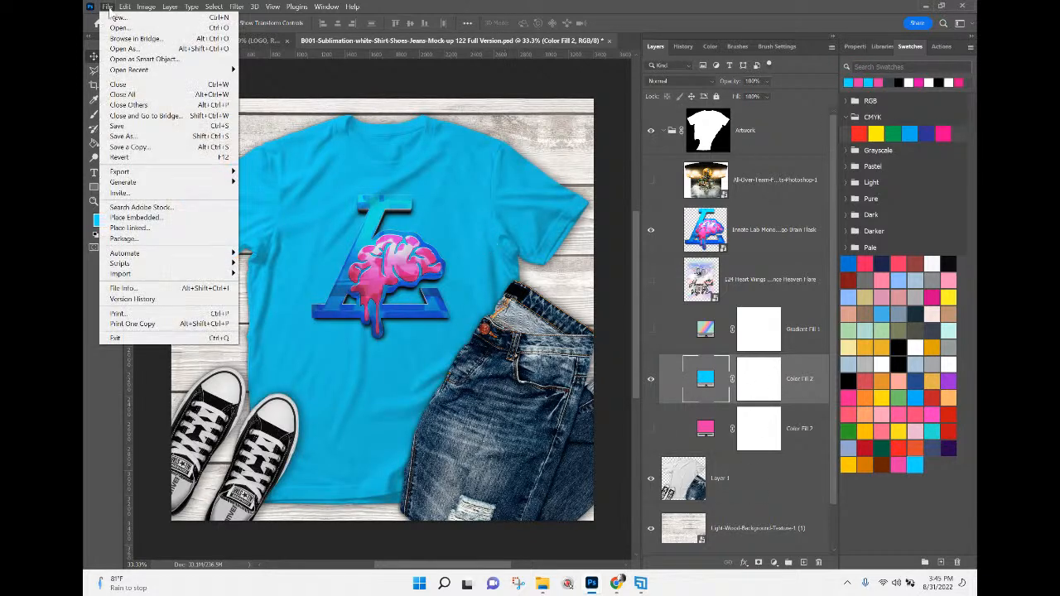
click(142, 149)
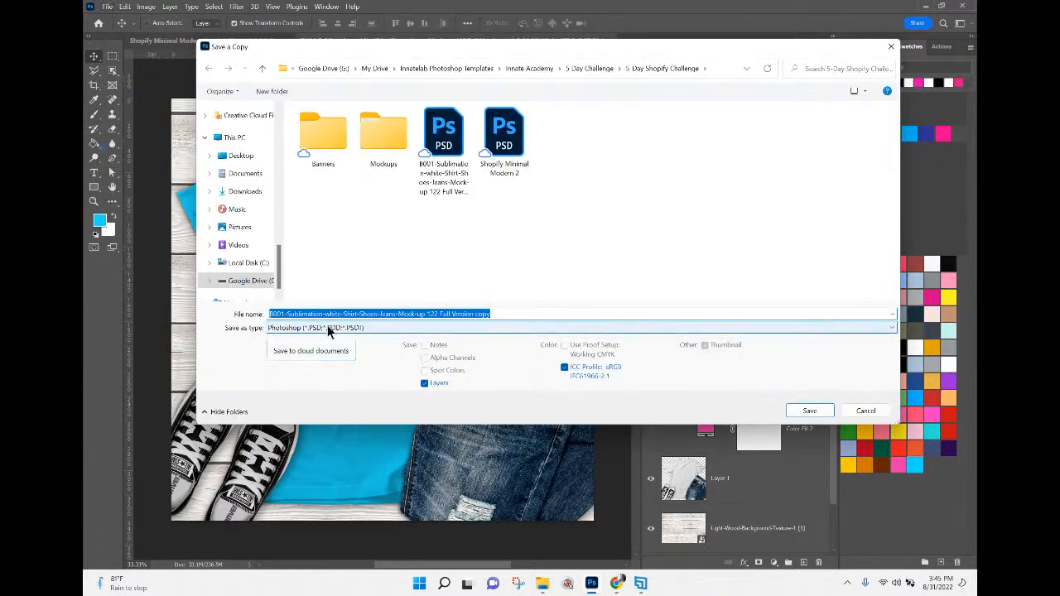
click(329, 328)
click(299, 496)
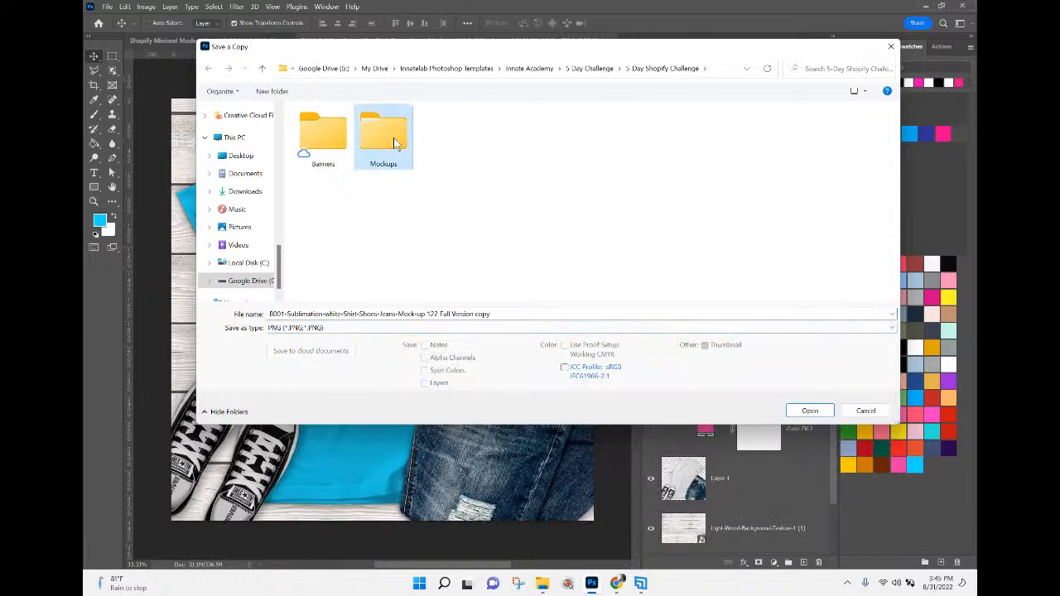
double_click(394, 137)
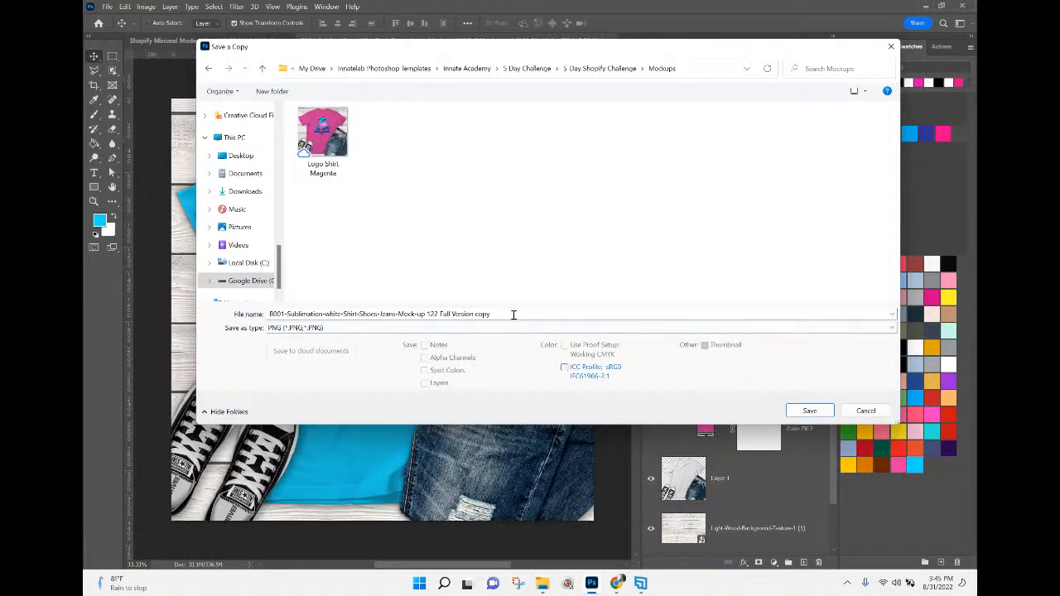
Name the PNG copy Logo Shirt Cyan and save it with the large file size option.
click(337, 151)
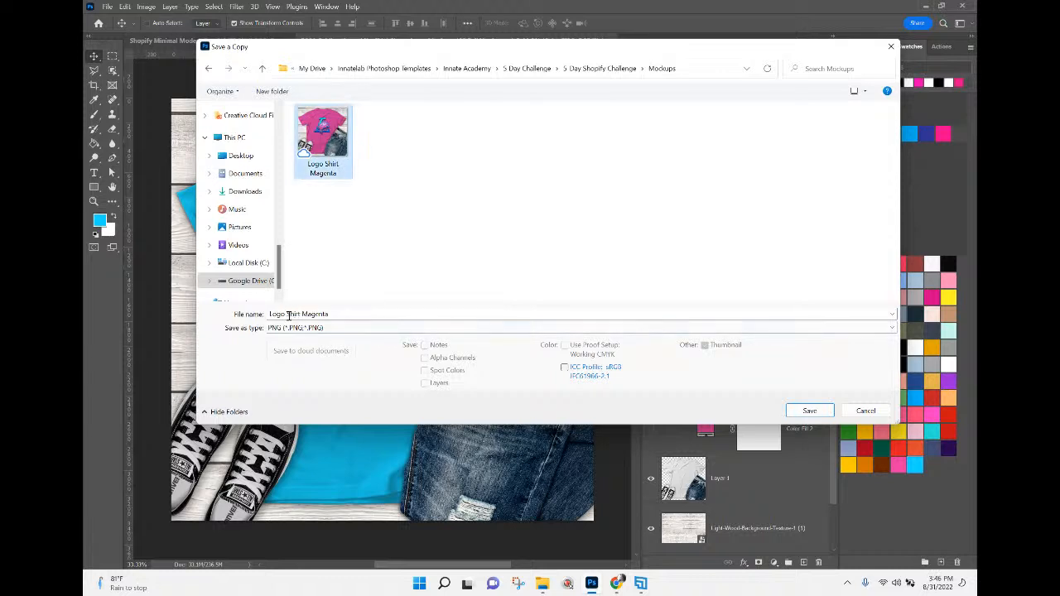
double_click(316, 316)
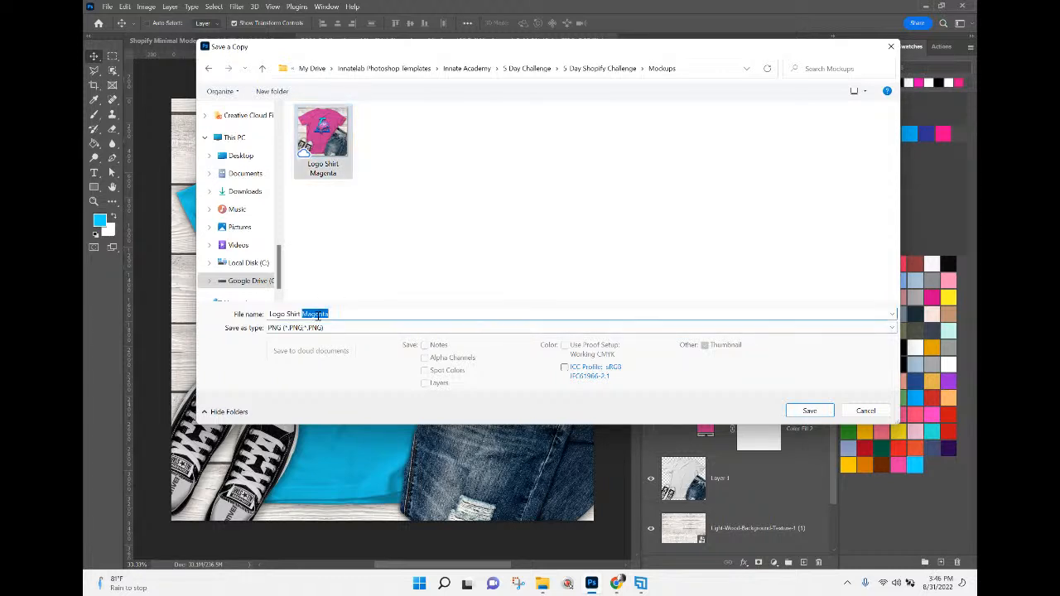
text(Cyan)
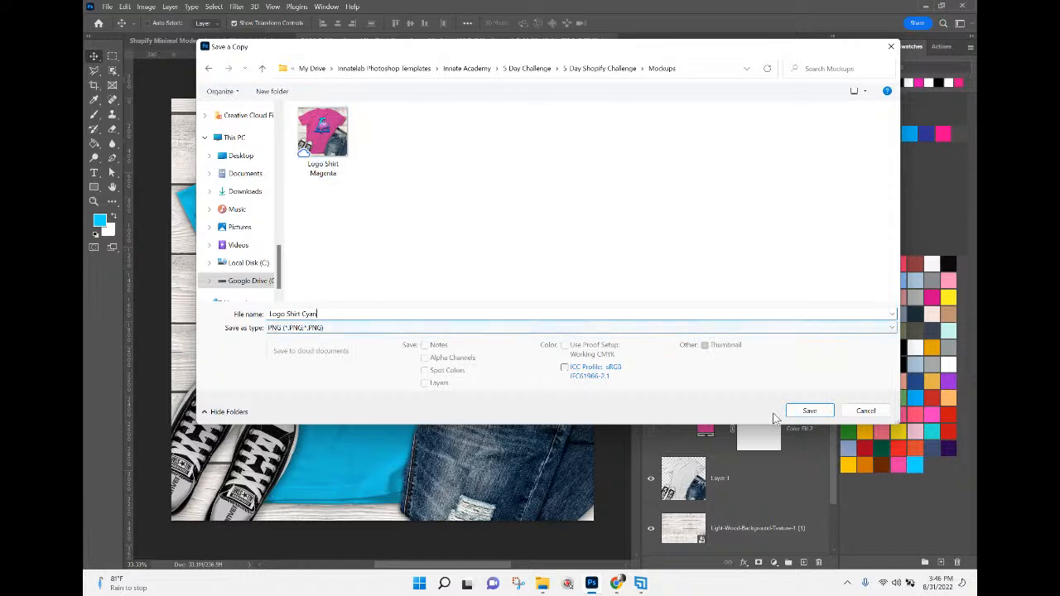
click(808, 411)
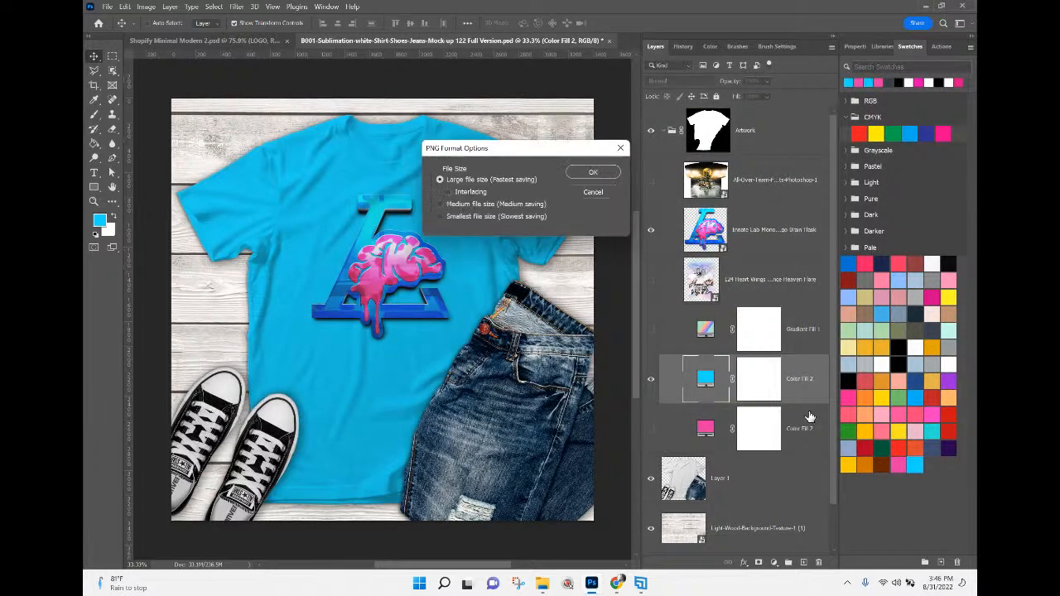
click(593, 173)
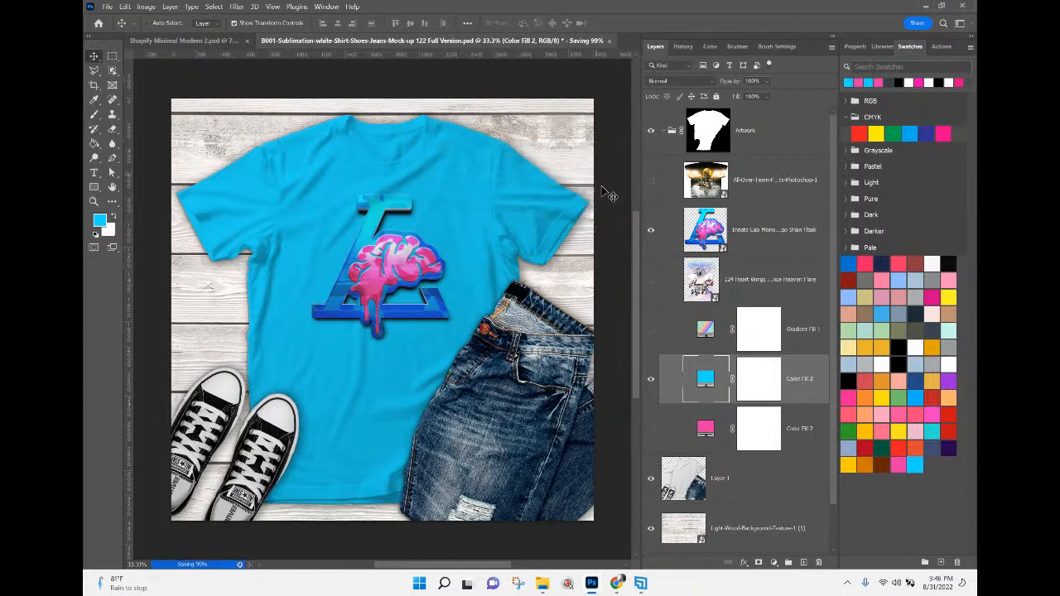
Hide the blue Color Fill 2 layer and begin saving a PNG copy of the white shirt in the Mockups folder.
click(651, 382)
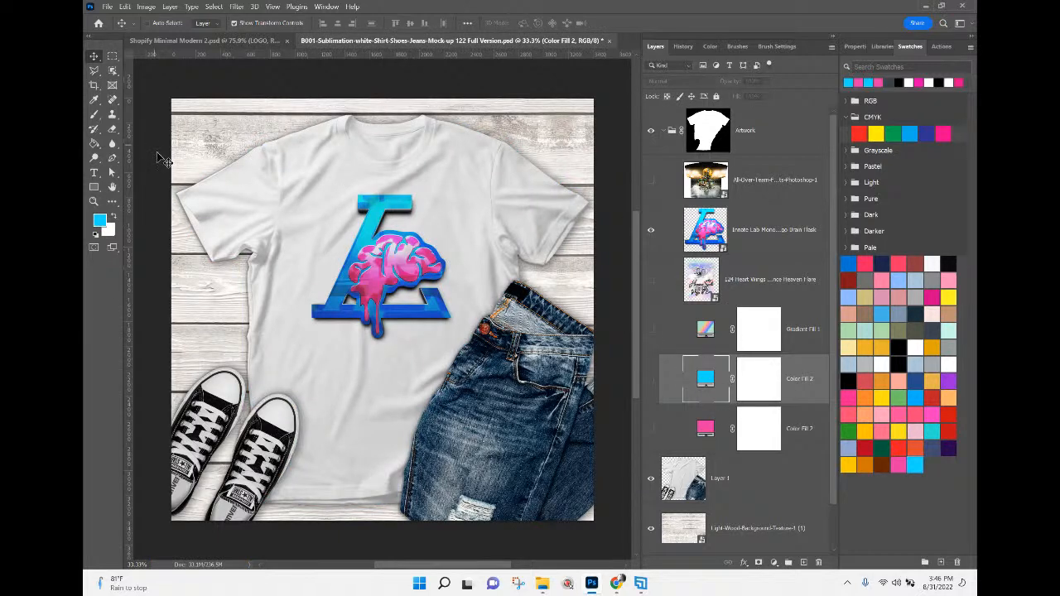
click(106, 8)
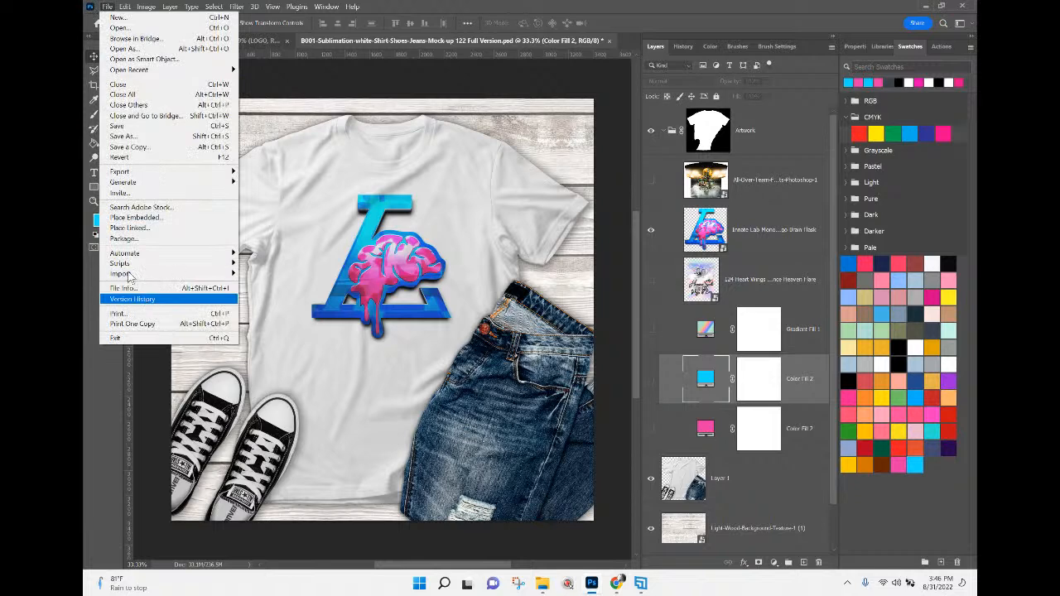
click(128, 147)
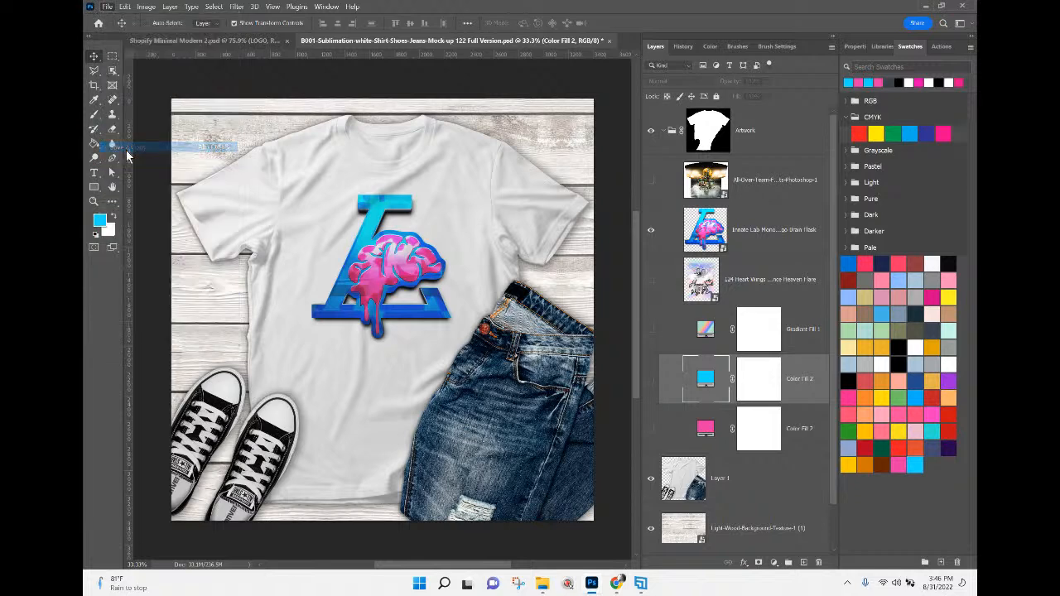
double_click(383, 151)
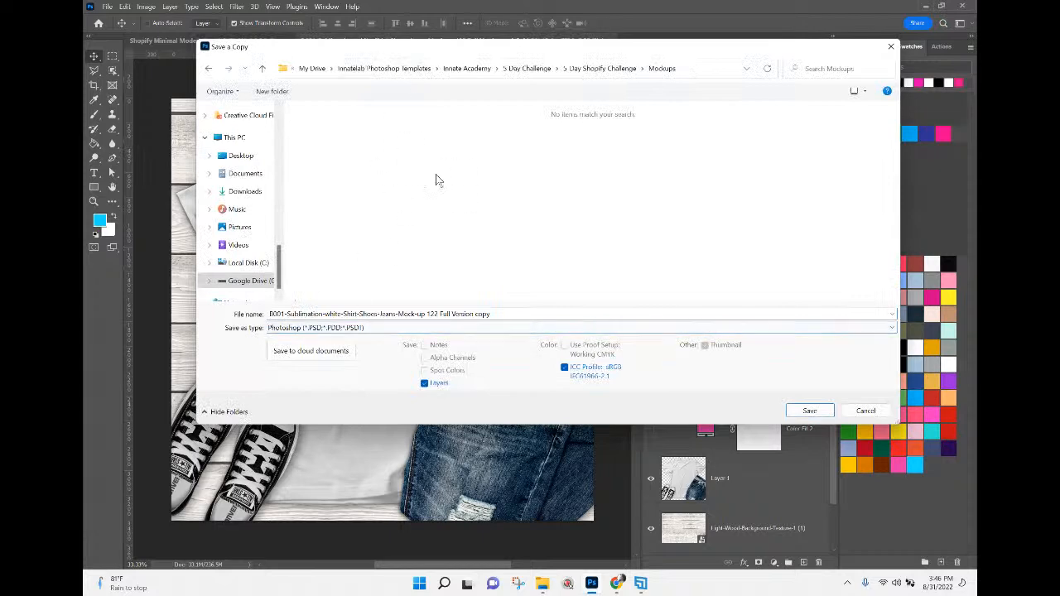
click(385, 327)
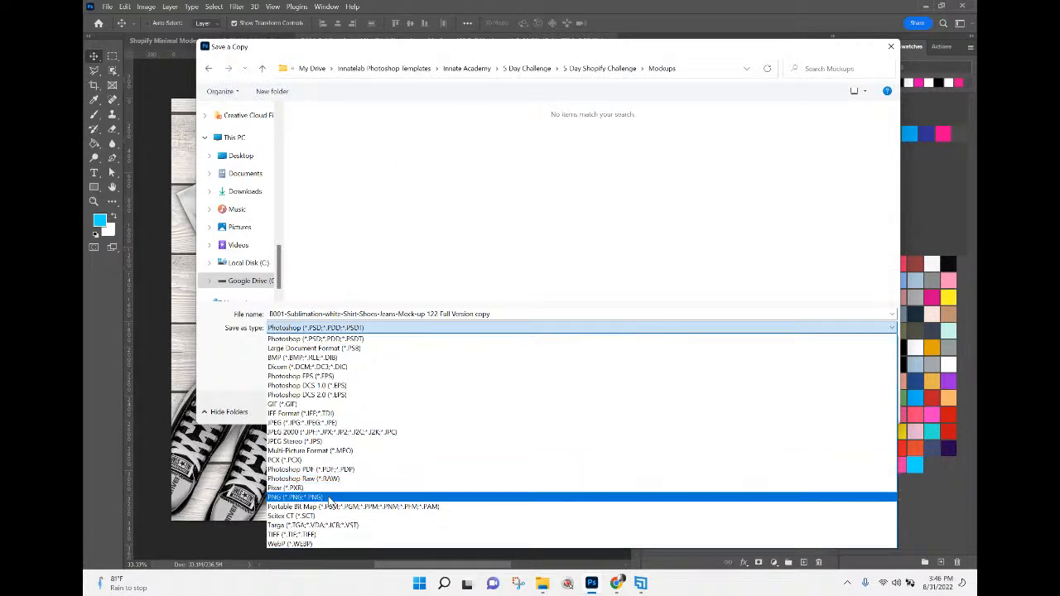
click(328, 497)
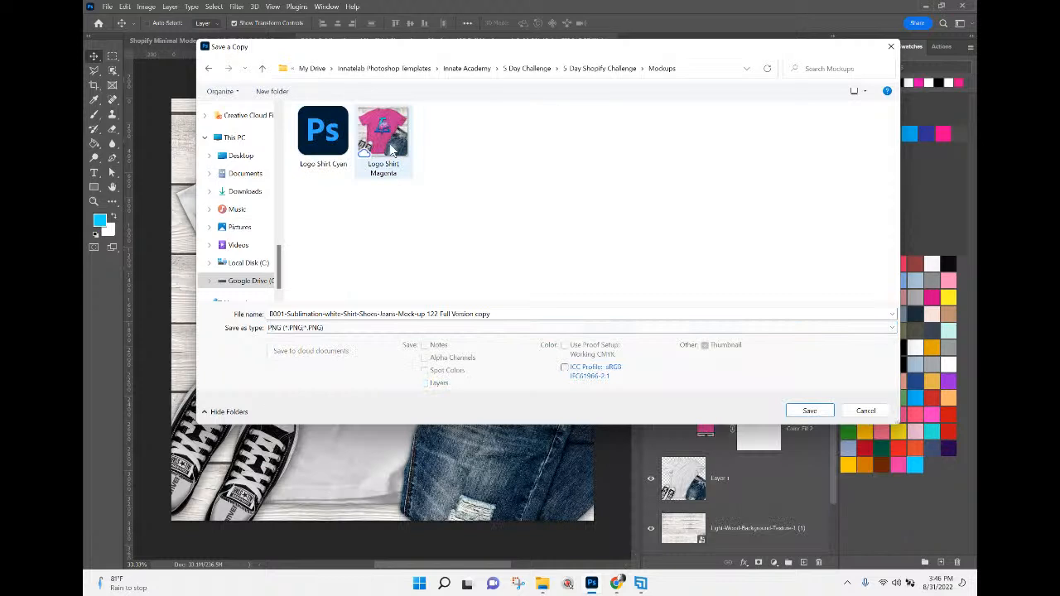
Name the PNG copy Logo Shirt White and save it with the large file size option.
click(394, 128)
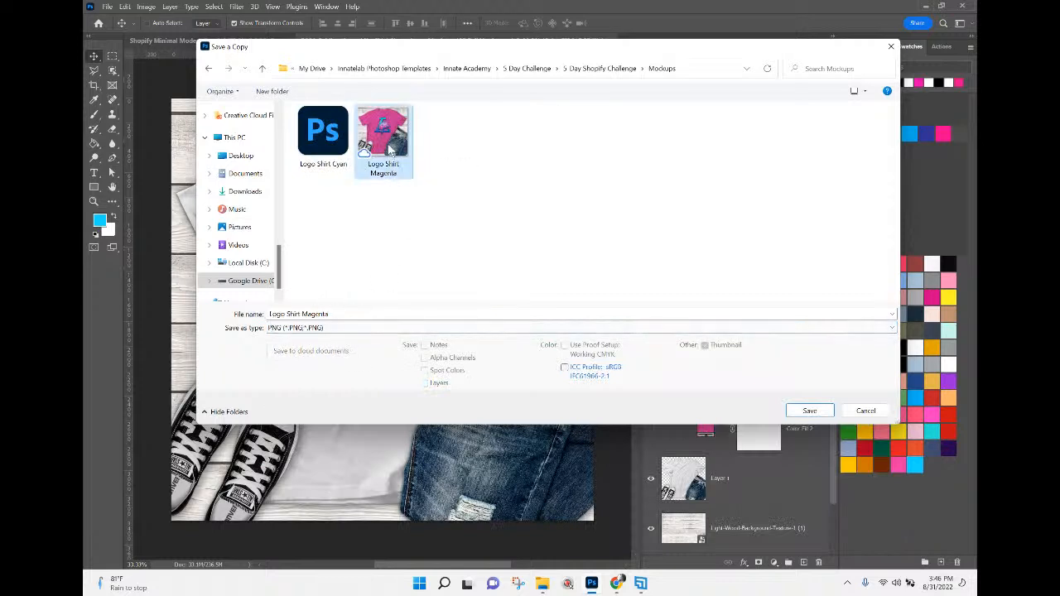
click(319, 315)
double_click(319, 315)
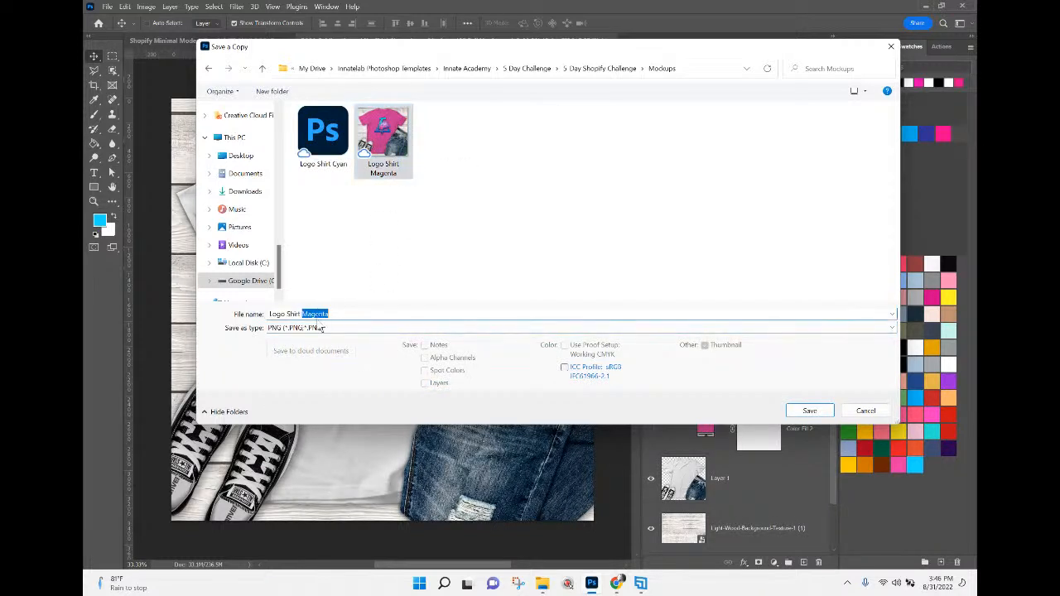
text(Whit)
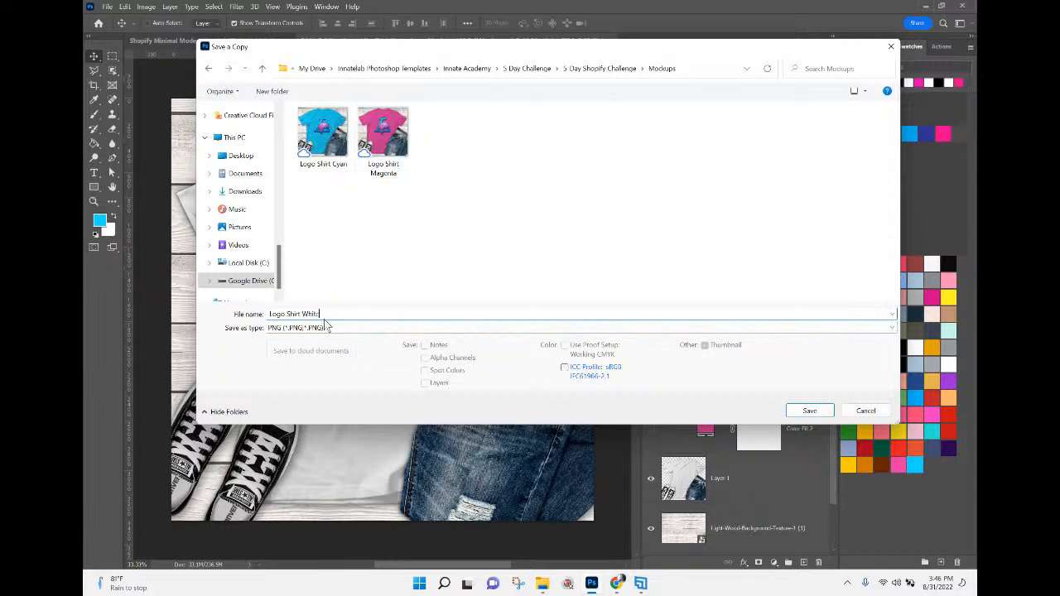
click(810, 411)
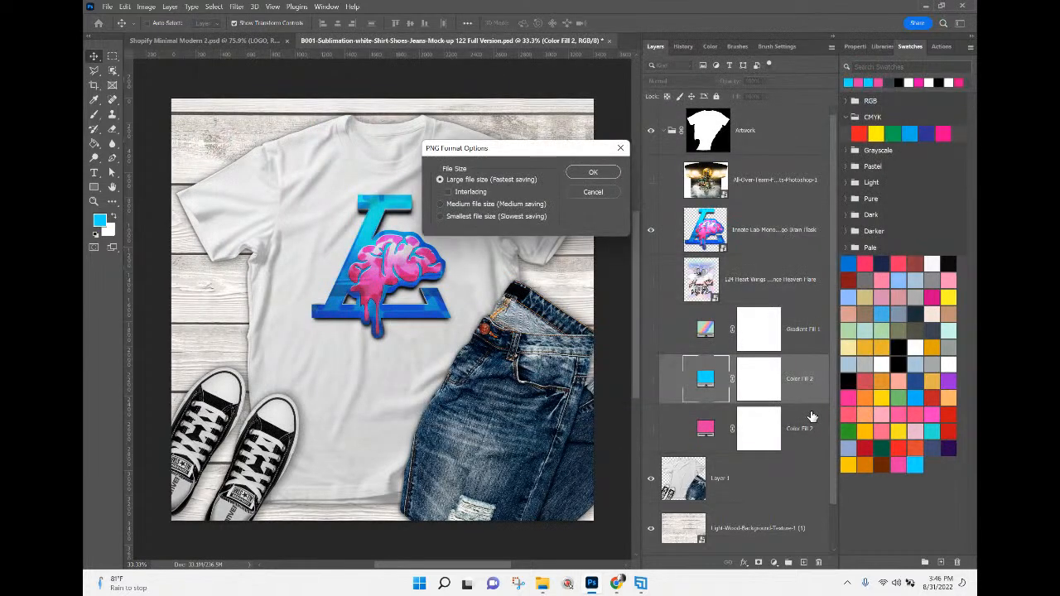
click(593, 172)
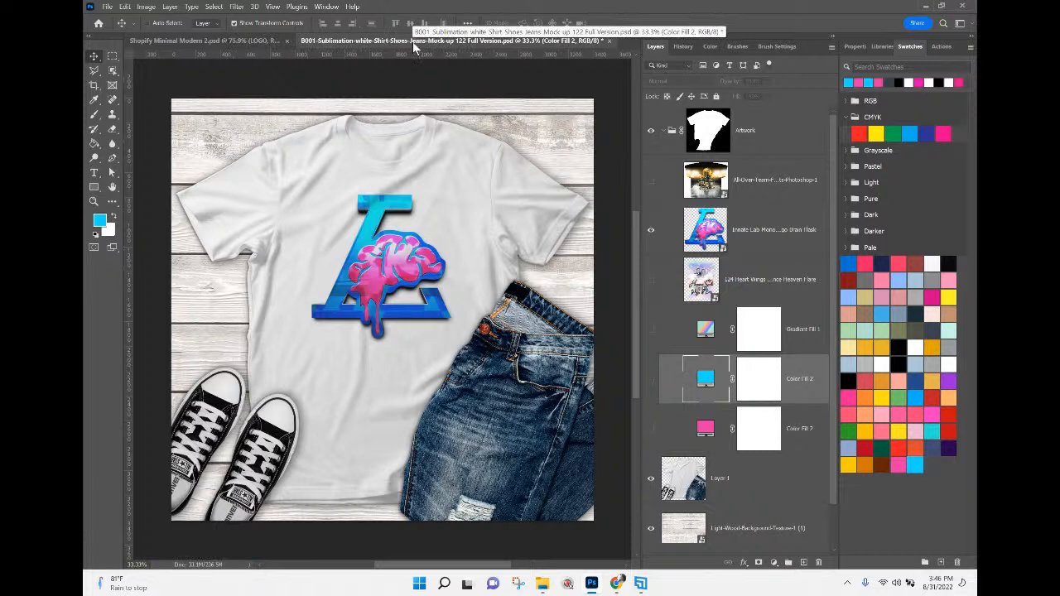
Save the shirt mock-up as a new PSD, ending its existing file name with Full Version 3.
click(610, 41)
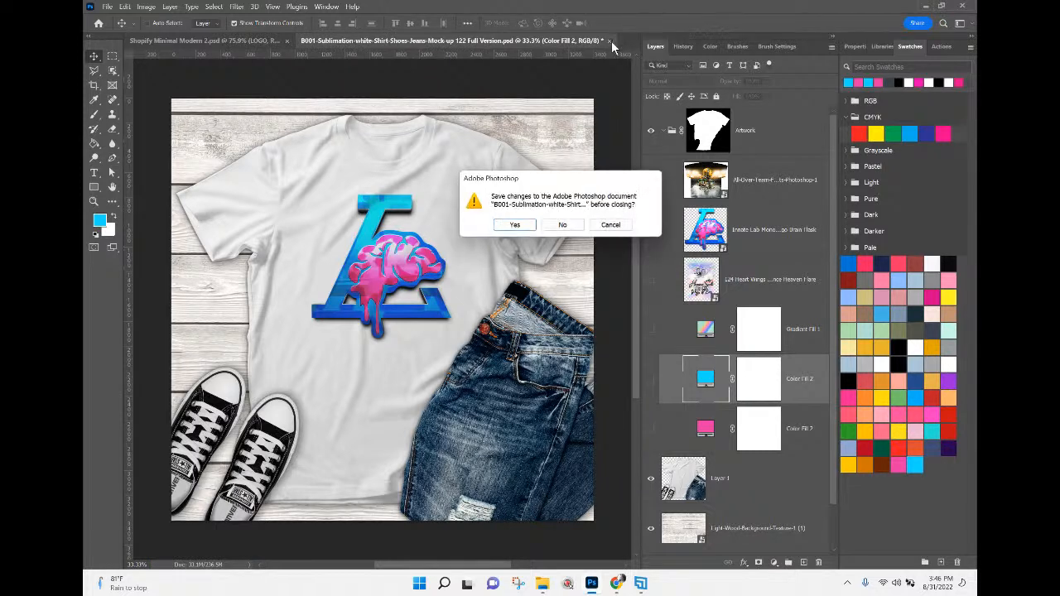
click(608, 231)
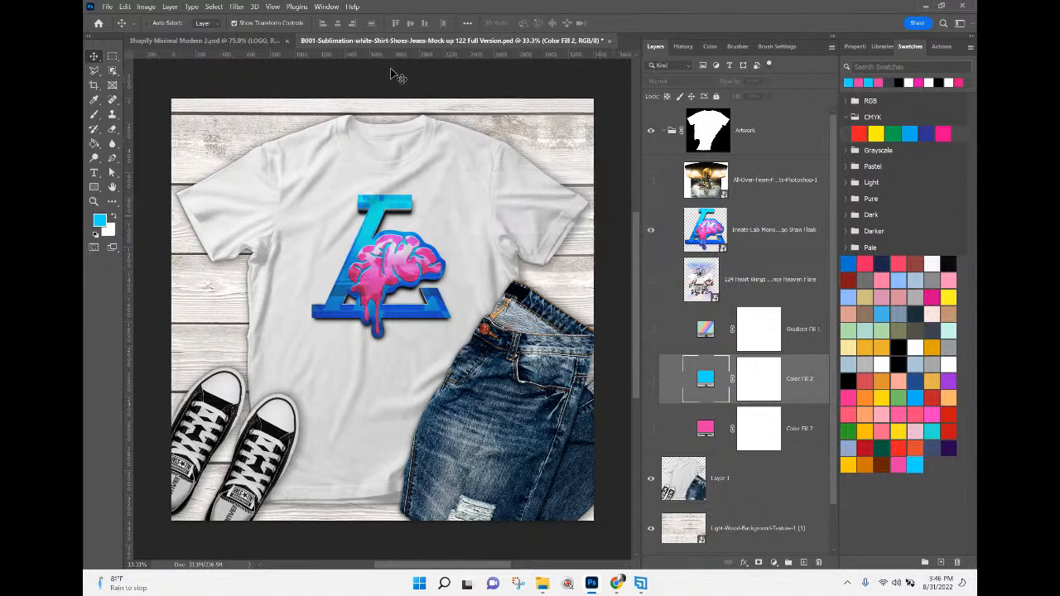
click(106, 7)
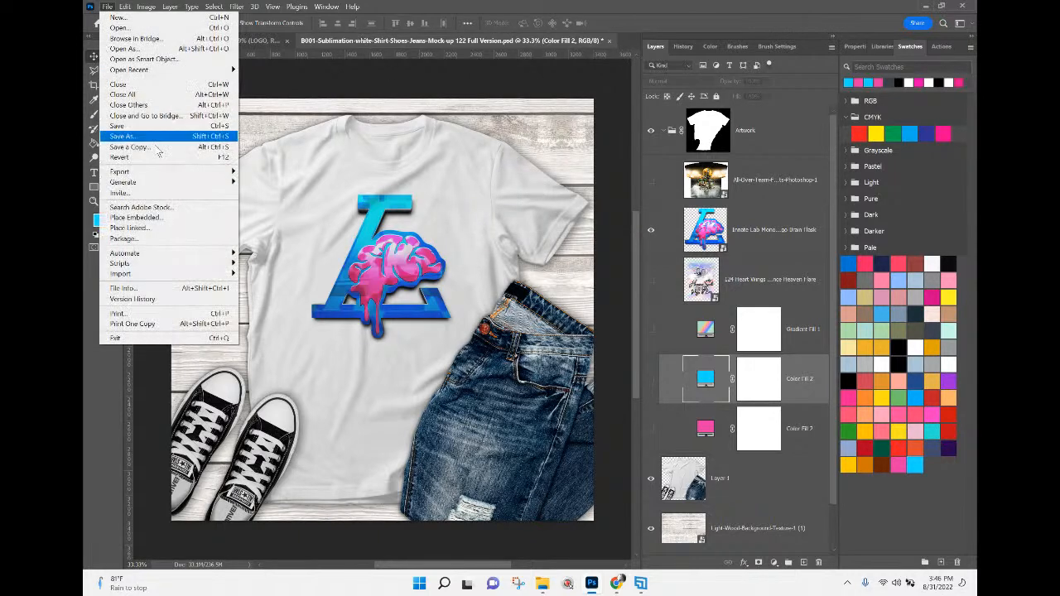
click(153, 136)
click(501, 315)
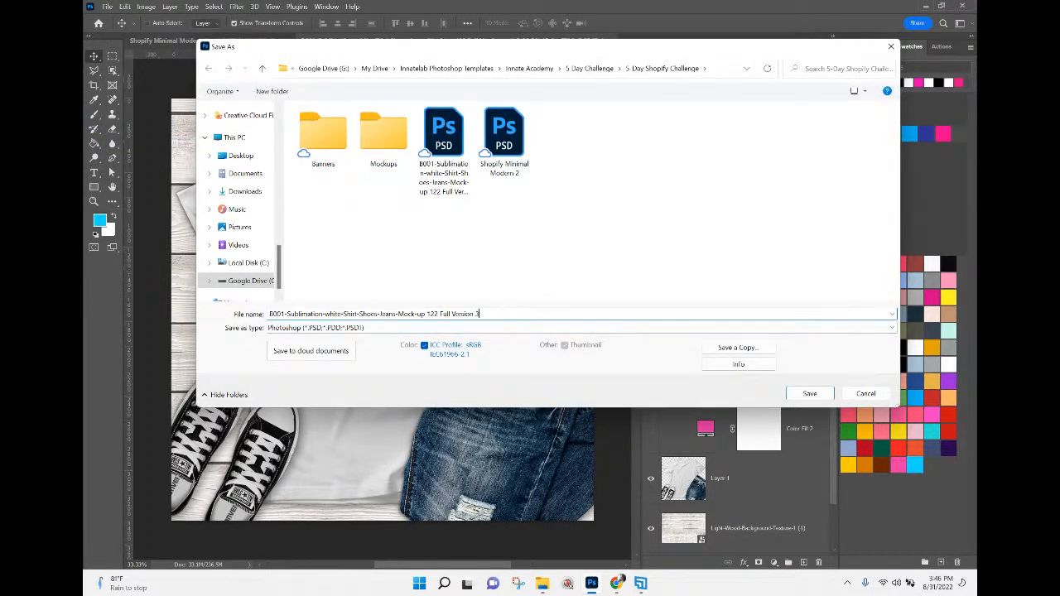
key(Return)
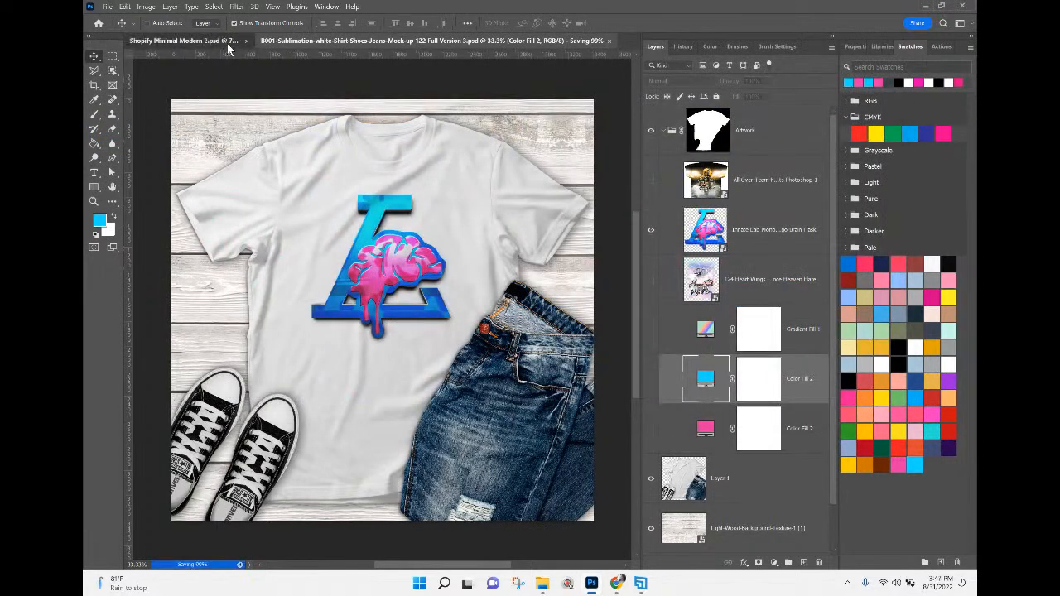
Switch to the Shopify banner template document and save it as a new PSD named Shopify Minimal Modern 2-3.
click(227, 43)
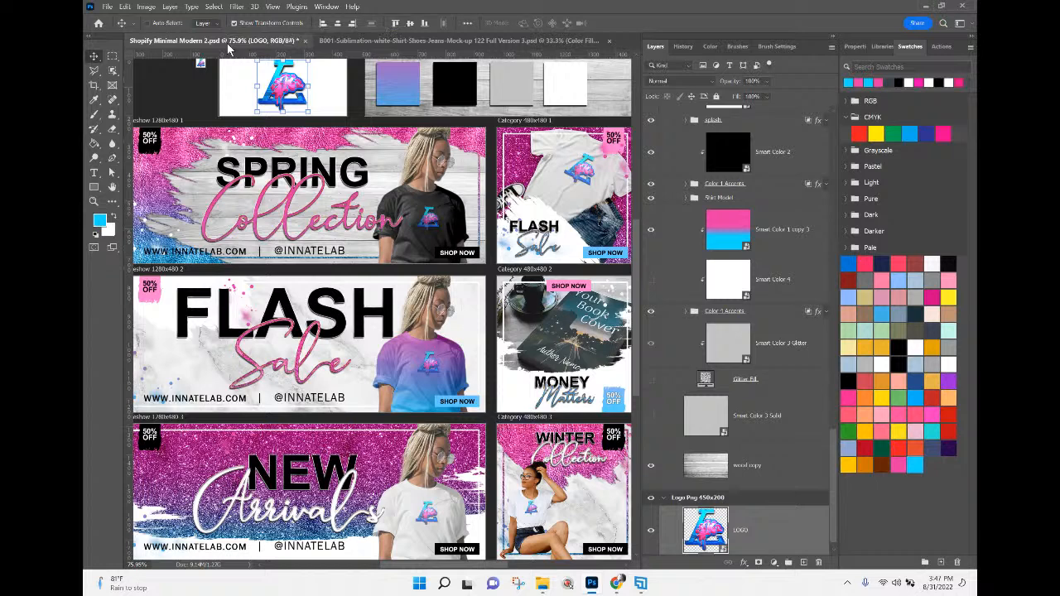
click(108, 8)
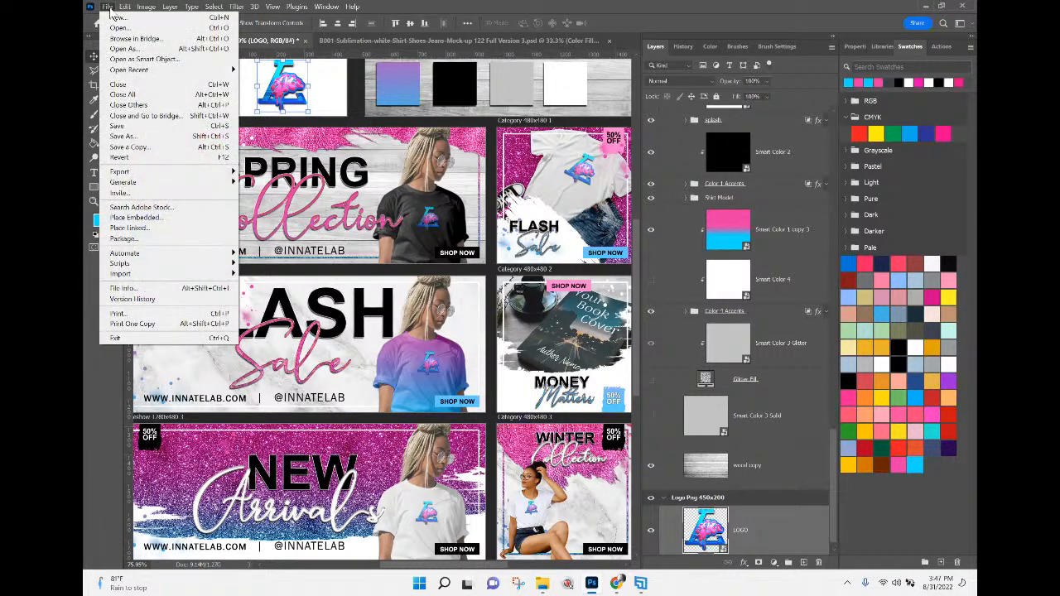
click(139, 138)
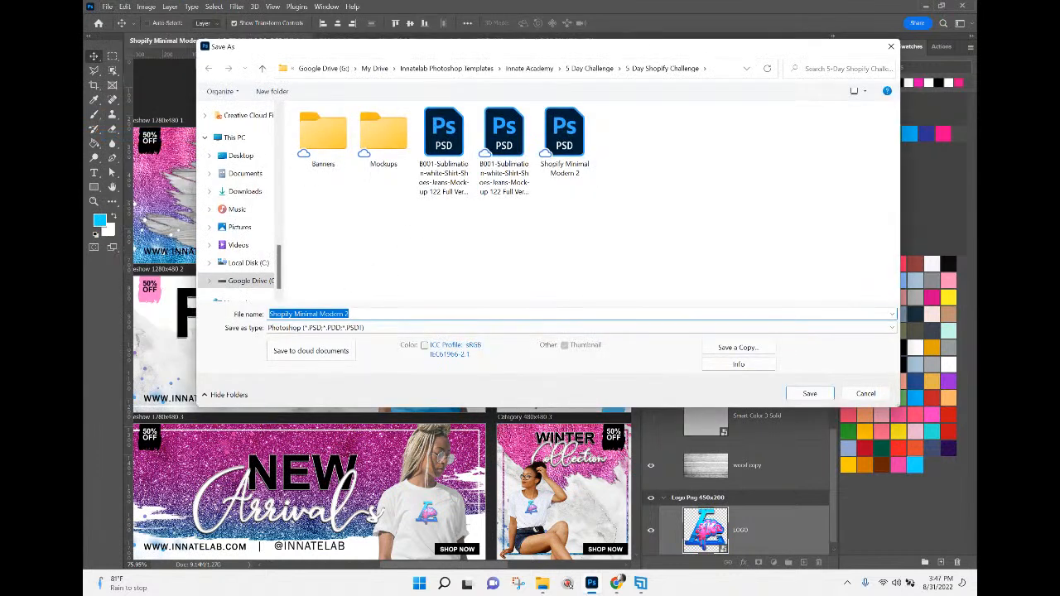
click(367, 312)
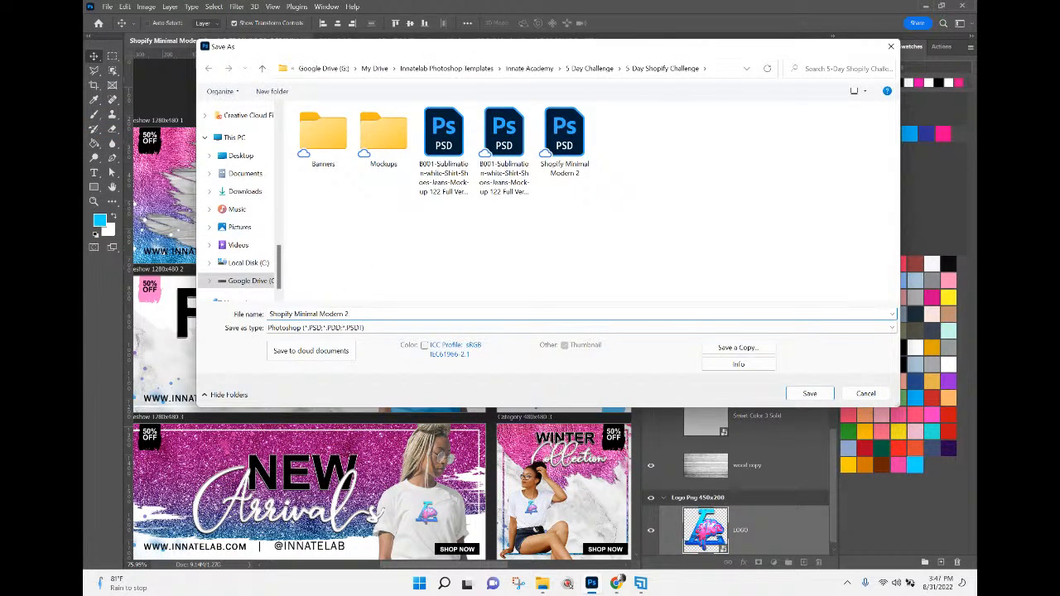
text(-3)
key(Return)
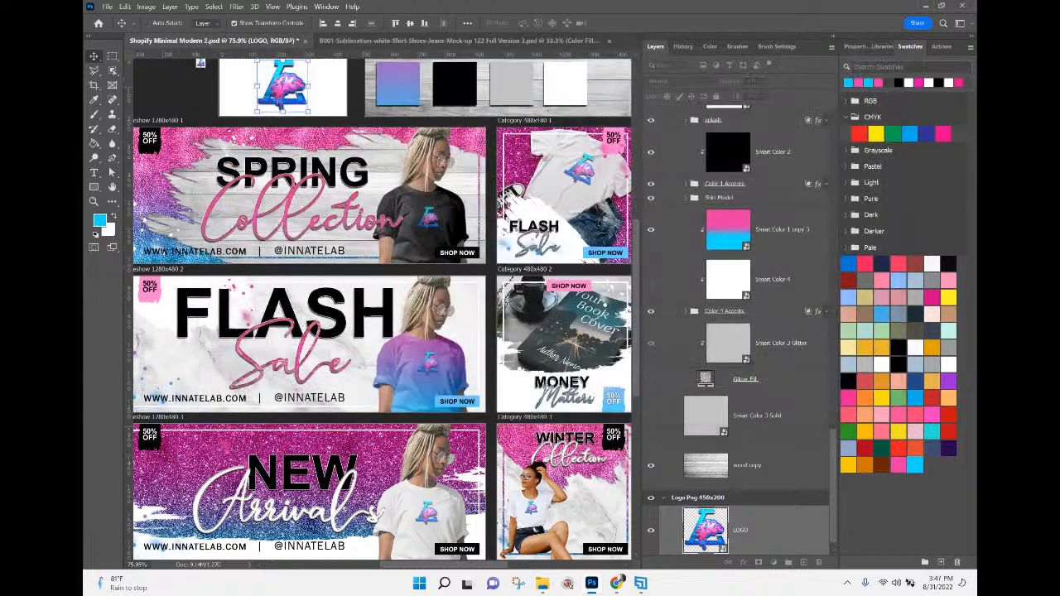